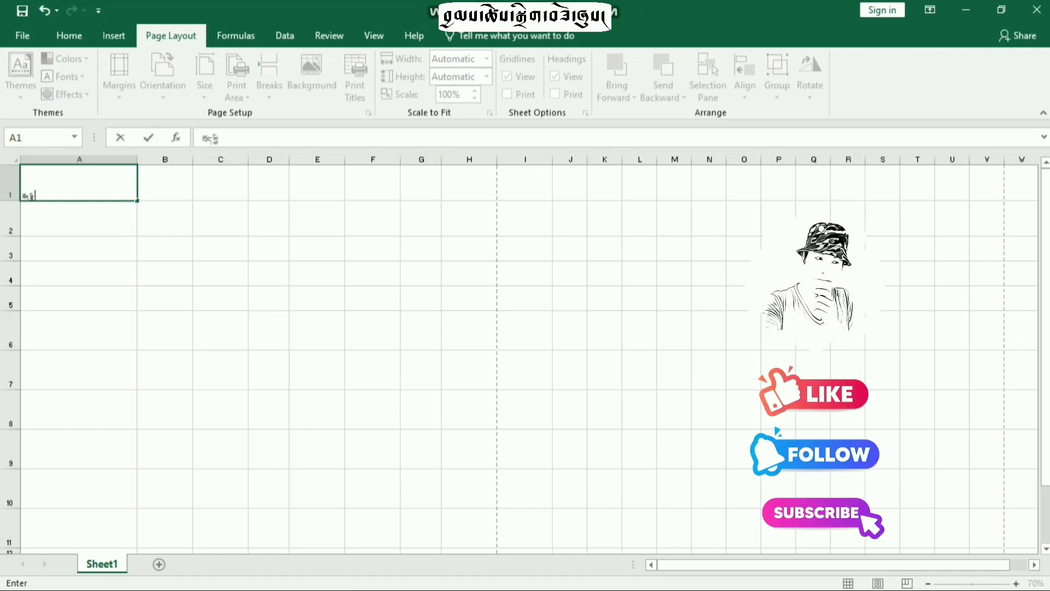
Step: Complete the school title in cell A1 so it reads བོད་ཀྱི་སློབ་གྲྭ
text(ློབ)
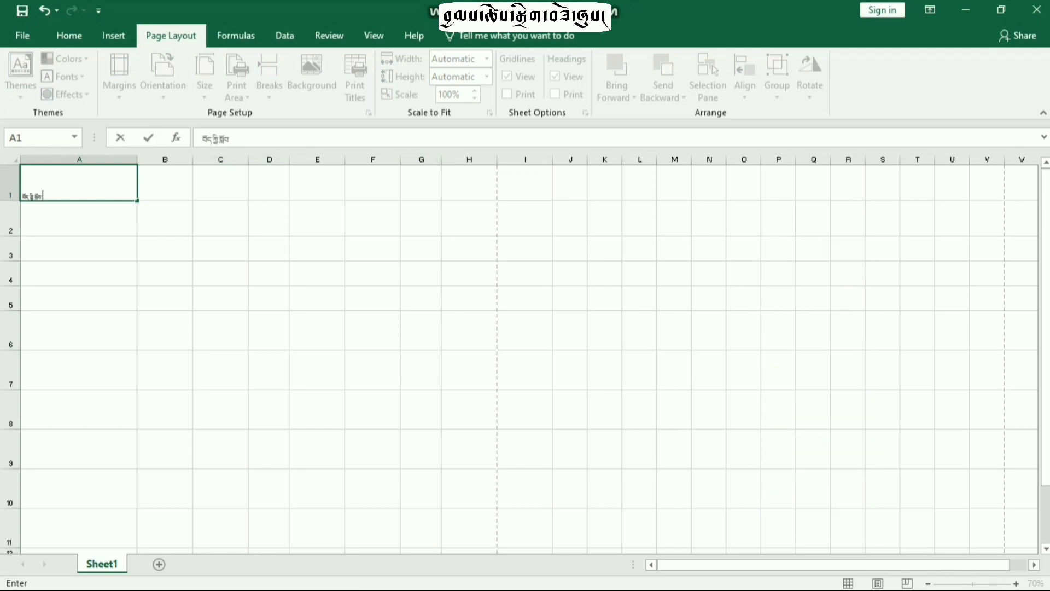
text(ག)
key(Return)
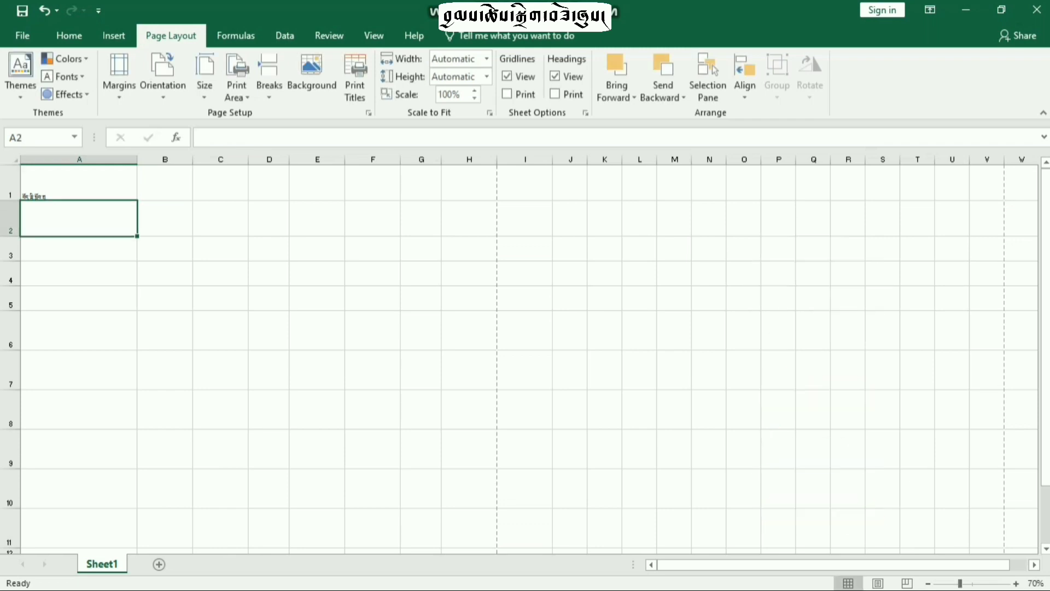
Step: Middle-align the range A1:H11 vertically and merge and center the title across A1:H1
drag(80, 183, 471, 389)
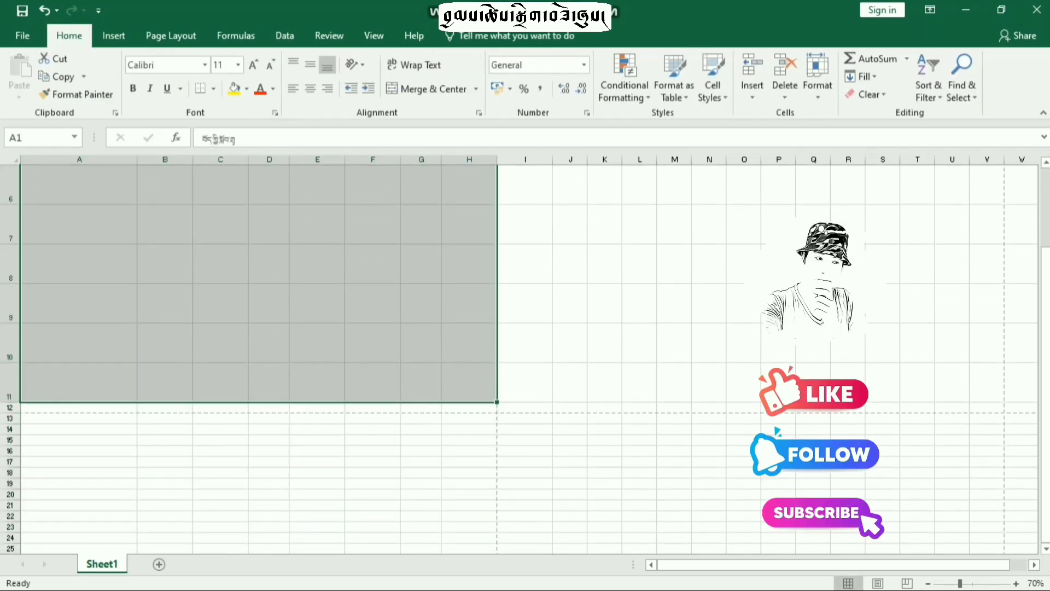
click(310, 64)
scroll(257, 328, up, 1)
drag(79, 184, 471, 183)
click(427, 89)
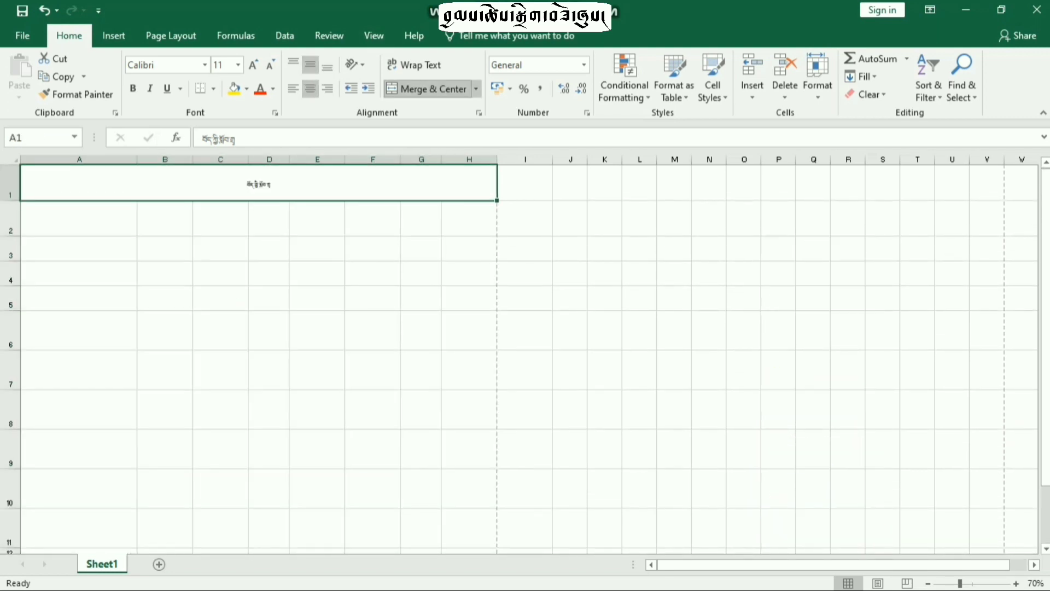
Step: Increase the merged title's font size to 36
click(253, 65)
click(253, 65)
click(253, 65)
click(253, 65)
click(253, 65)
click(253, 65)
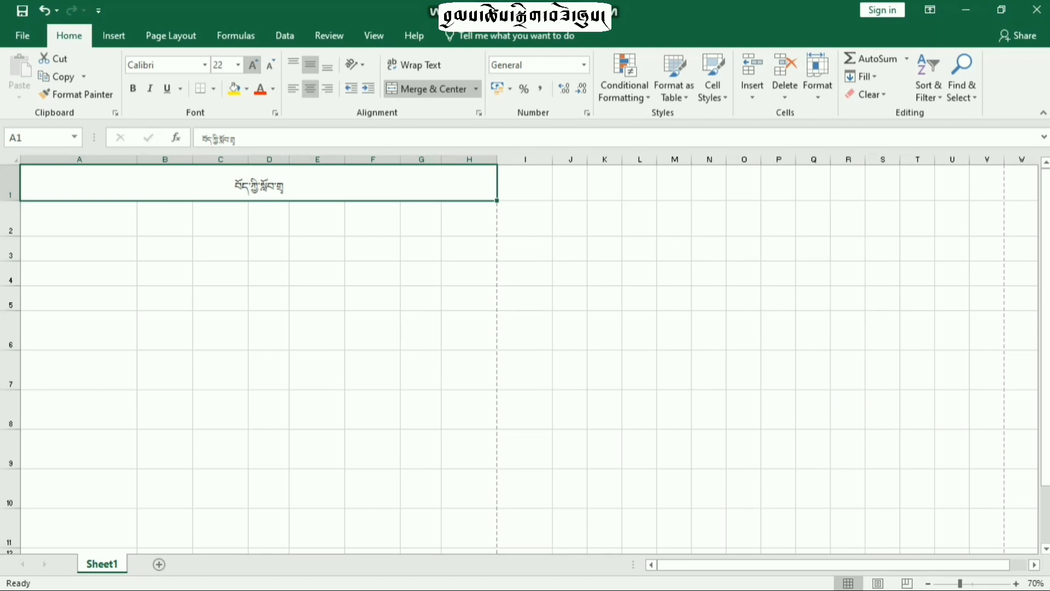
click(252, 65)
click(253, 65)
click(252, 65)
click(253, 65)
click(93, 218)
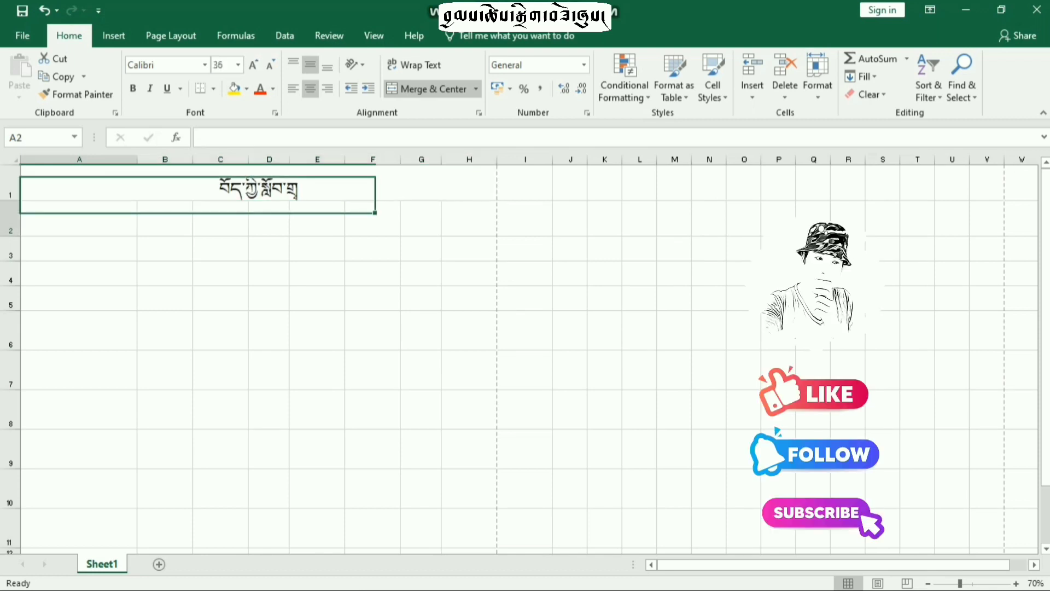
text(ཀ)
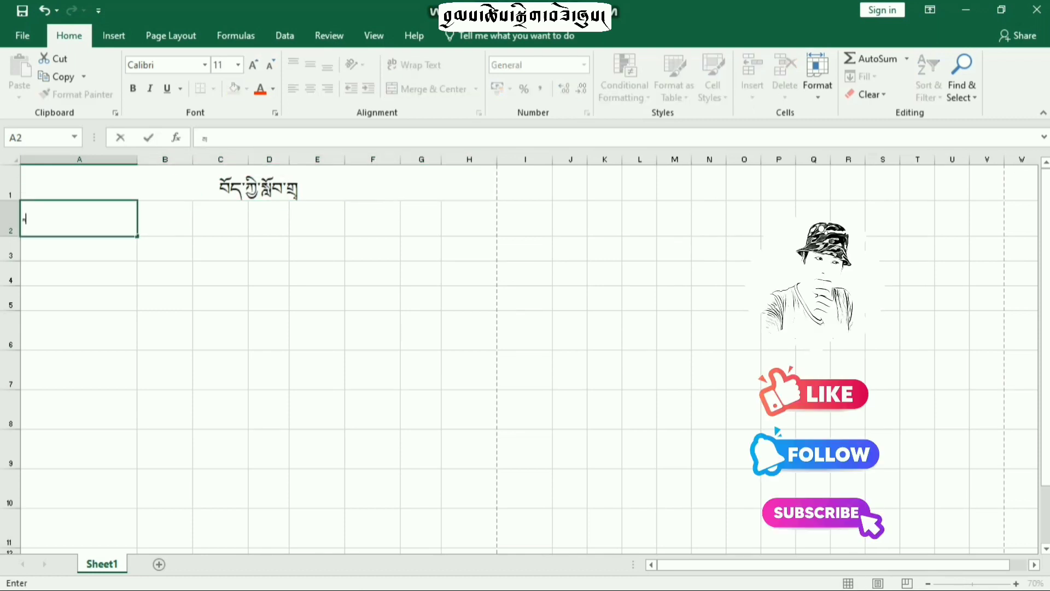
key(Return)
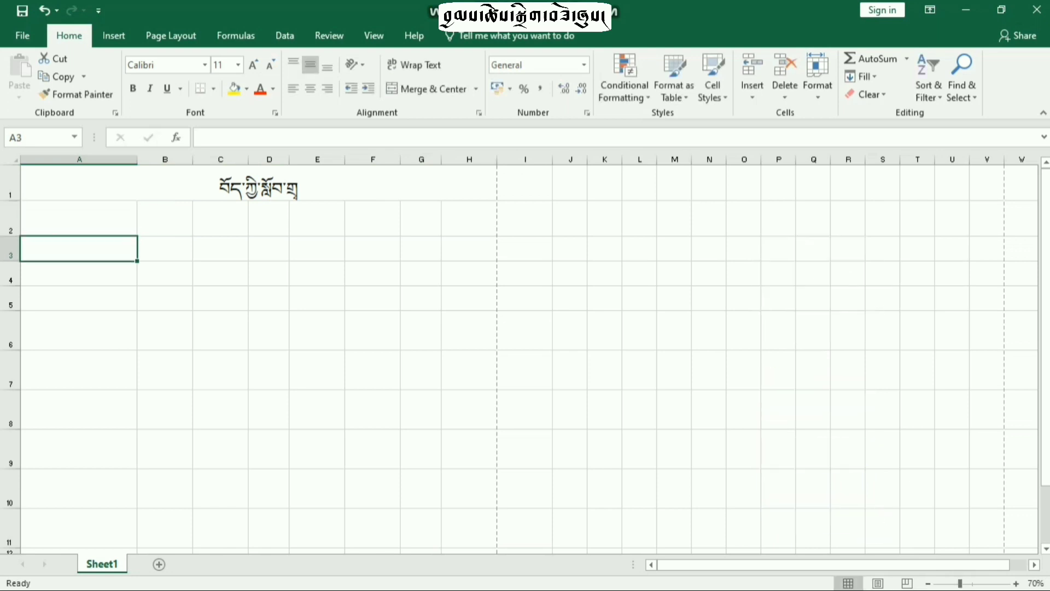
drag(93, 218, 269, 249)
click(258, 189)
click(93, 219)
Step: Set the font size of the range A2:H11 to 36
drag(93, 219, 426, 503)
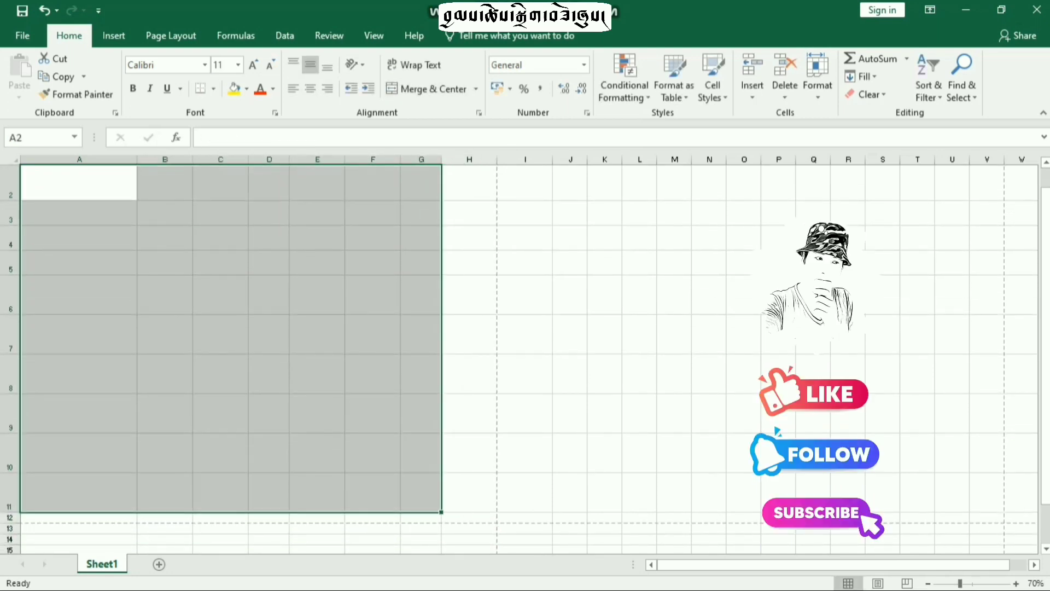
key(shift+Right)
click(221, 65)
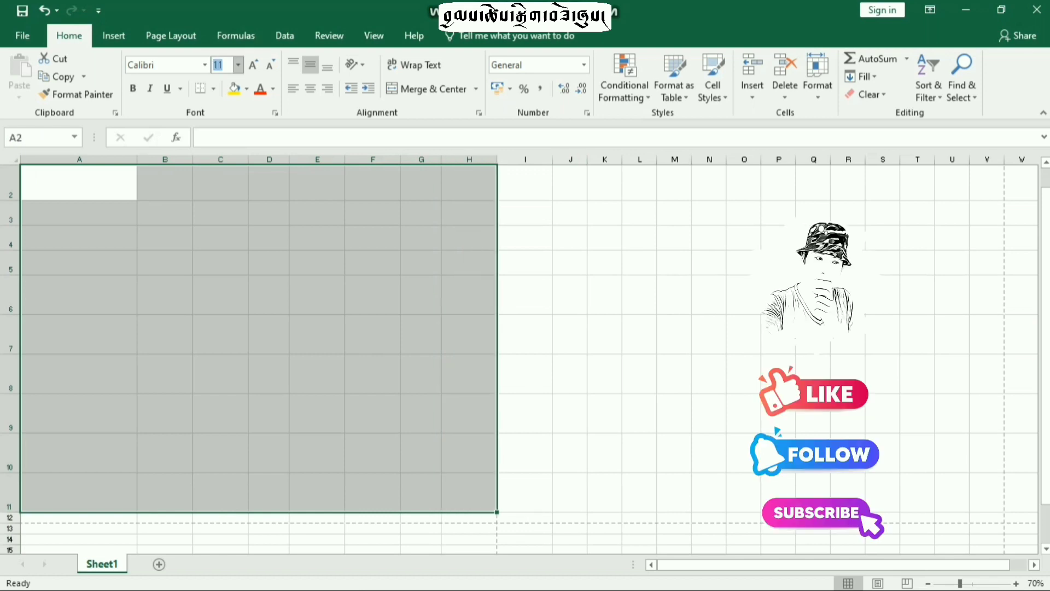
text(36)
key(Return)
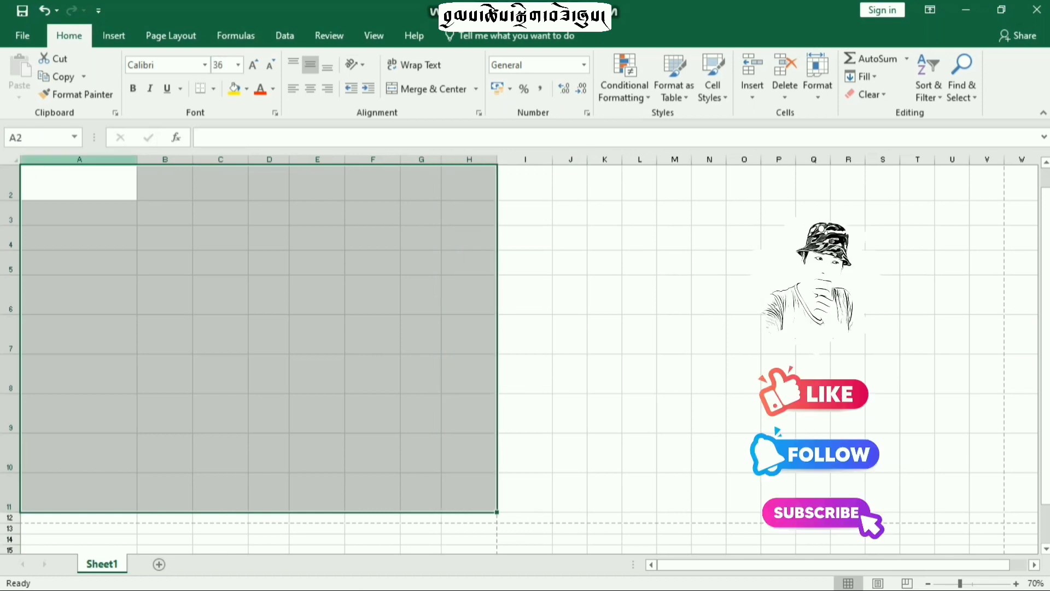
Step: Enter the label སློབ་དགེ followed by the teacher's name in cell A2
click(78, 183)
text(ས)
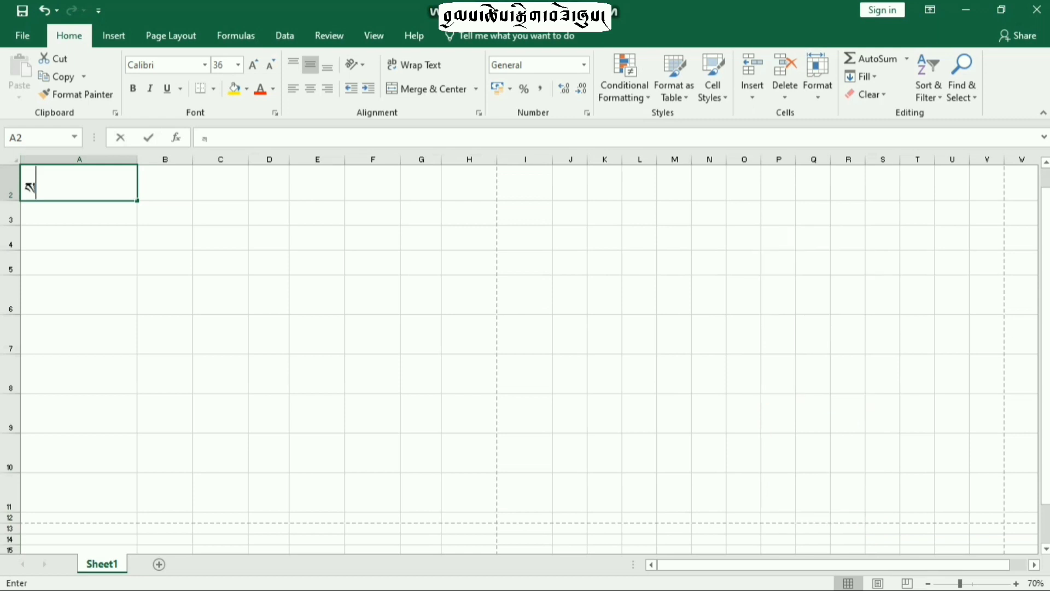
text(ློབ་དགེ)
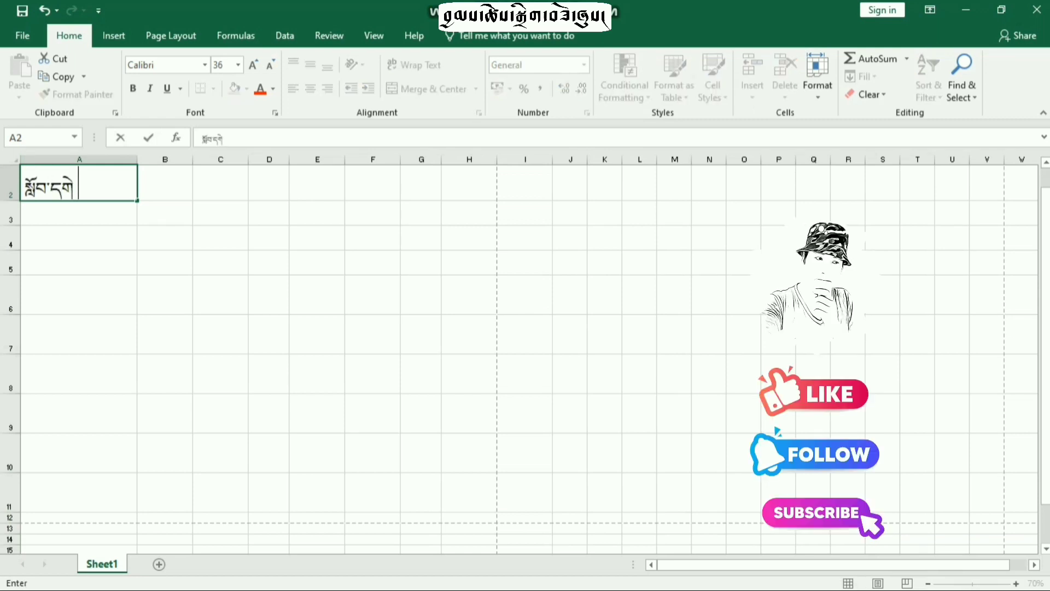
text( སྣ)
key(BackSpace)
key(BackSpace)
text(བྱམས་ཆོ)
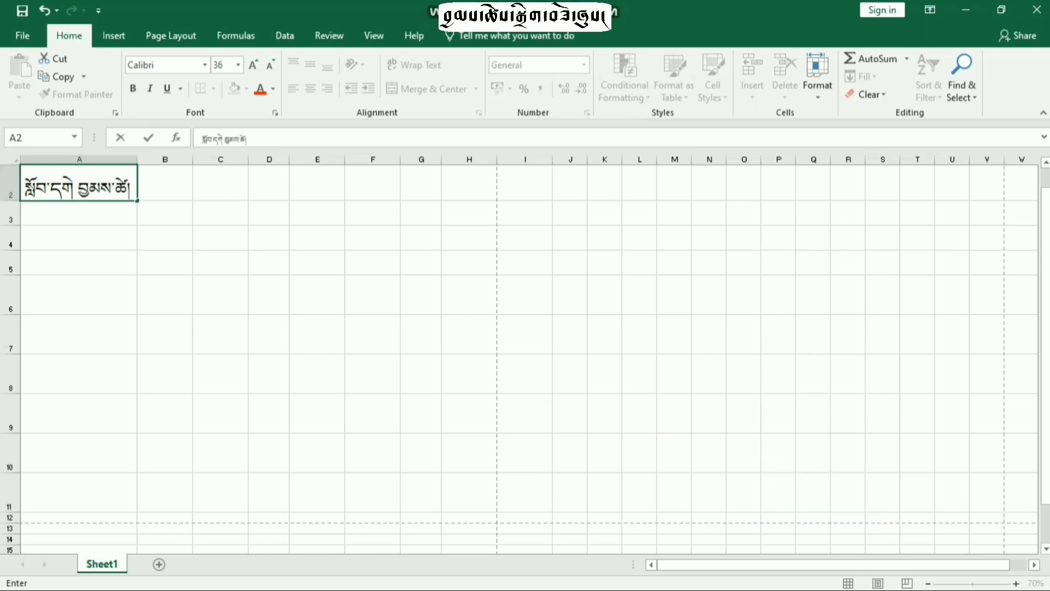
key(Tab)
Step: Enter the label ལོ་དུས། in cell D2
key(Tab)
key(Tab)
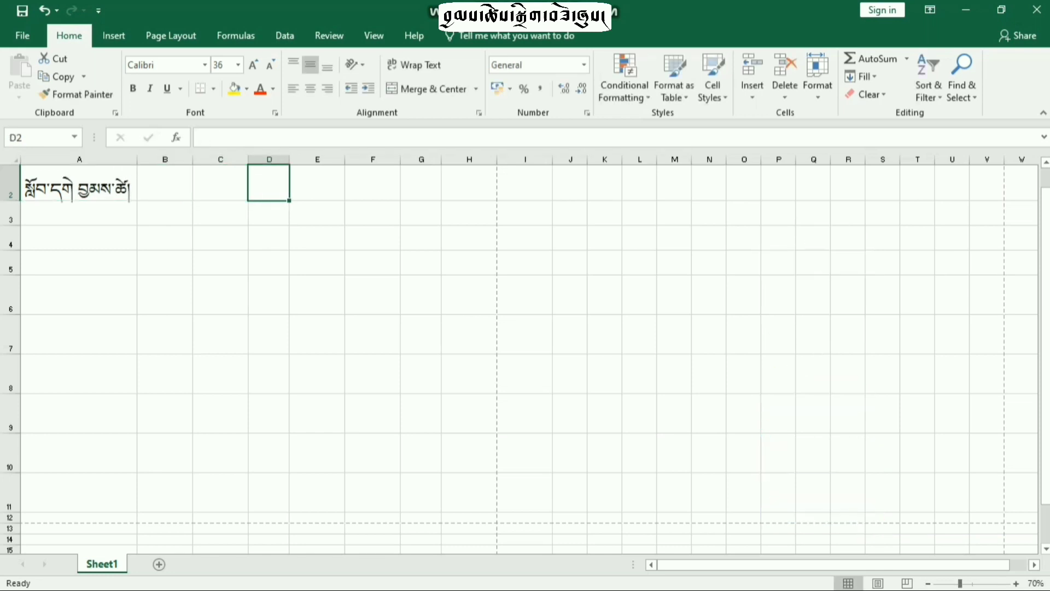
text(ཞོ་)
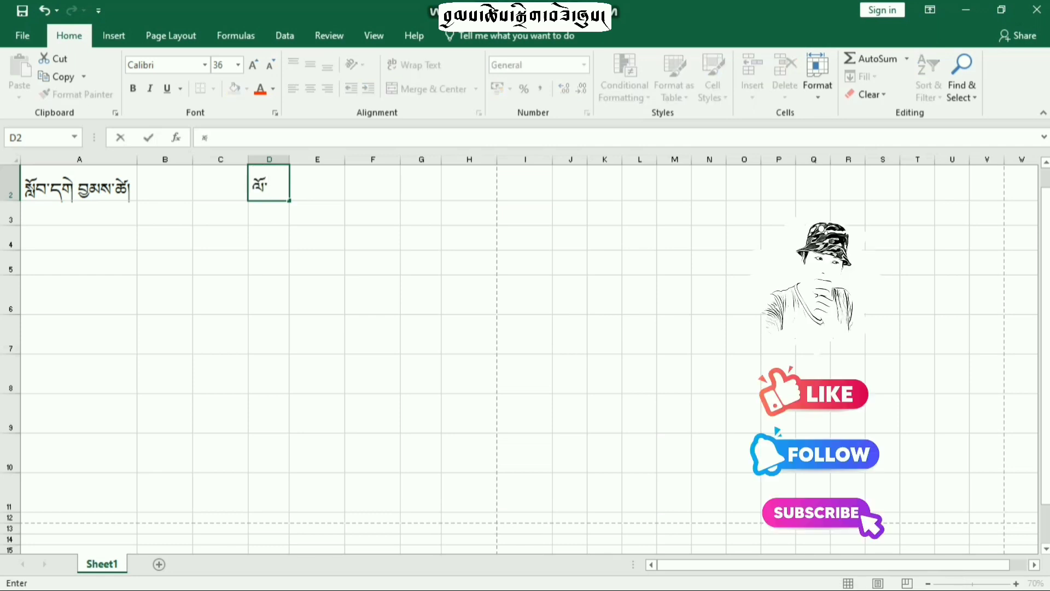
text(དྒ)
key(BackSpace)
key(BackSpace)
key(BackSpace)
text(་དས་)
key(BackSpace)
text(།)
key(Tab)
Step: Enter the year range ༢༠༢༣་་་༢༠༢༤ in cell F2
key(Tab)
text(༢༠)
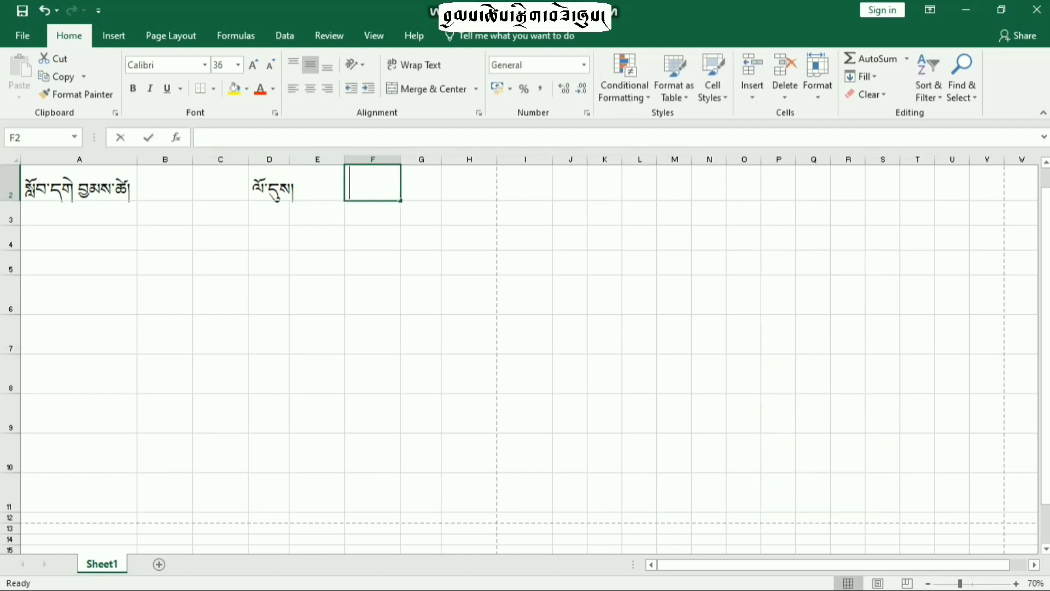
text(༢༣)
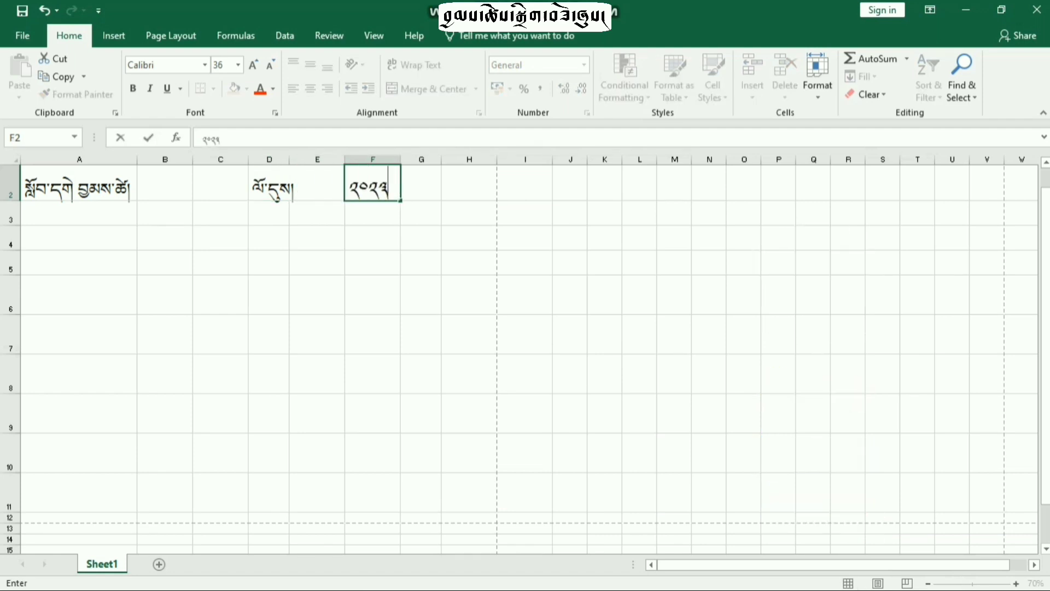
text(་་་)
text(༢༠༢༤)
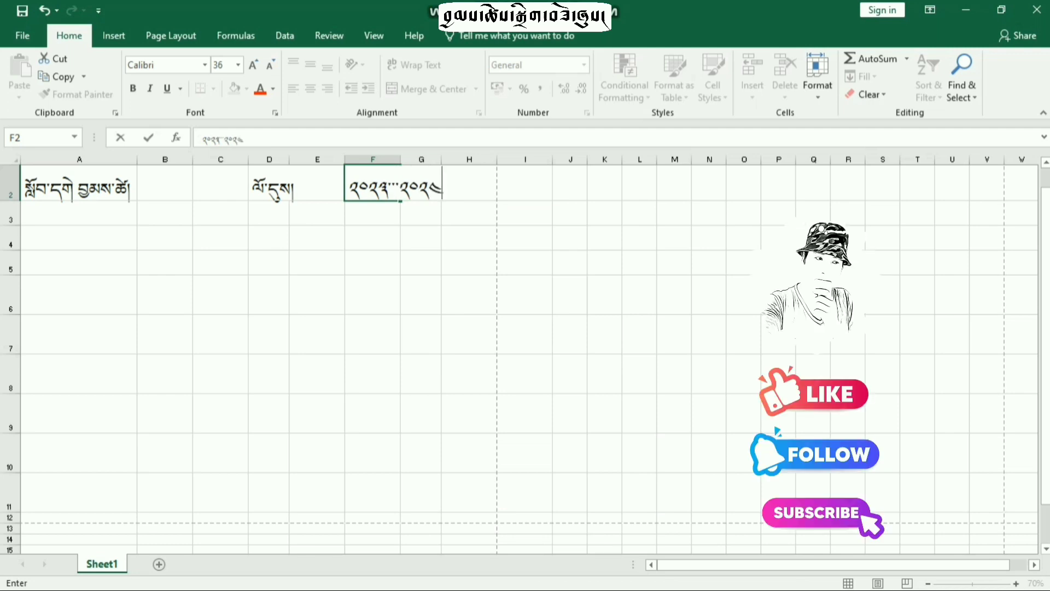
Step: Apply all borders to the timetable range A3:H11
drag(80, 213, 470, 494)
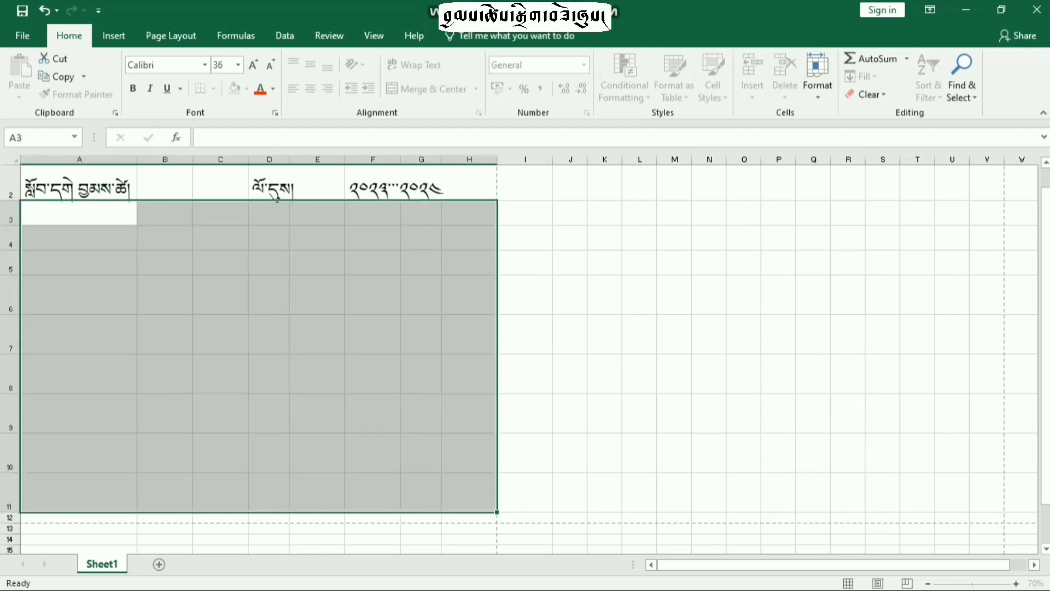
click(213, 89)
click(236, 221)
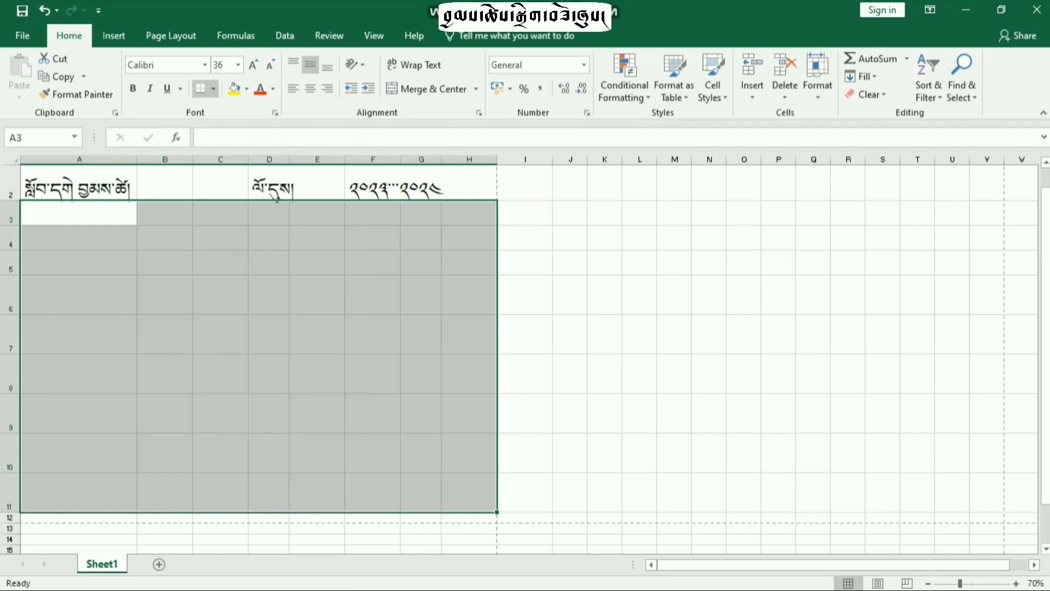
Step: Enter the row headings ཚོགས་ཐེངས། in A3 and རེས་གཟའ། in A4
click(79, 213)
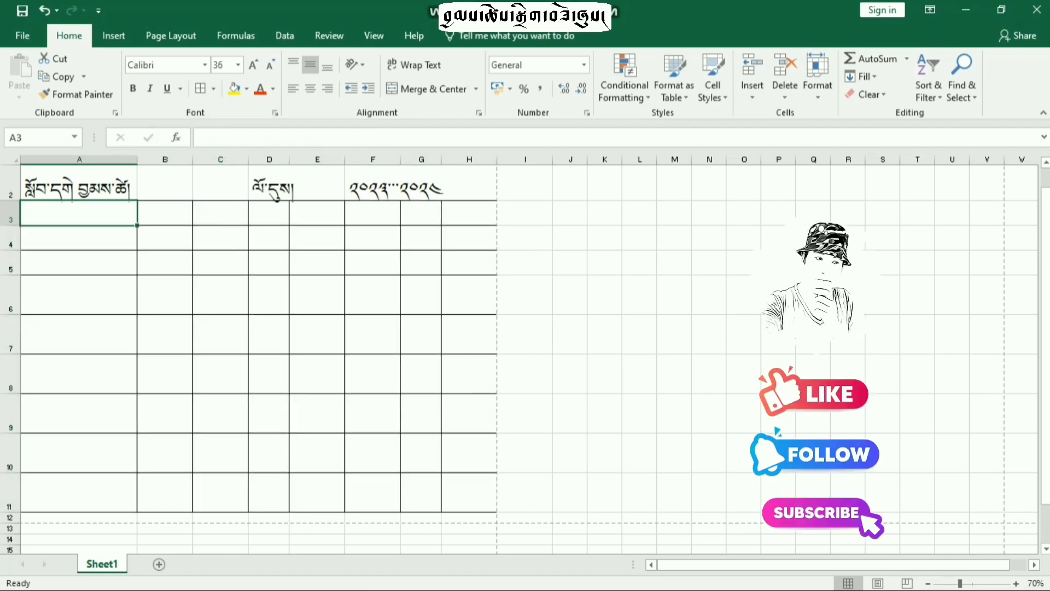
text(ཚོགས་)
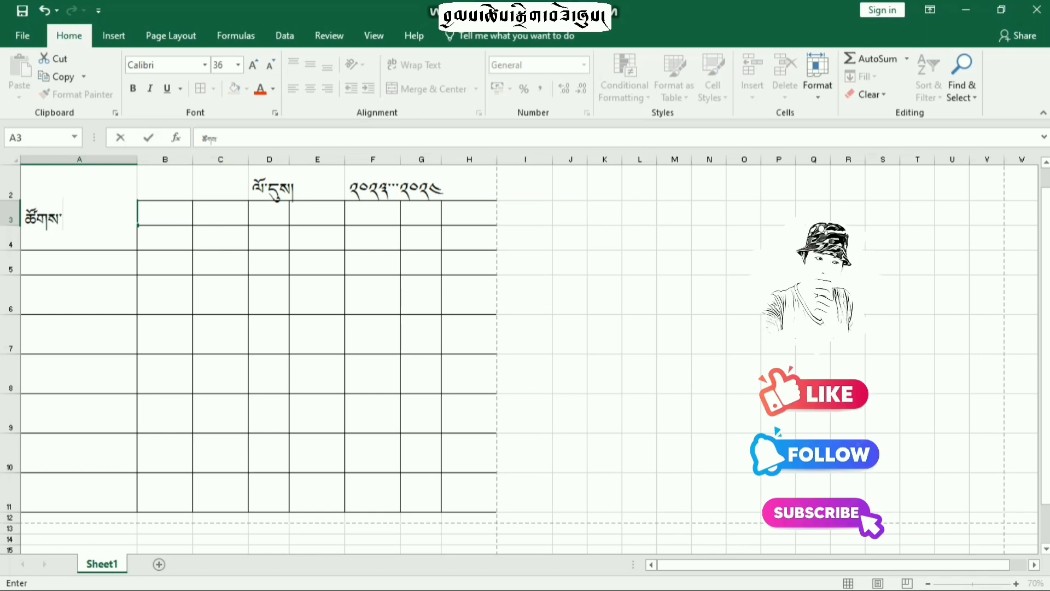
text(ཐེངས།)
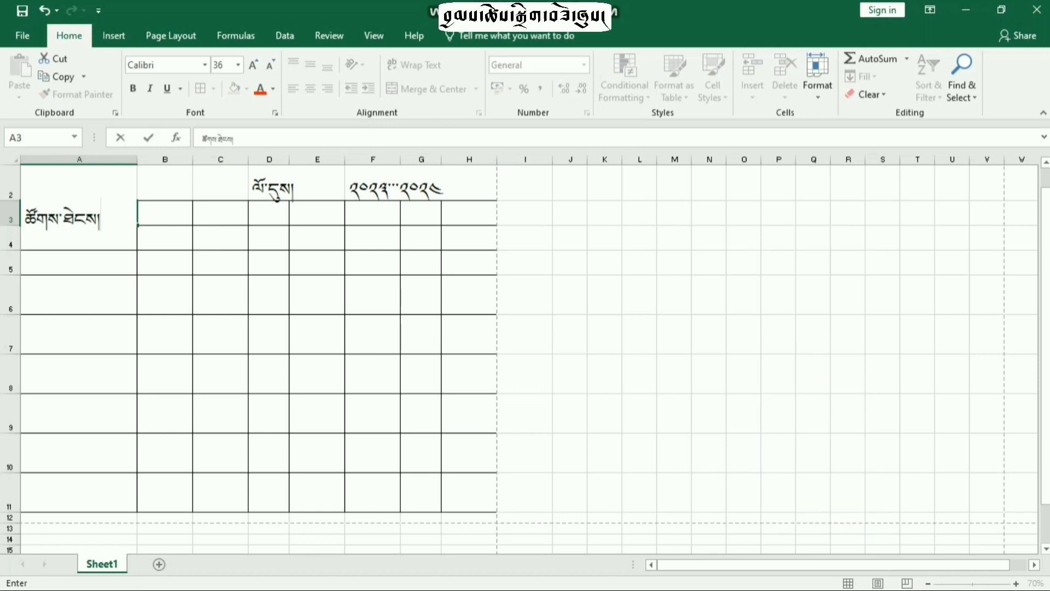
key(Return)
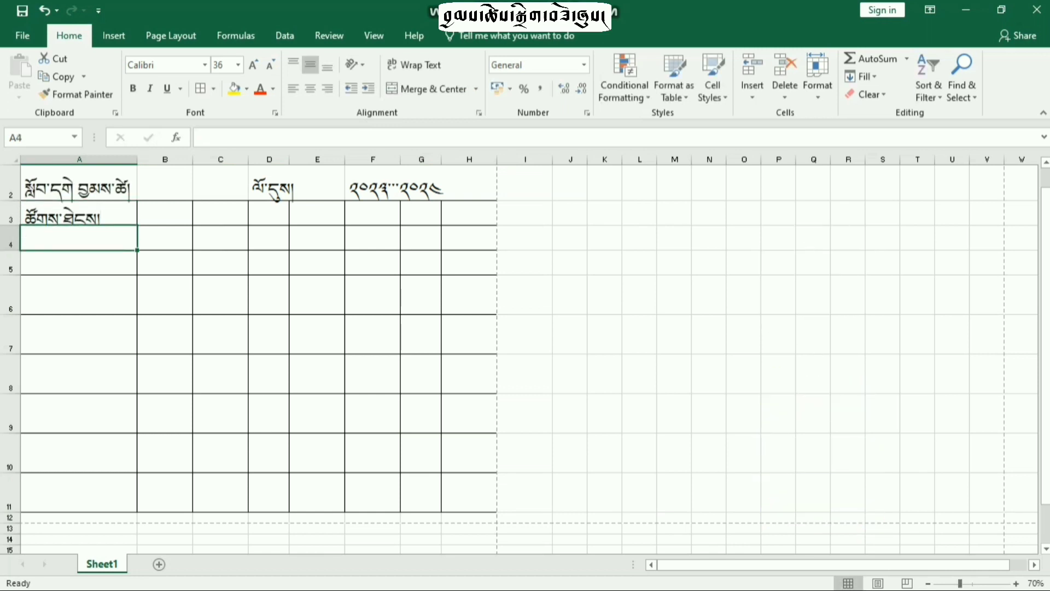
text(རེས་ག)
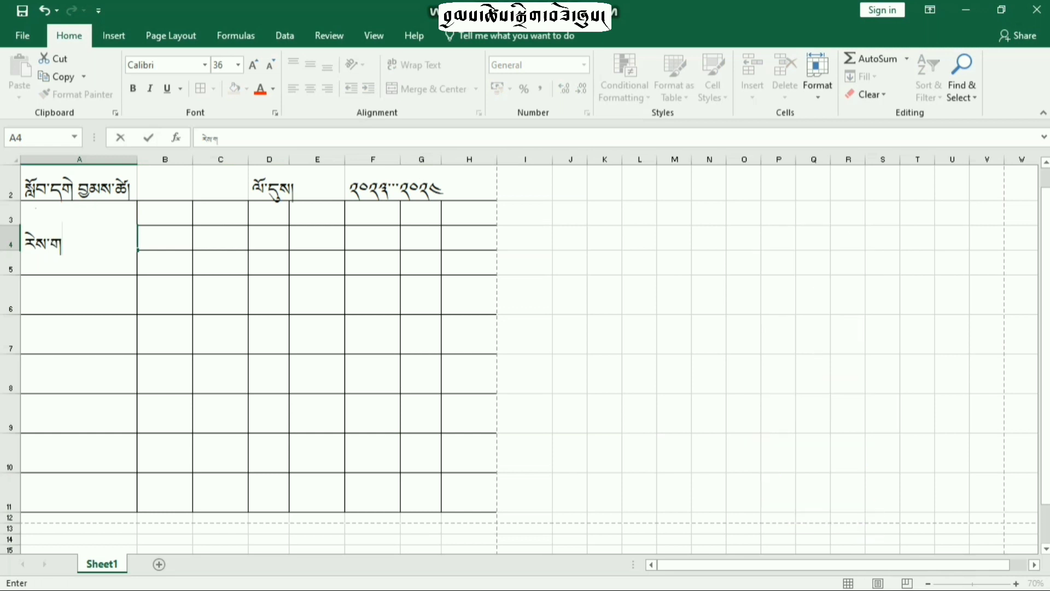
text(ཟའ།)
key(Return)
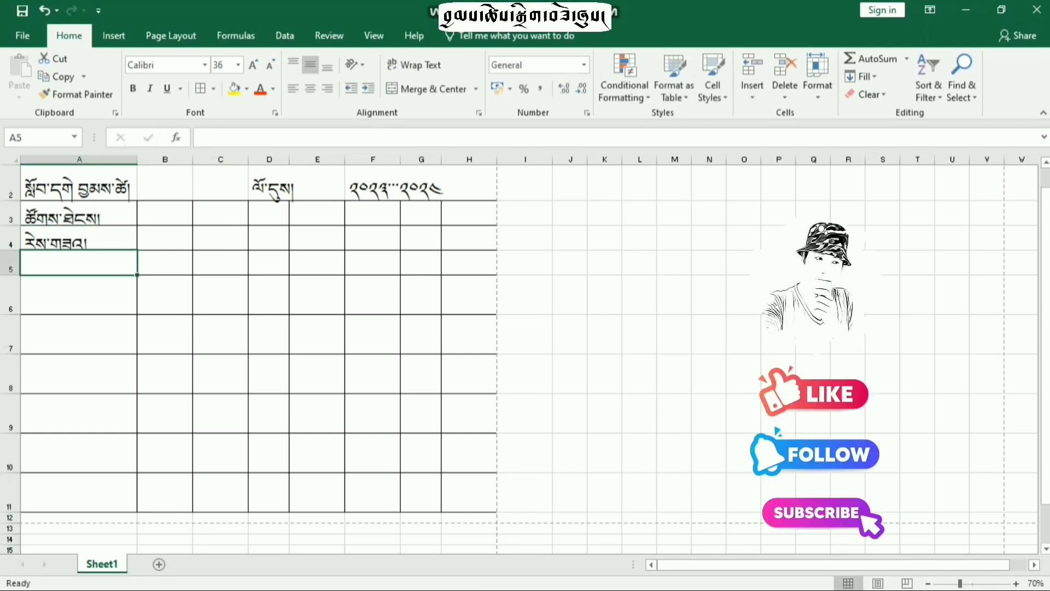
Step: Enter the weekday names ཟླ་བ། in A5 and མིག་དམར། in A6
text(ཟླ་བ)
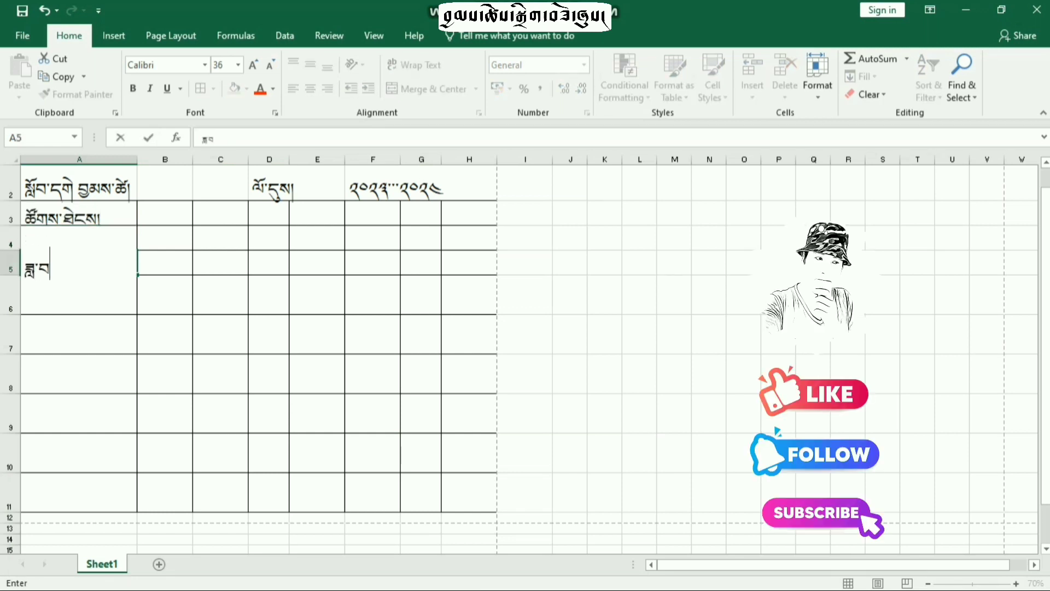
text(།)
key(Return)
text(མིག་)
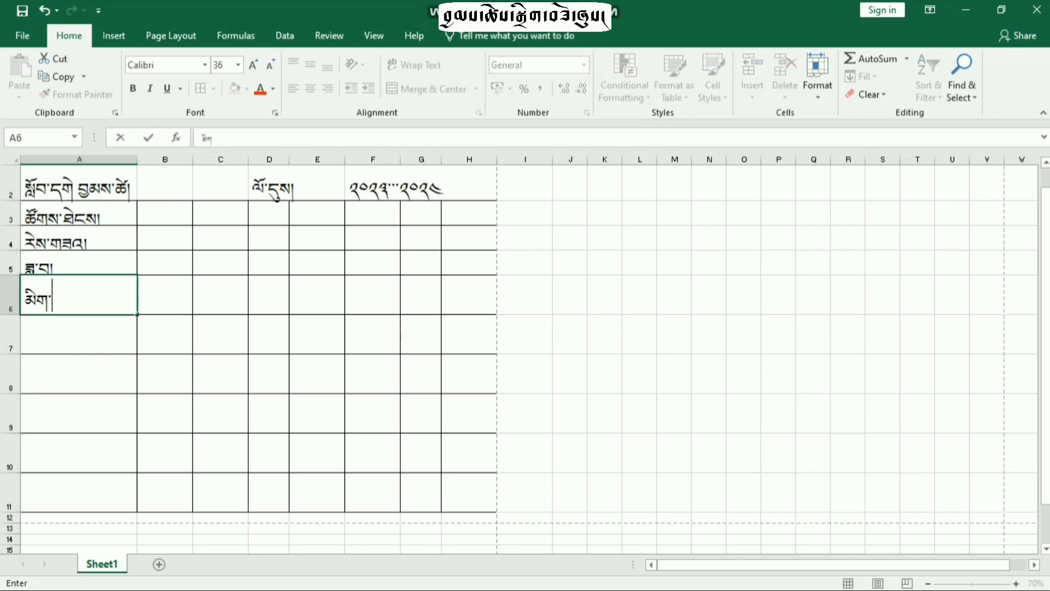
text(དམར།)
key(Return)
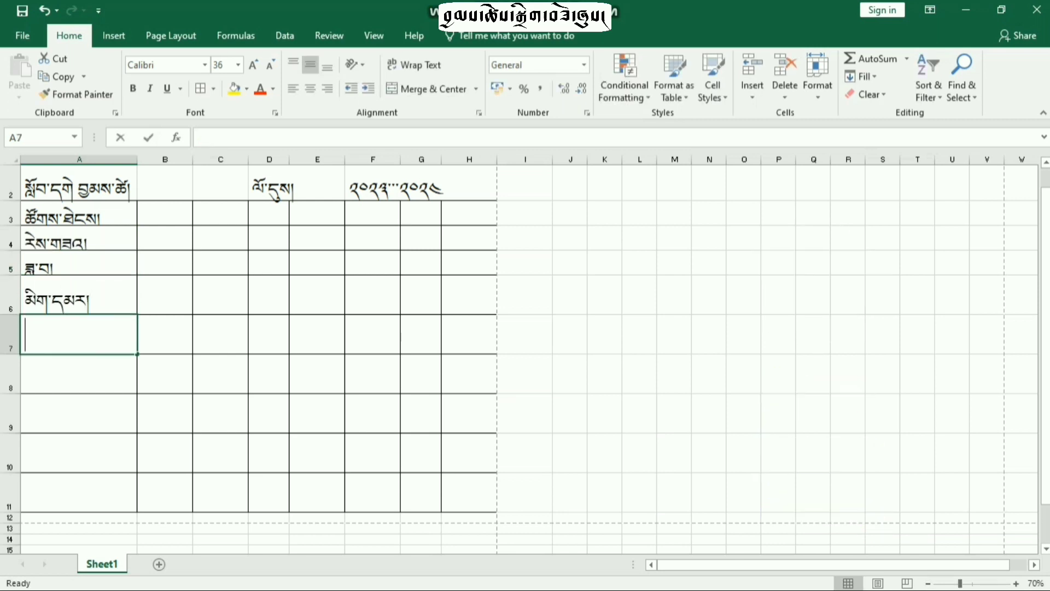
Step: Enter the weekday names ལྷག་པ། in A7, ཕུར་བུ། in A8 and སཔ་སངས in A9
text(ལྷག་པ།)
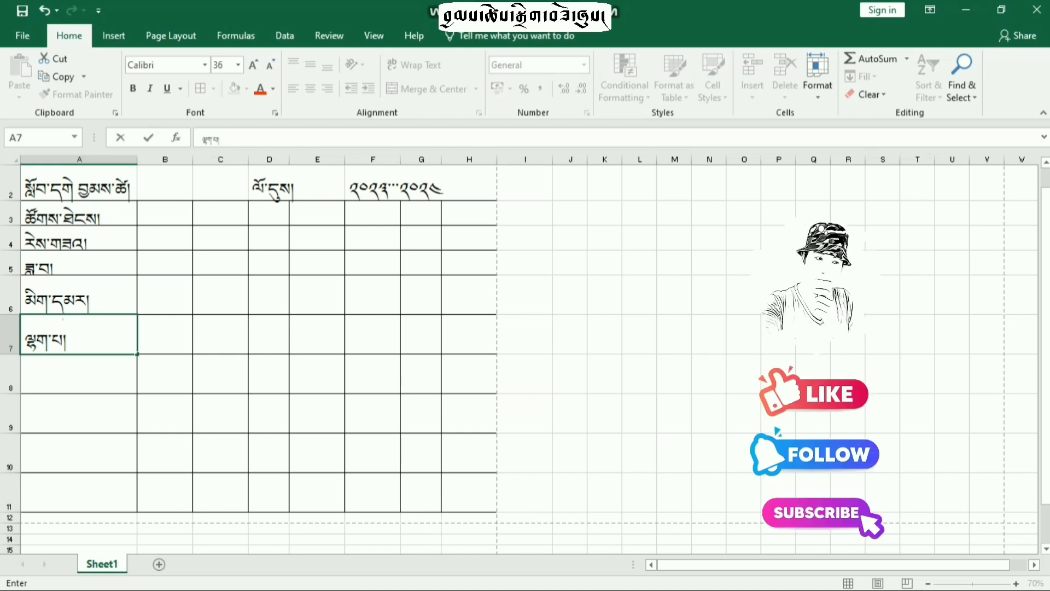
key(Return)
text(པུར་)
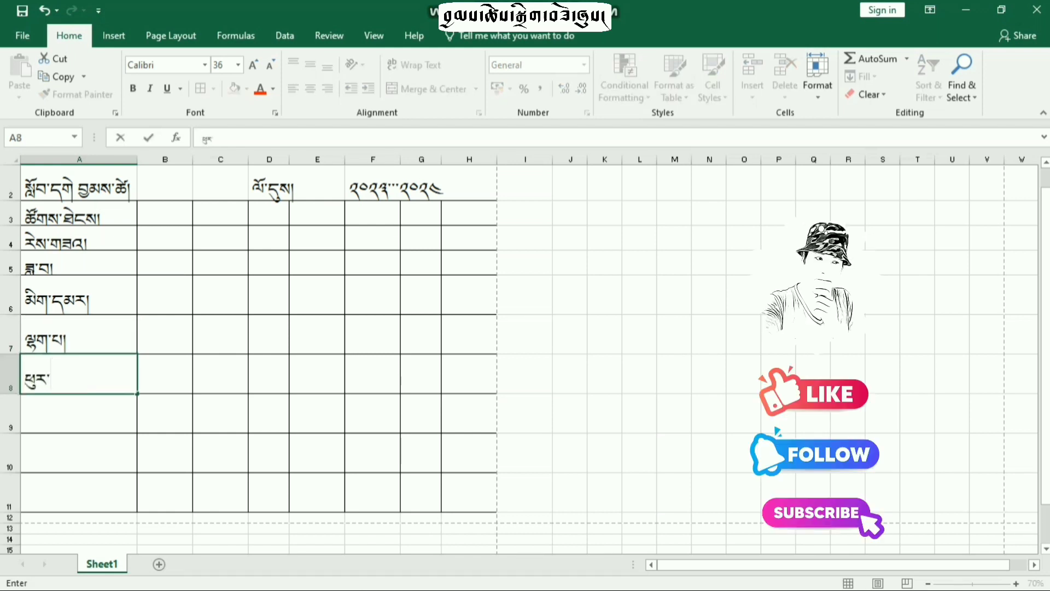
text(བུ།)
key(Return)
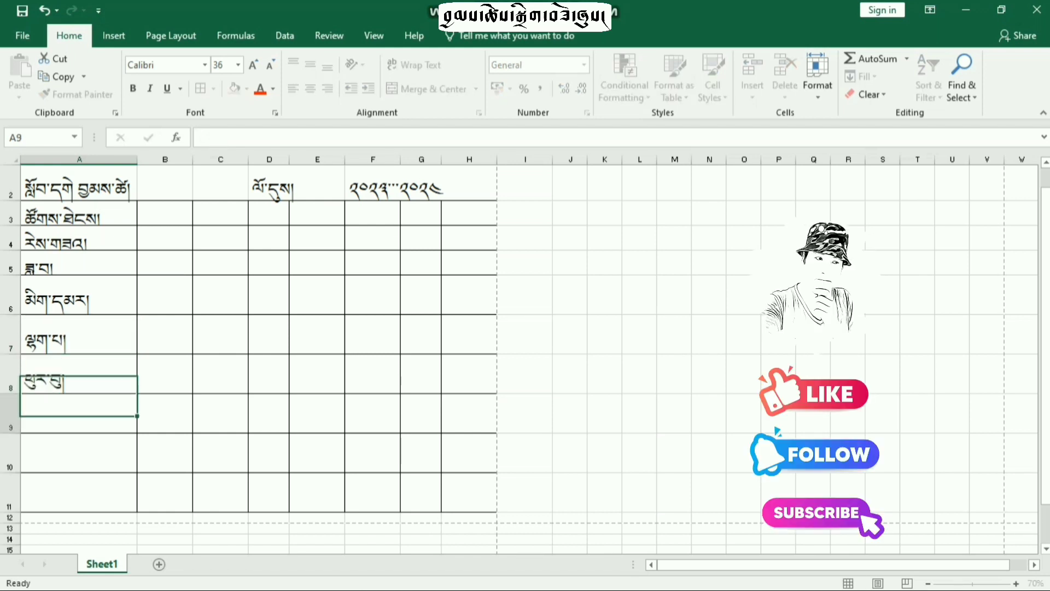
text(སཔ་སངས)
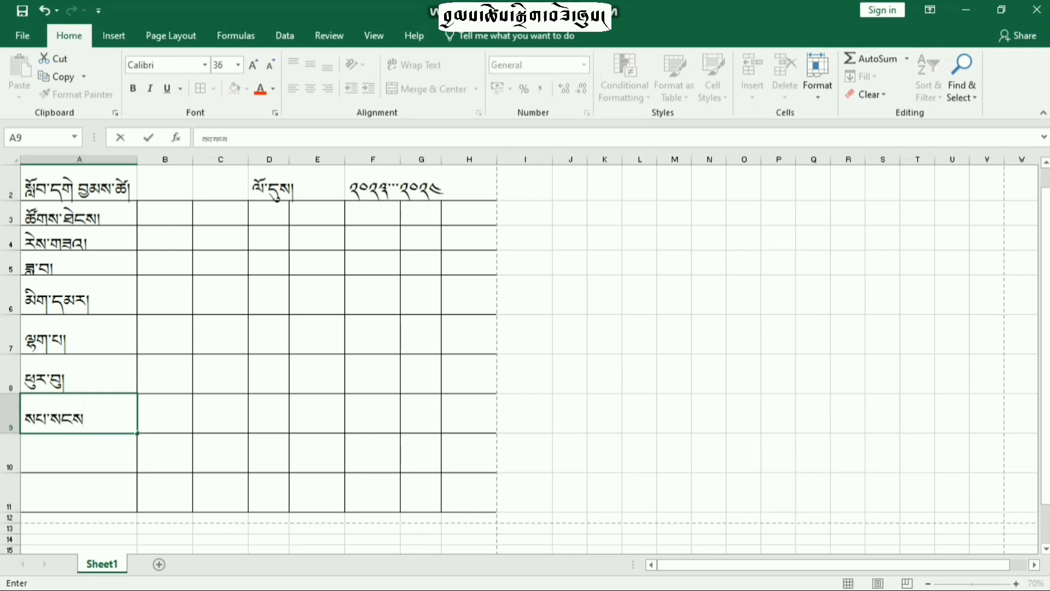
key(ctrl+Return)
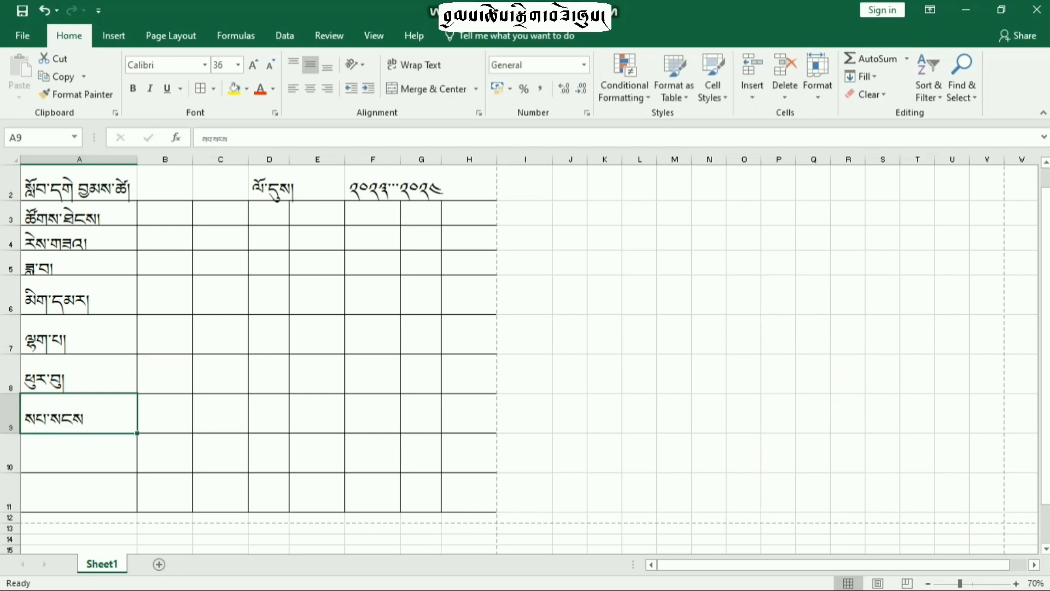
Step: Correct the weekday name in A9 to ས་སངས།
double_click(47, 419)
key(BackSpace)
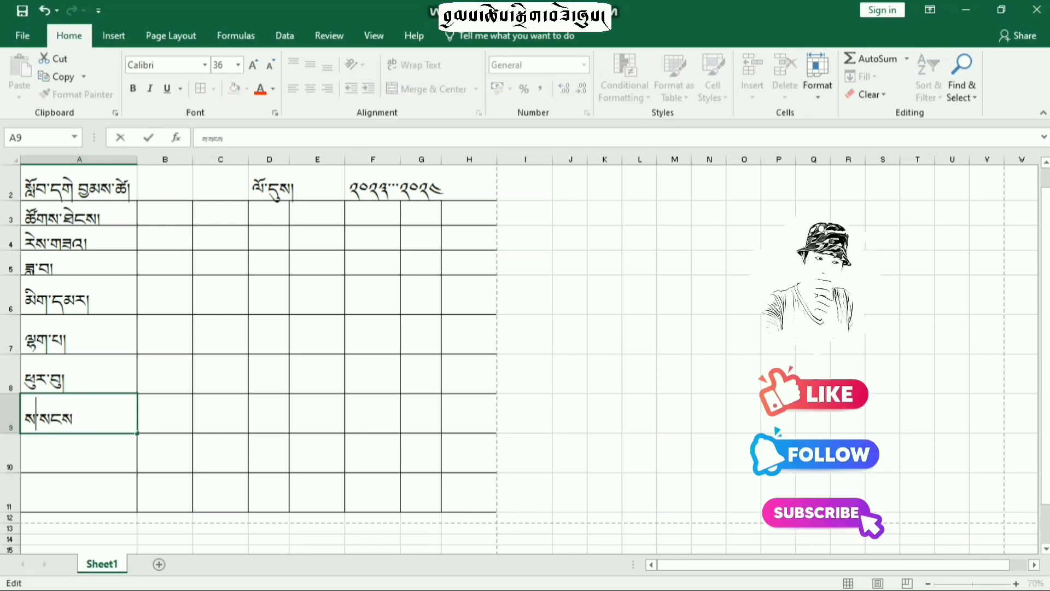
click(73, 418)
text(།)
key(Return)
Step: Enter the weekday name སྤེན་པ། in A10
text(སྤེན)
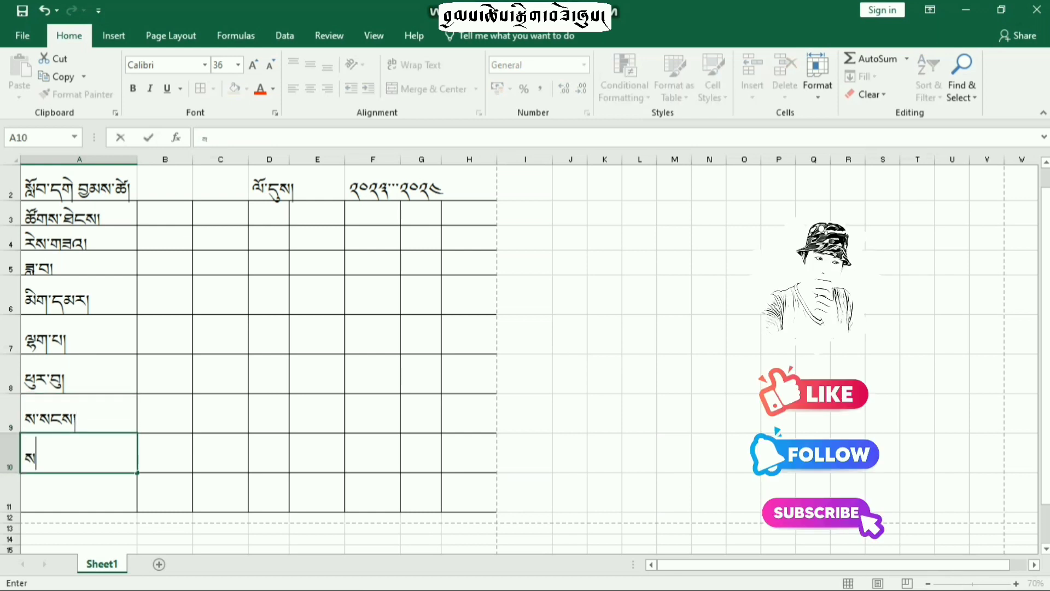
key(BackSpace)
key(BackSpace)
key(BackSpace)
key(BackSpace)
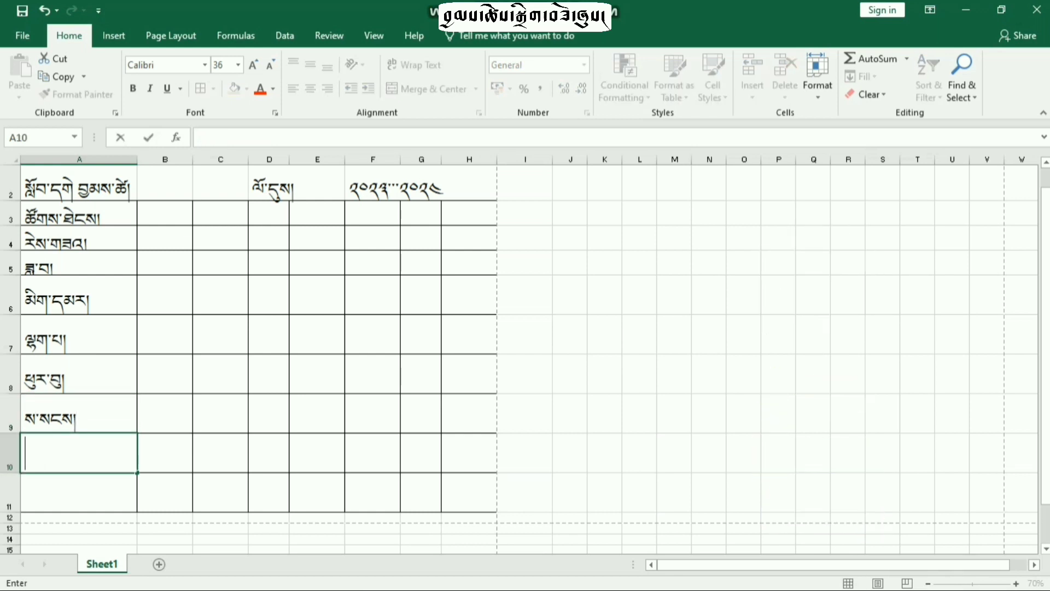
text(སྤེན་པ།)
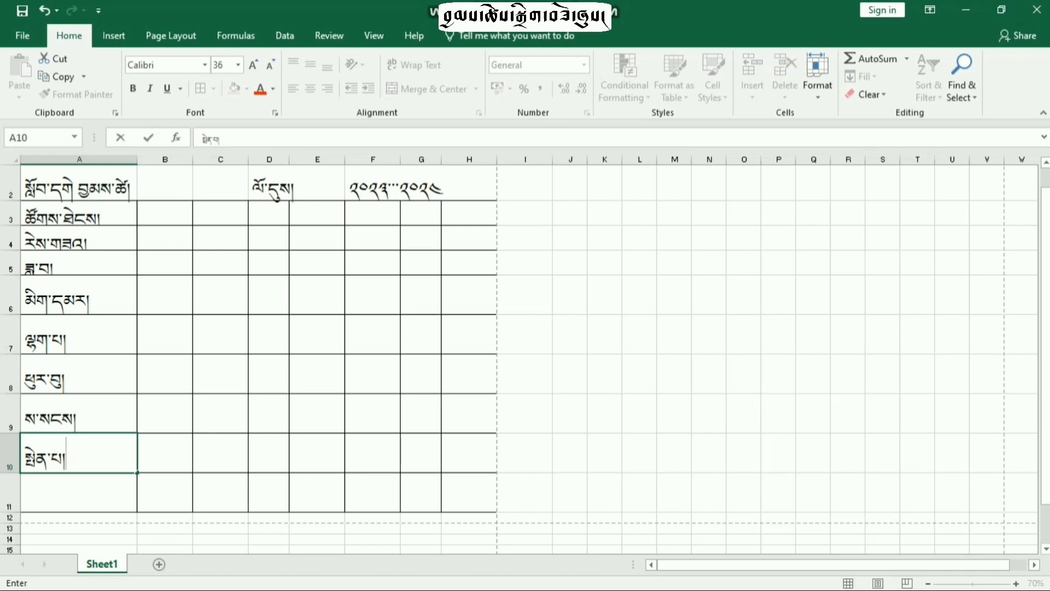
Step: Reduce the font size of the timetable range A3:H11 to 28
drag(79, 214, 469, 492)
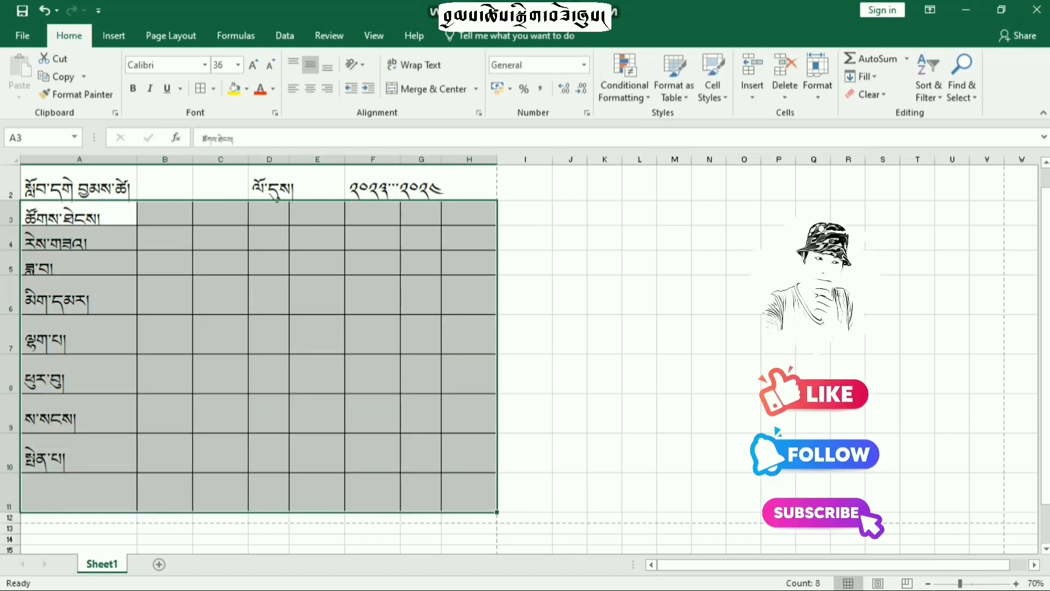
click(270, 65)
click(164, 263)
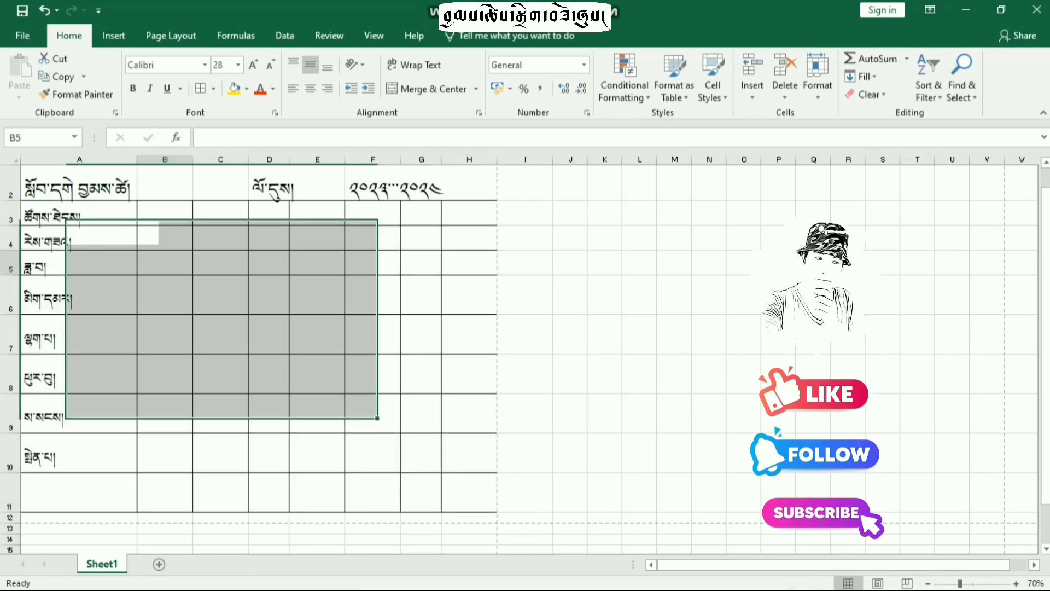
Step: Enter the period headings དང་པོ། in B3 and གཉིས་པ། in C3
key(Up)
key(Up)
text(དང་)
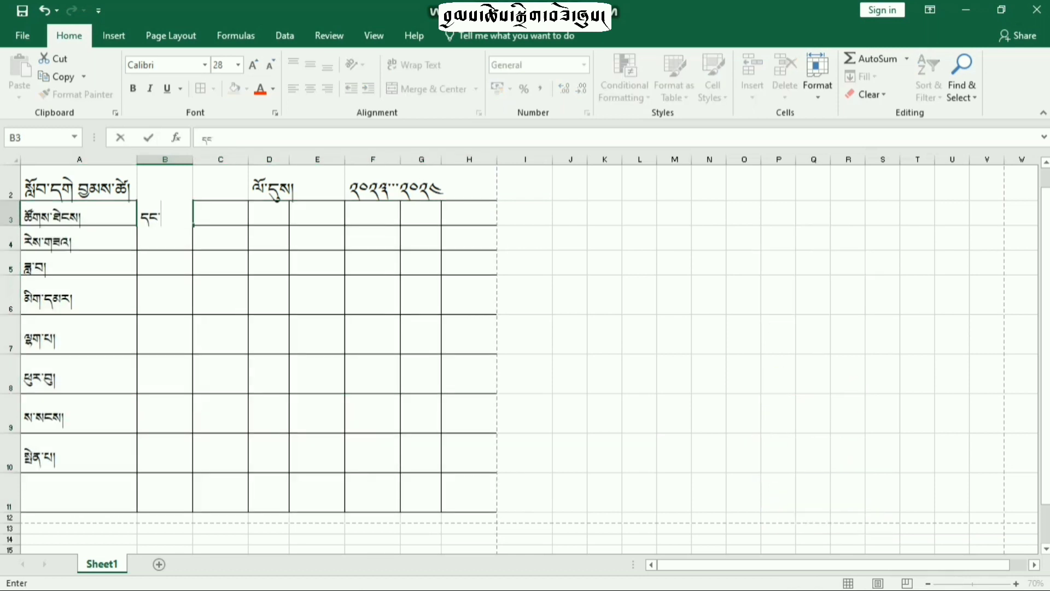
text(པོ)
key(Tab)
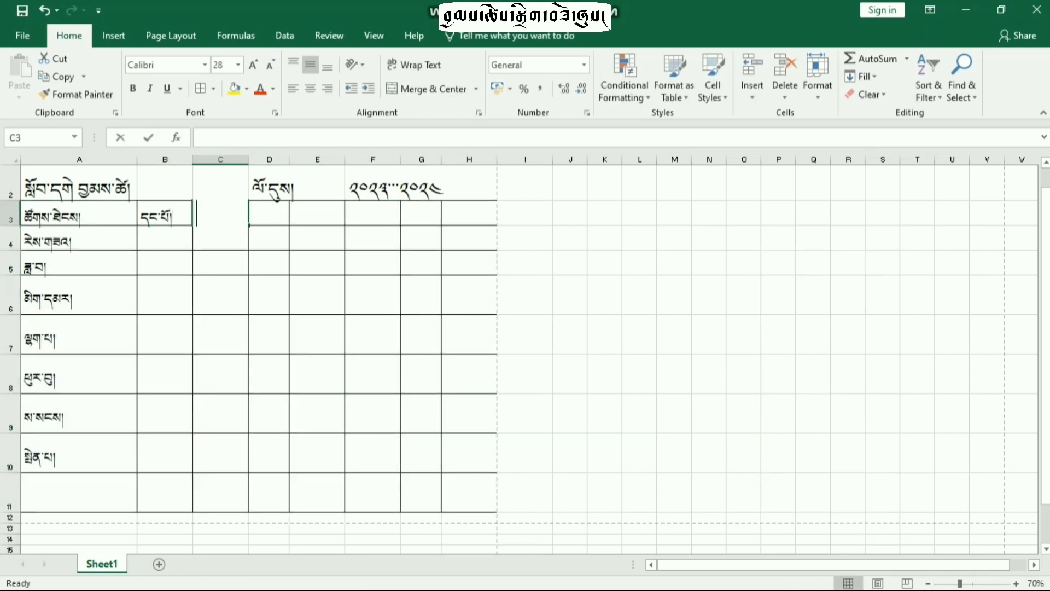
text(གཉིས་པ)
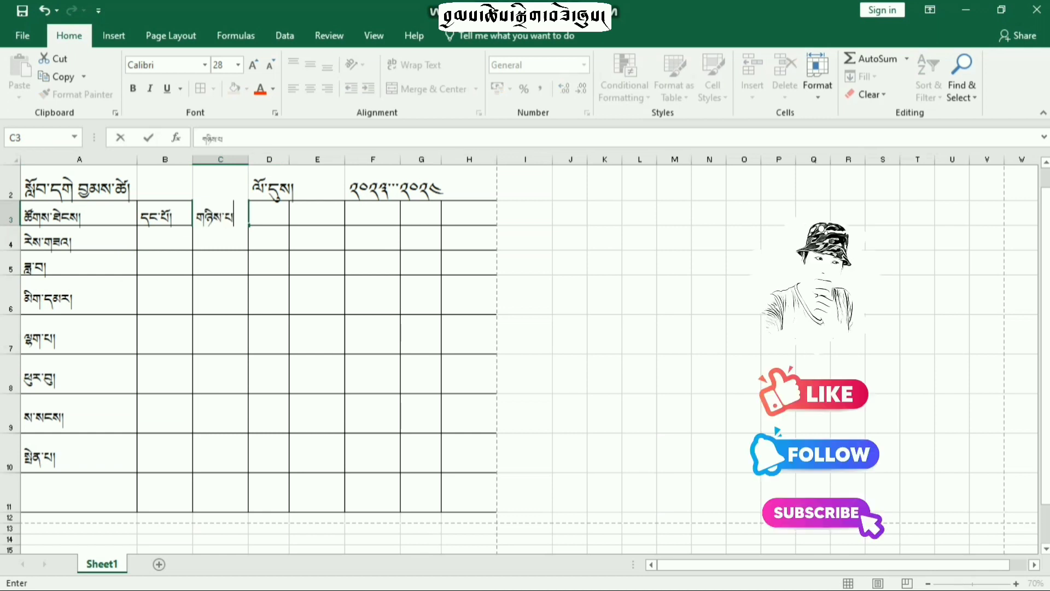
key(Tab)
Step: Enter the period headings གསུམ་པ། in E3 and བཞི་པ། in F3, leaving D3 empty
key(Tab)
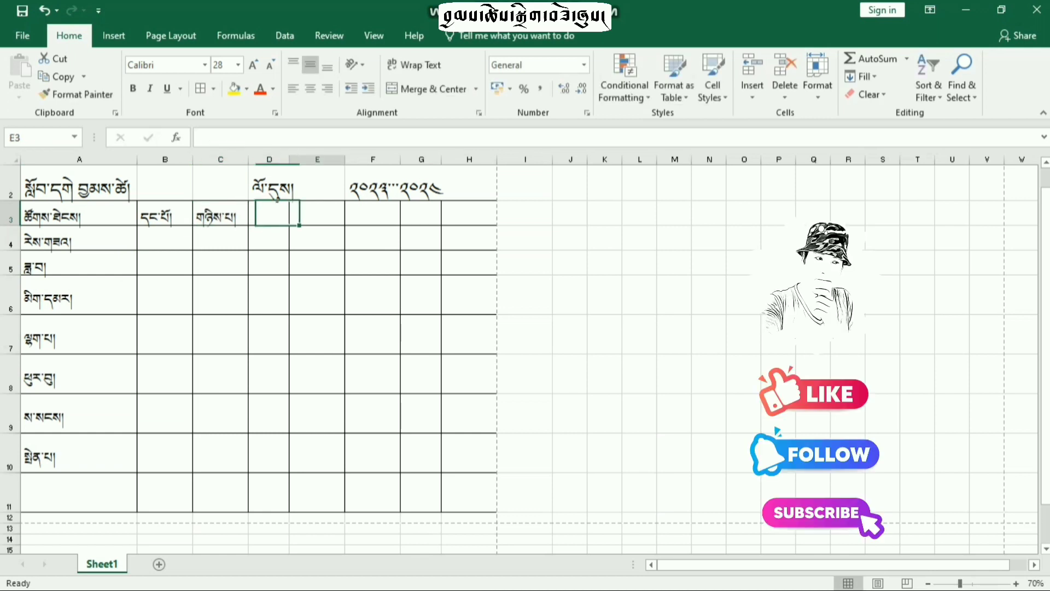
text(གསུམ་)
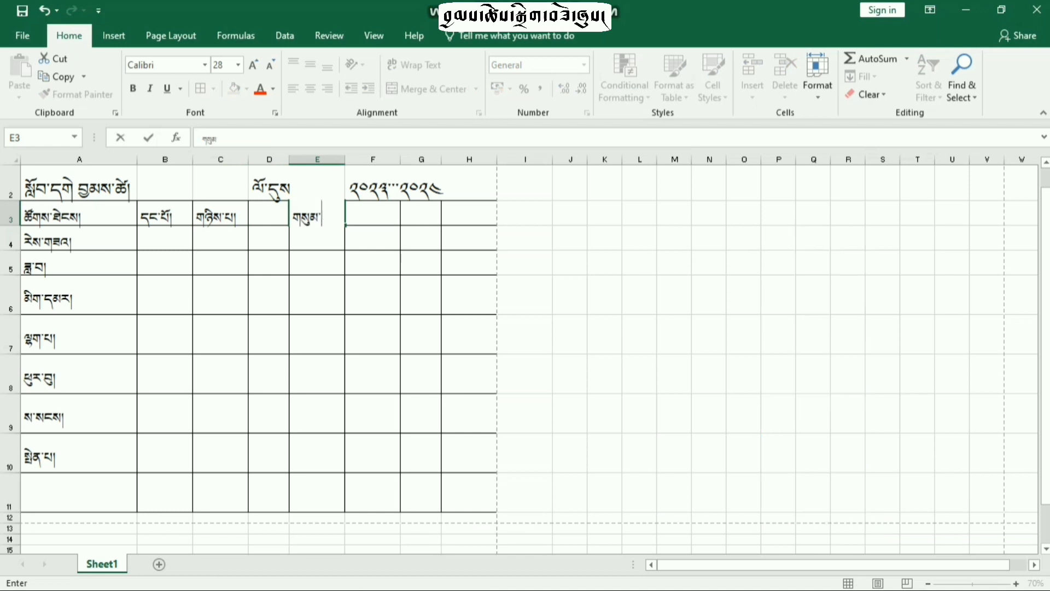
text(པ།)
key(Tab)
text(བ)
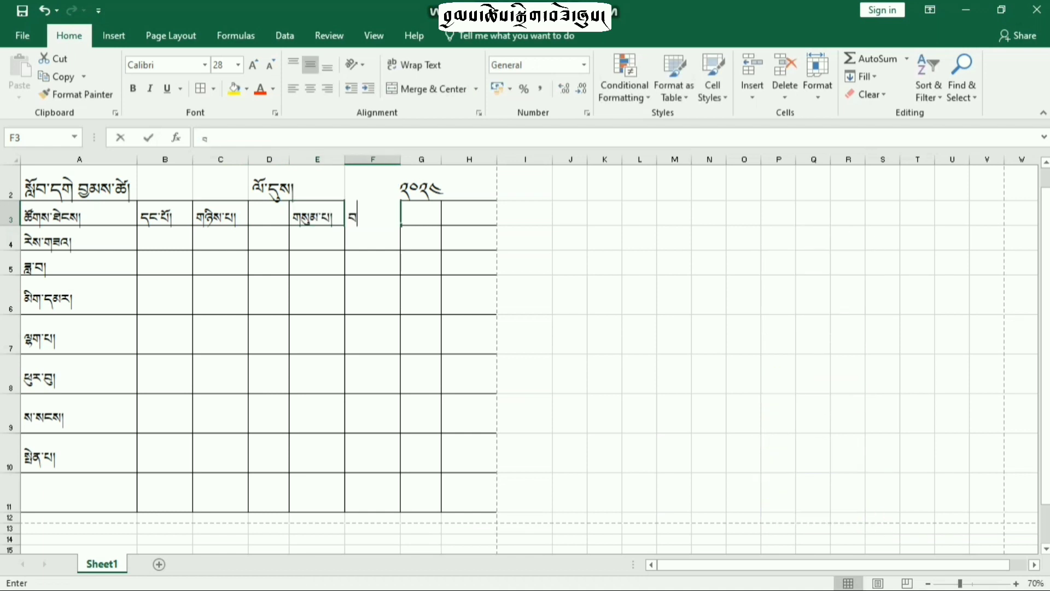
text(ཞི་པ།)
key(Tab)
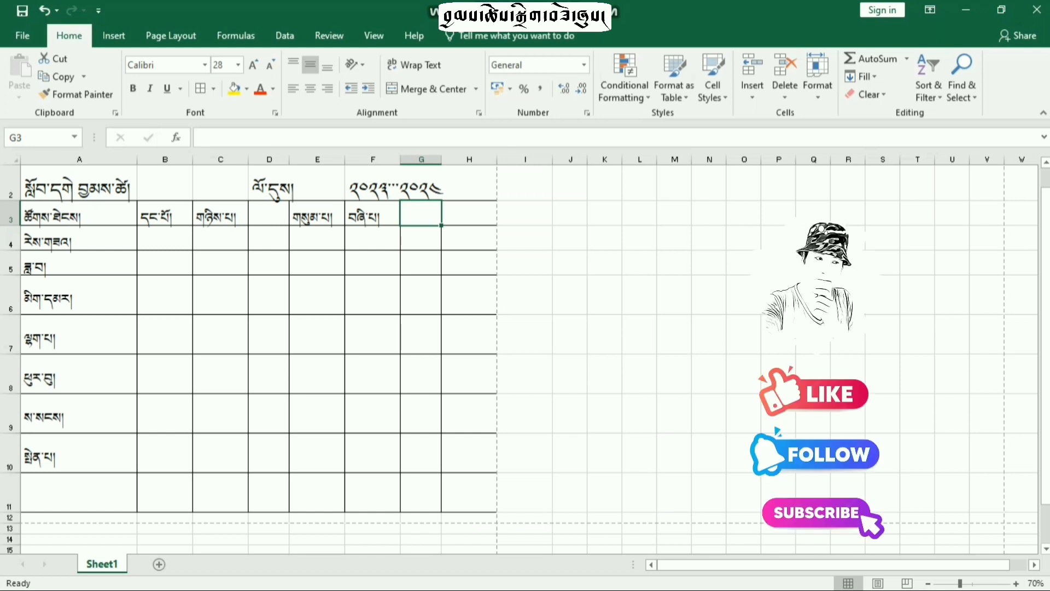
Step: Enter the period heading ལྔ་པ། in H3, leaving G3 empty
key(Tab)
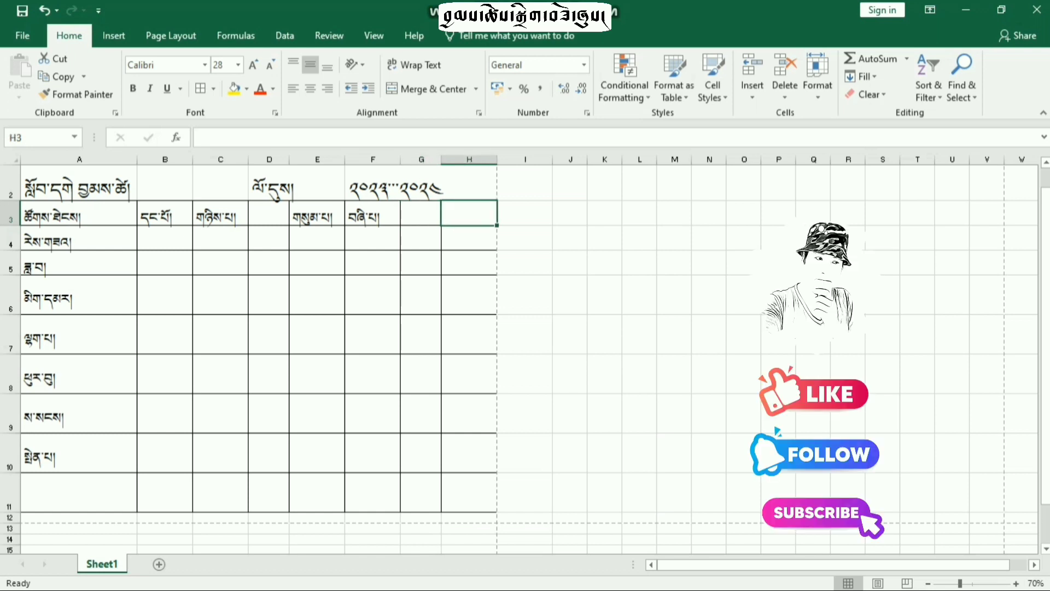
text(ལྔ་པ།)
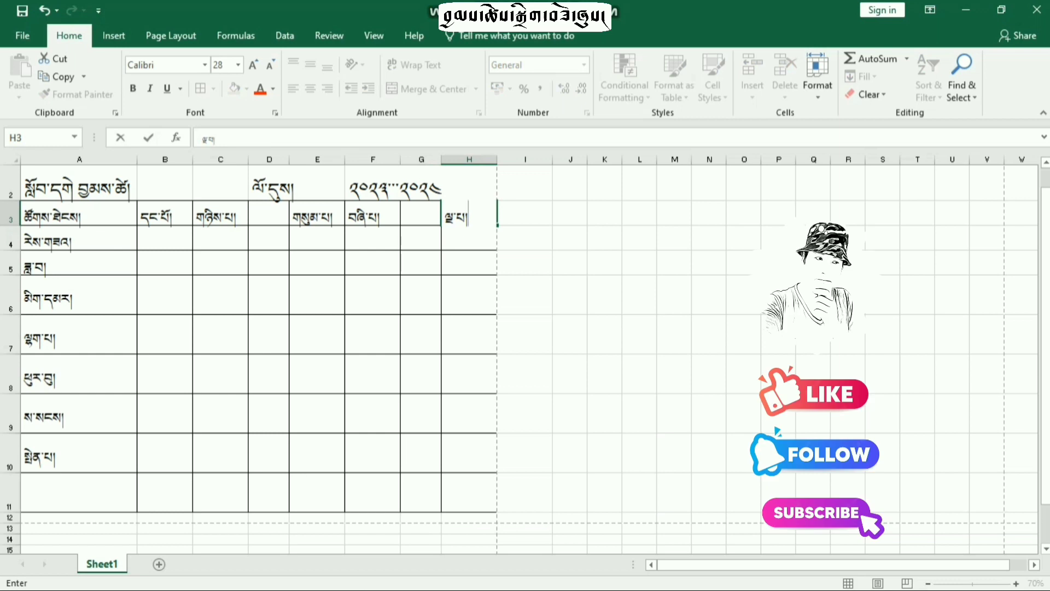
key(Return)
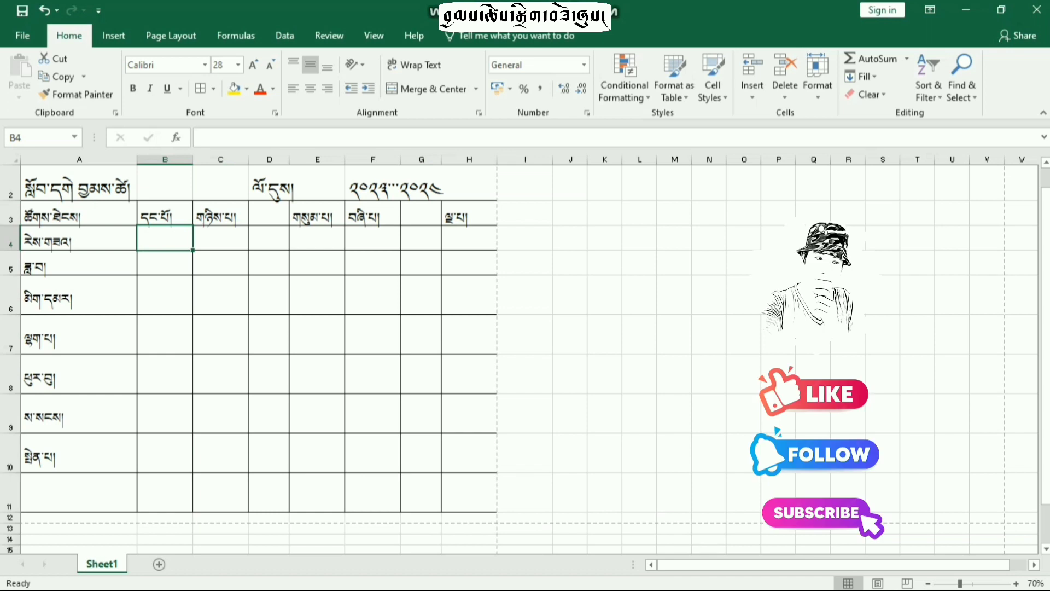
Step: Copy the weekday names in A5:A10 one row down to A6:A11 and clear A5
drag(76, 241, 74, 454)
click(79, 239)
right_click(75, 258)
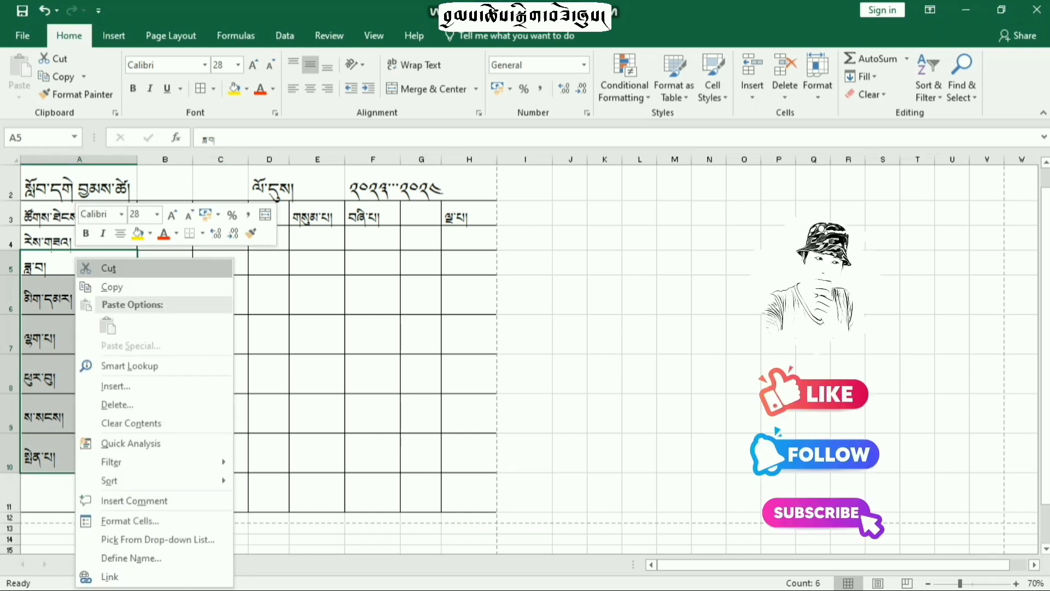
click(112, 287)
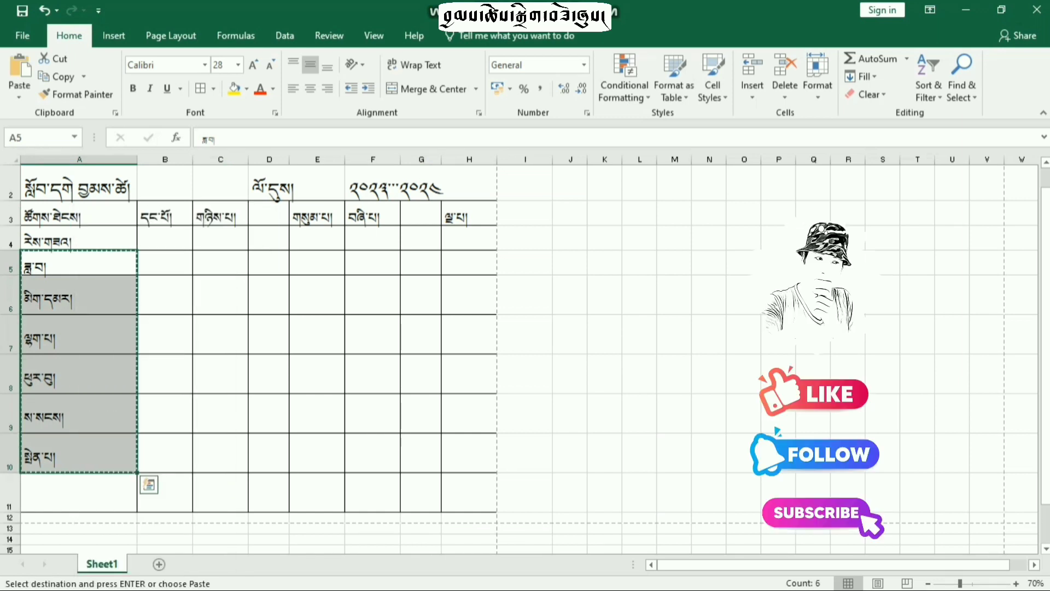
click(78, 296)
text(ཟླ་བ། མིག་དམར། ལྷག་པ། ཕུར་བུ། ས་སངས། སྤེན་པ།)
click(78, 263)
key(Escape)
key(Delete)
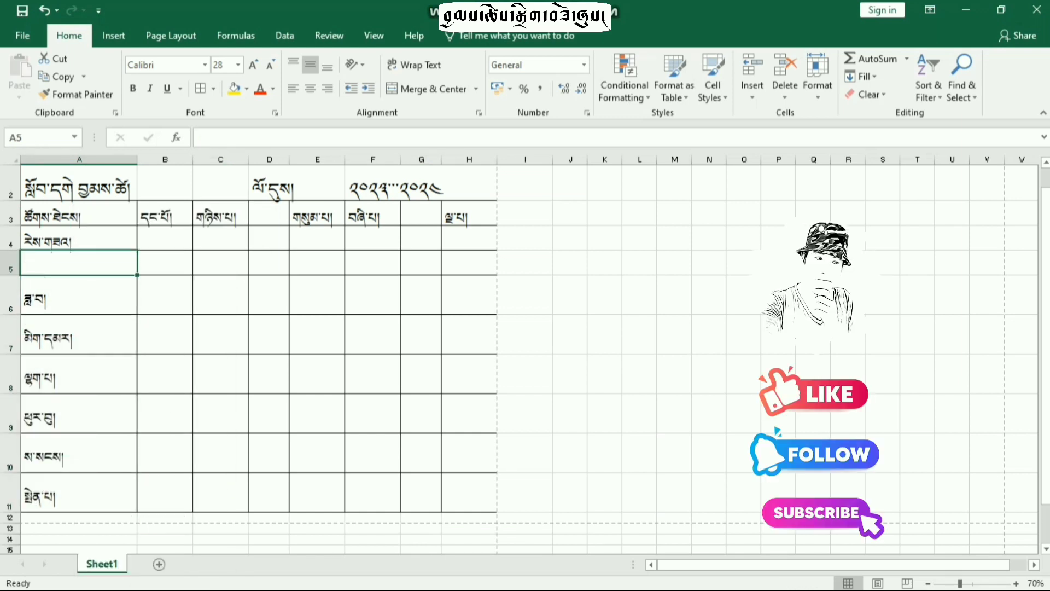
Step: Merge and center the རེས་གཟའ། heading across A4:A5 and center the heading in A3
drag(79, 237, 79, 263)
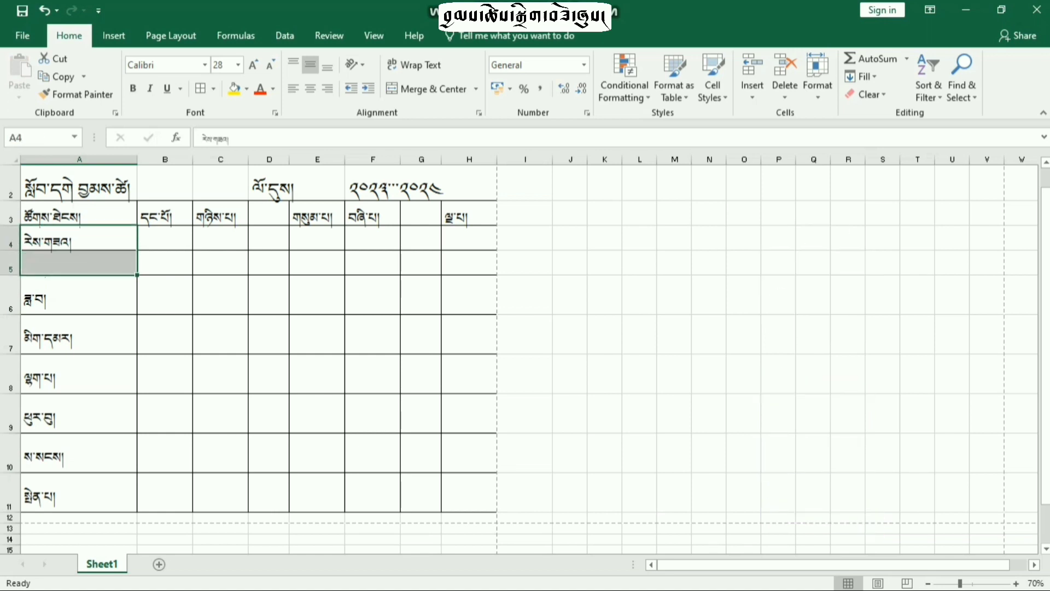
click(420, 89)
click(79, 215)
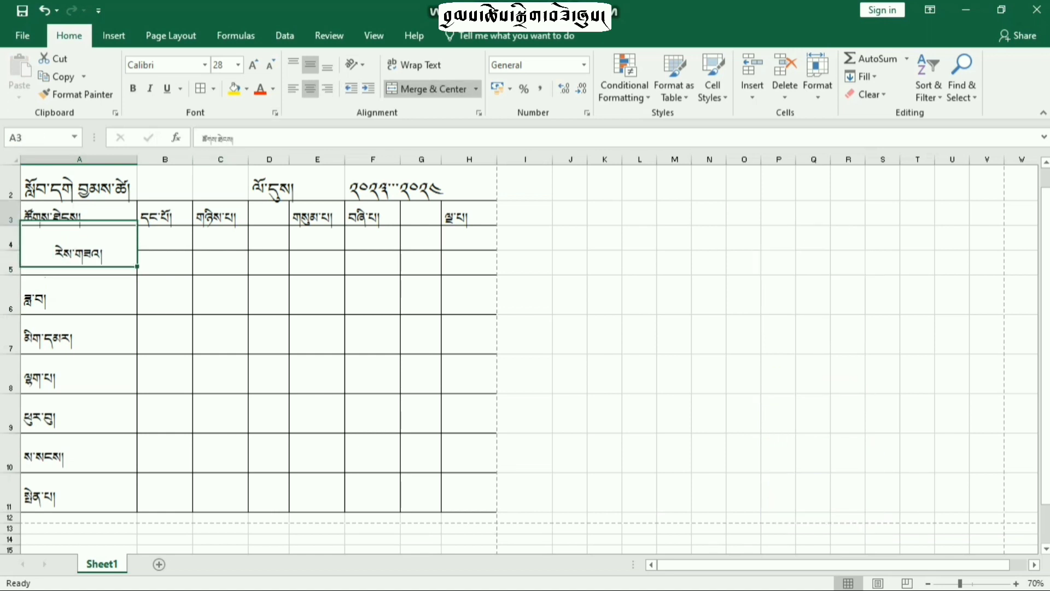
click(311, 90)
Step: Center the period headings in B3, C3, E3, F3 and H3 horizontally
click(165, 215)
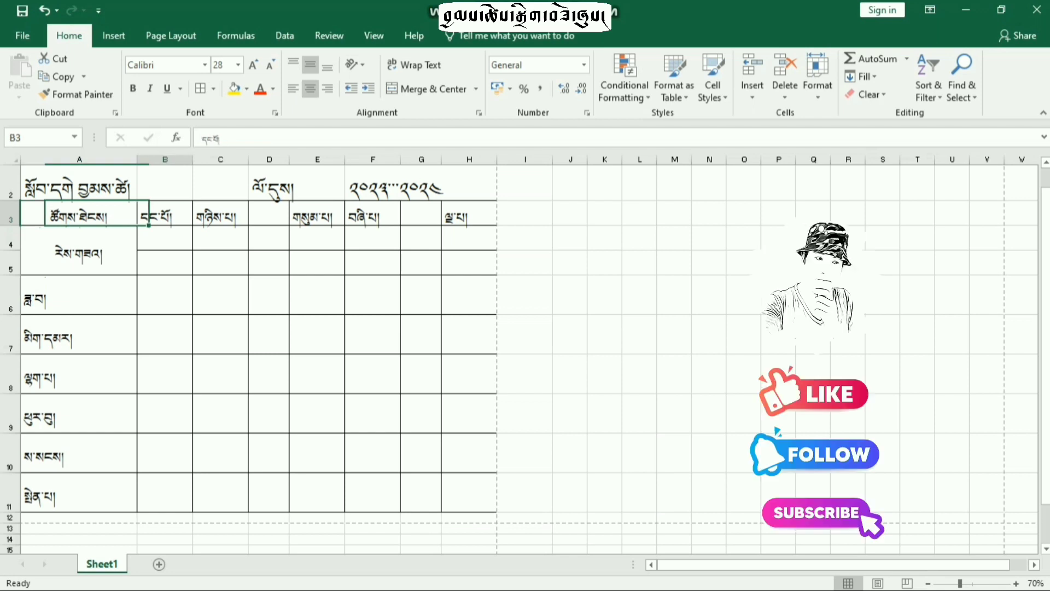
ctrl+click(221, 214)
ctrl+click(317, 214)
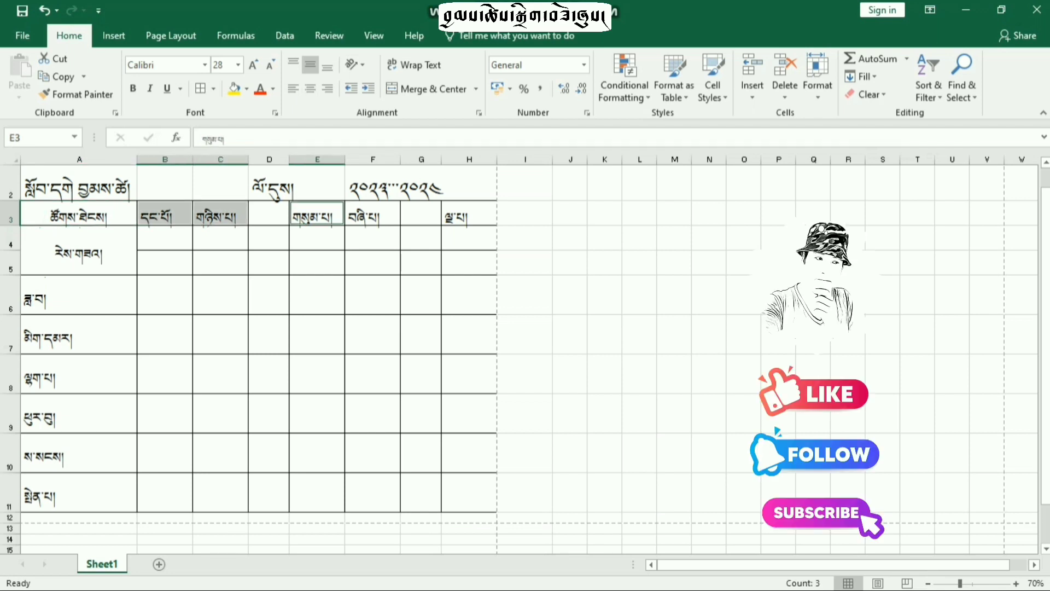
ctrl+click(372, 214)
ctrl+click(468, 214)
click(310, 89)
Step: Enter the first period's times, ༩།༣༠ in B4 and ༡༠།༠༠ in B5
click(165, 238)
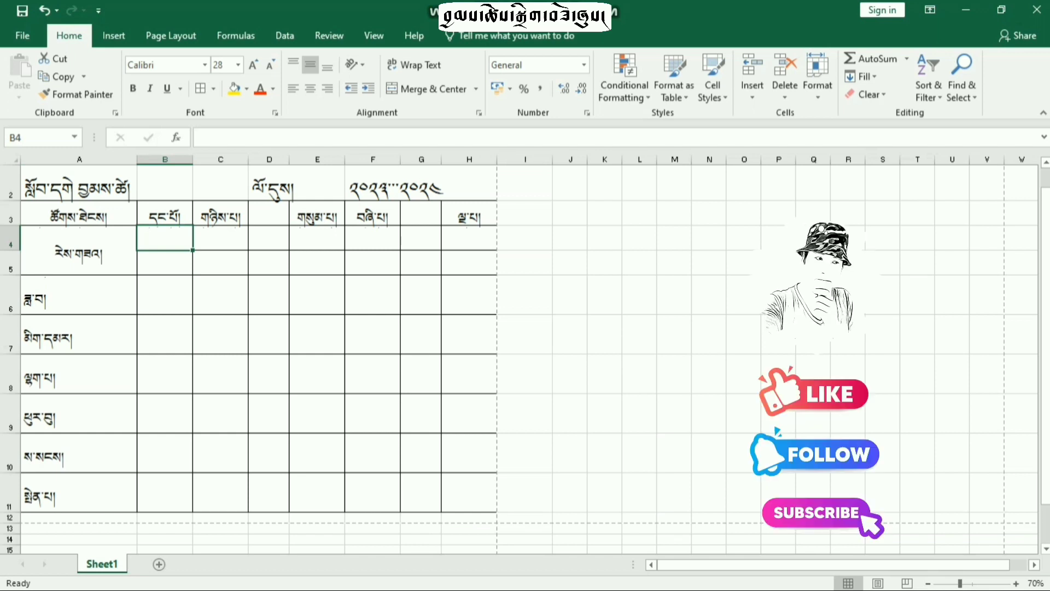
text(༡།)
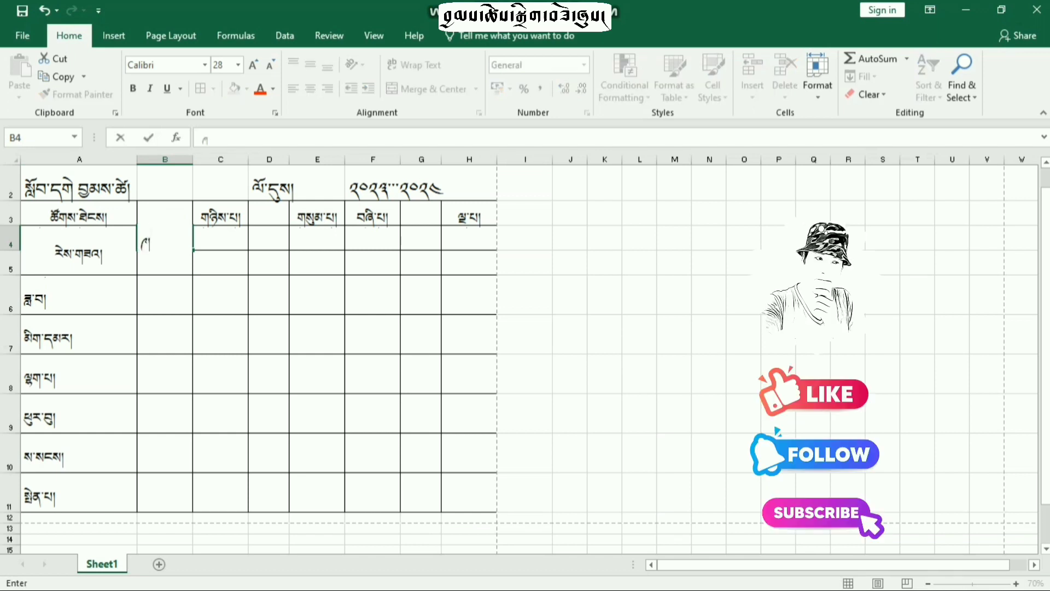
text(༢༠)
key(Return)
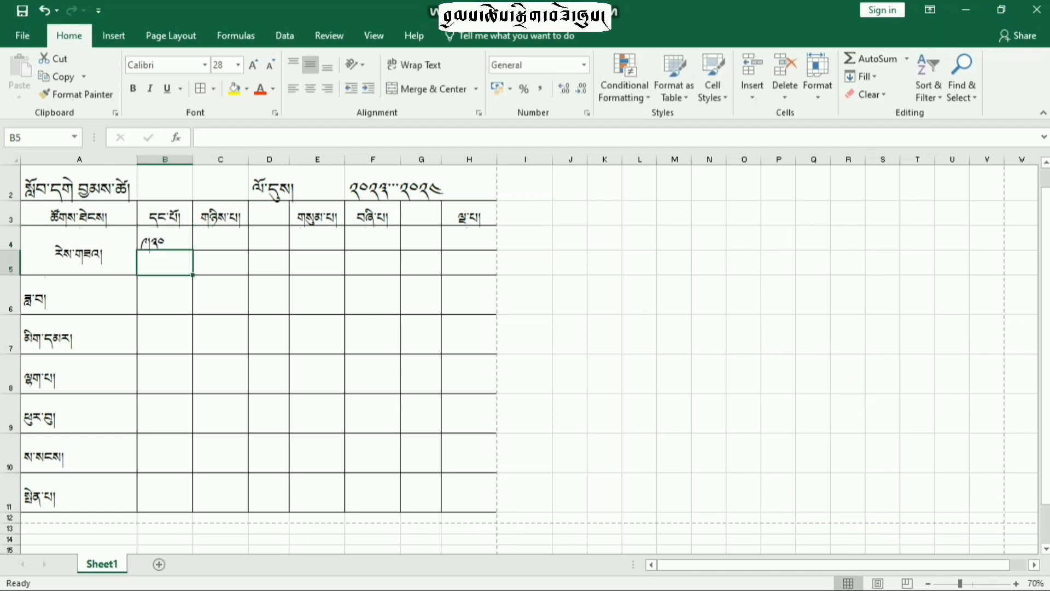
text(༡༠༡༠༠)
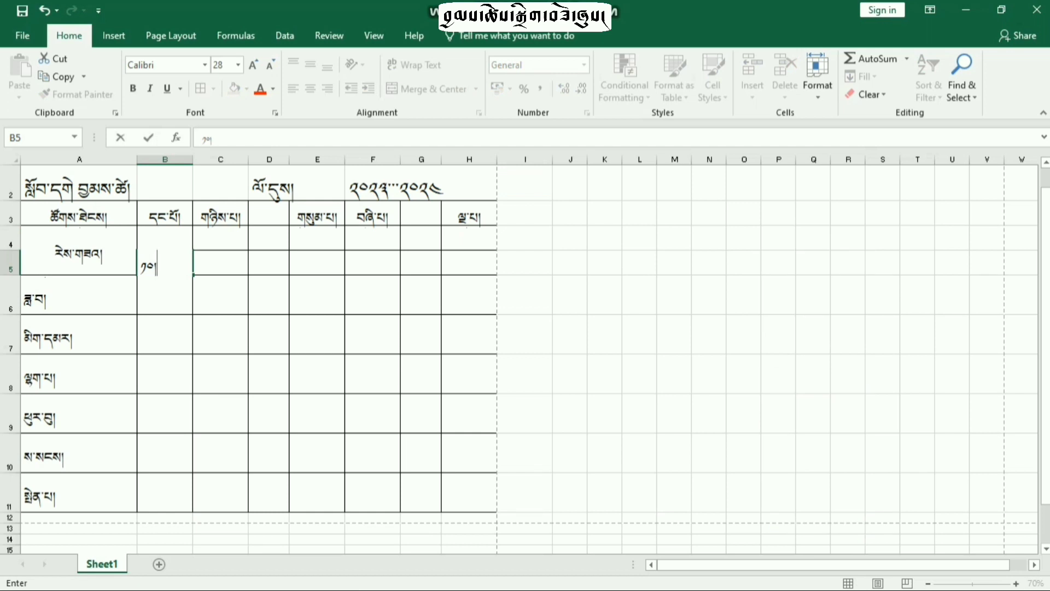
Step: Enter the second period's times, ༡༠།༠༠ in C4 and ༡༠།༣༠ in C5
click(221, 238)
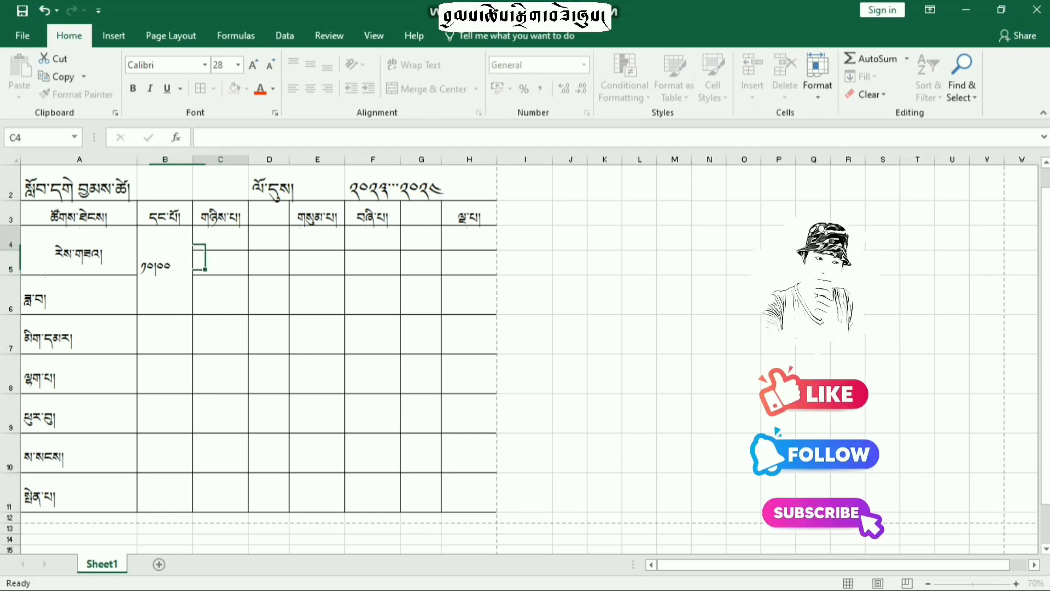
text(༡༠།)
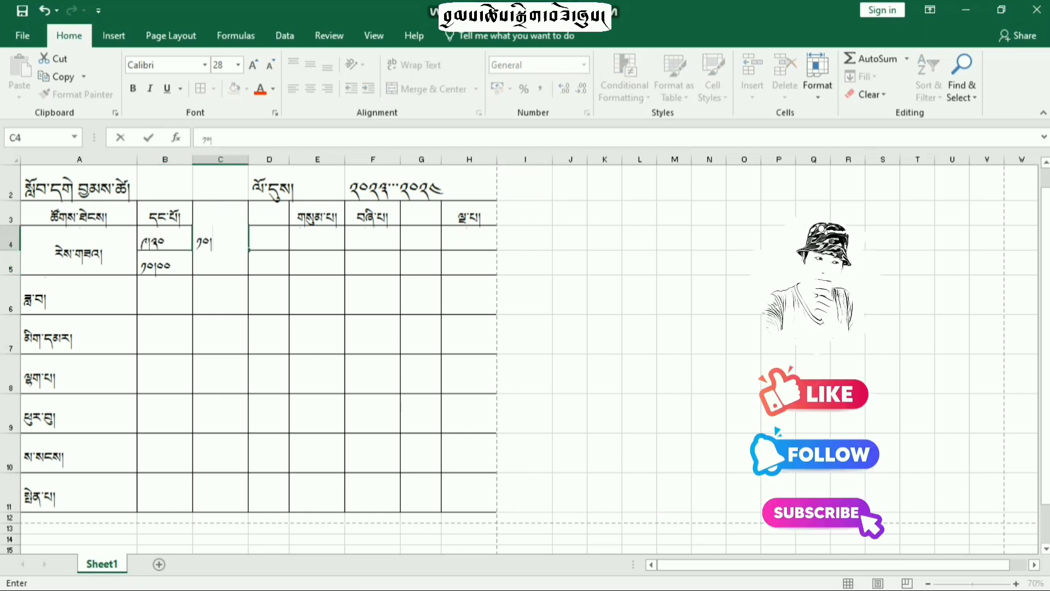
text(༠༠)
key(Return)
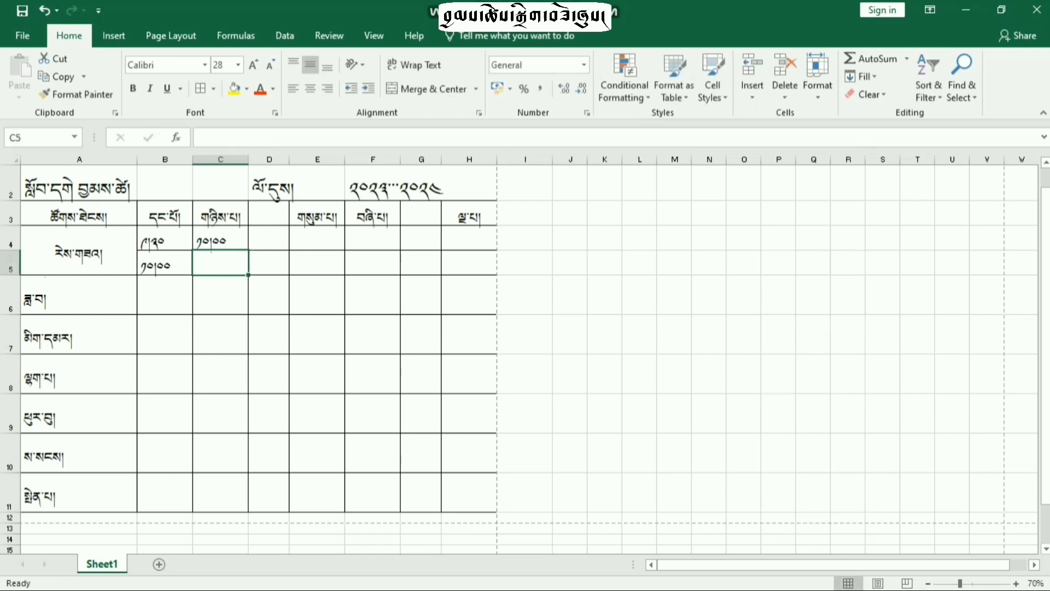
text(༡༠།༣༠)
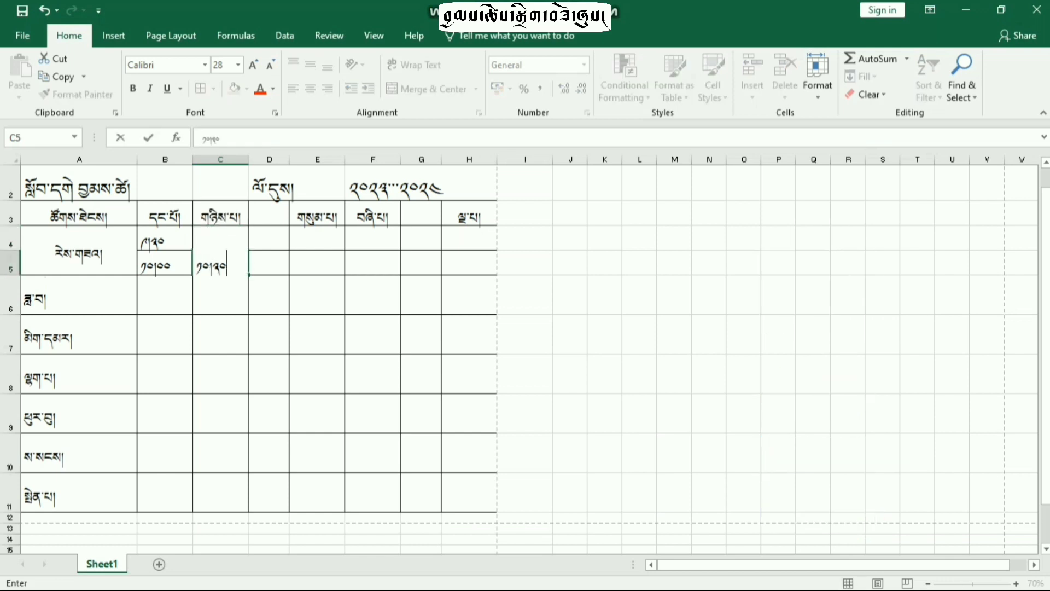
click(268, 238)
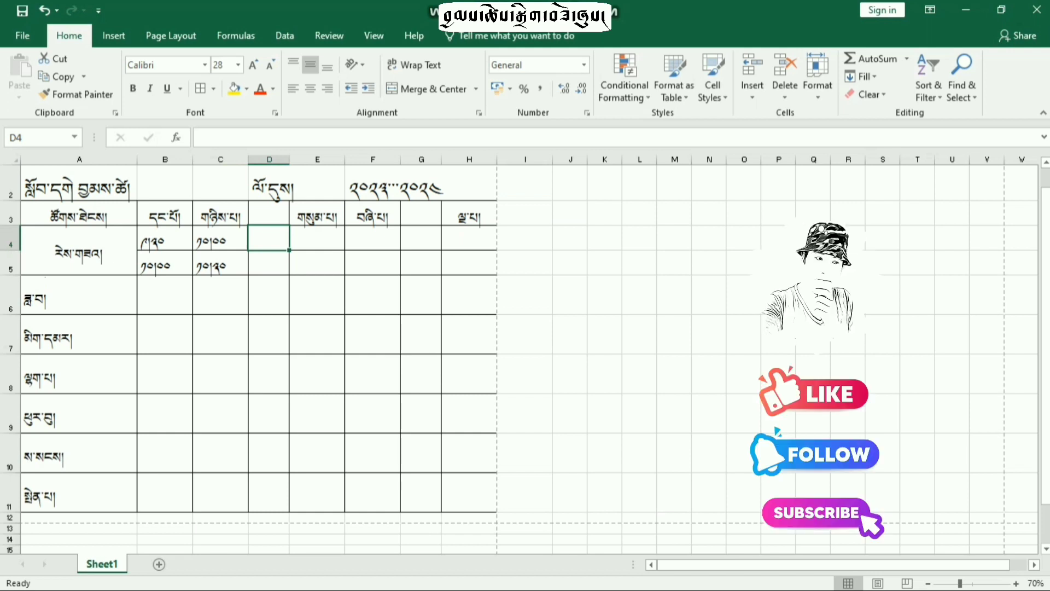
Step: Enter the first break's times in column D, ༡༠།༣༠ in D3 and ༡༡།༤༥ in D5
click(269, 294)
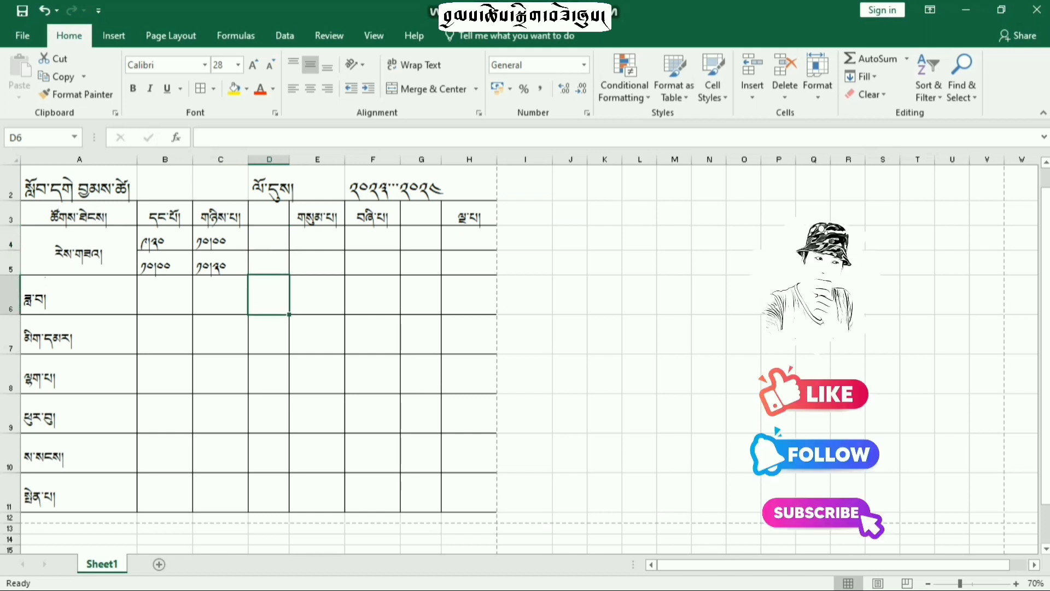
click(268, 213)
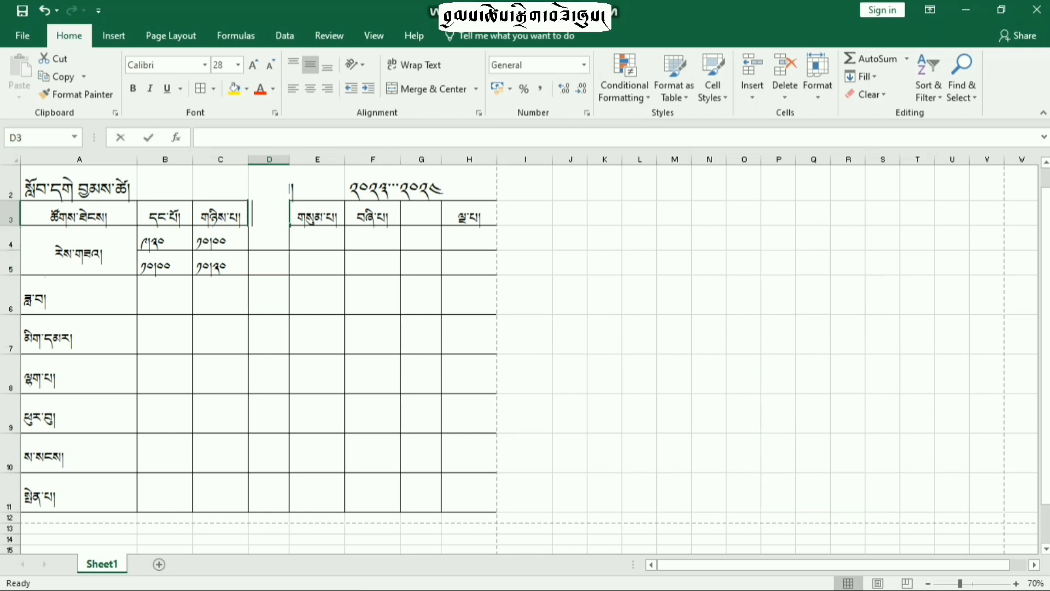
text(༡༠)
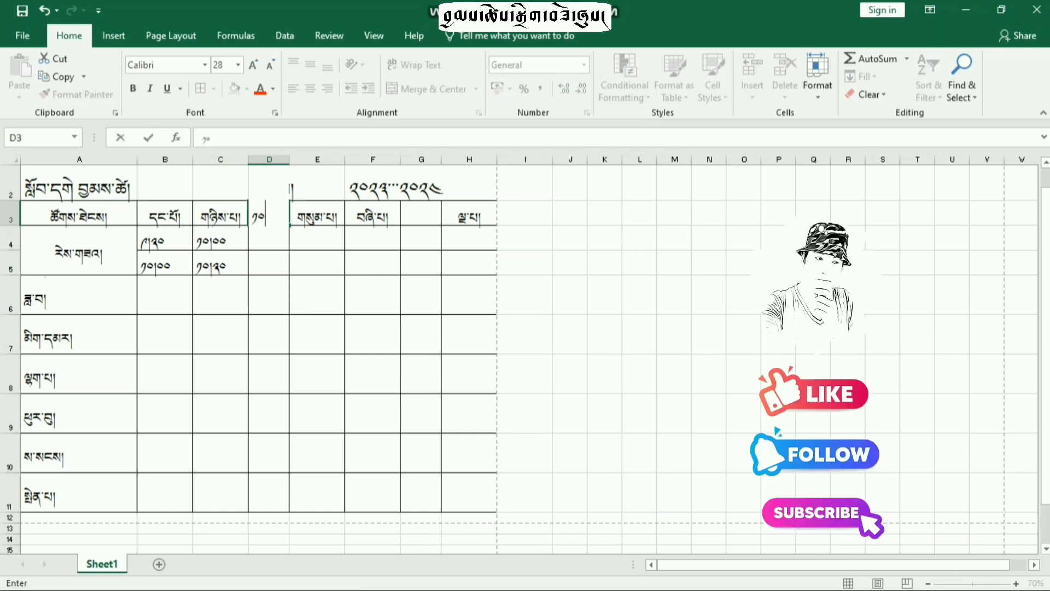
text(།༣༠)
key(Return)
key(Down)
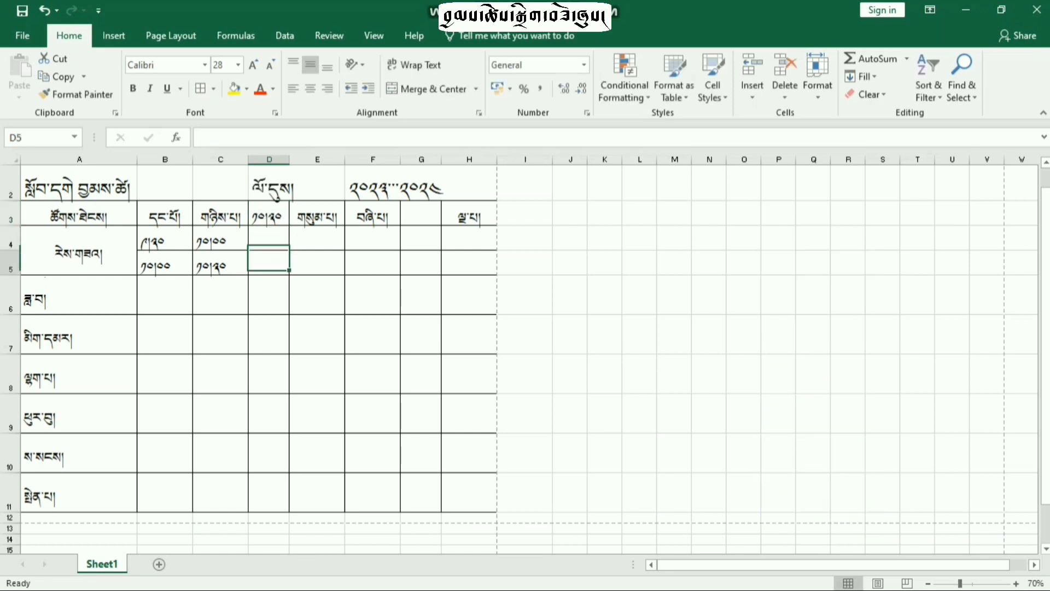
text(༡༡།༤༥)
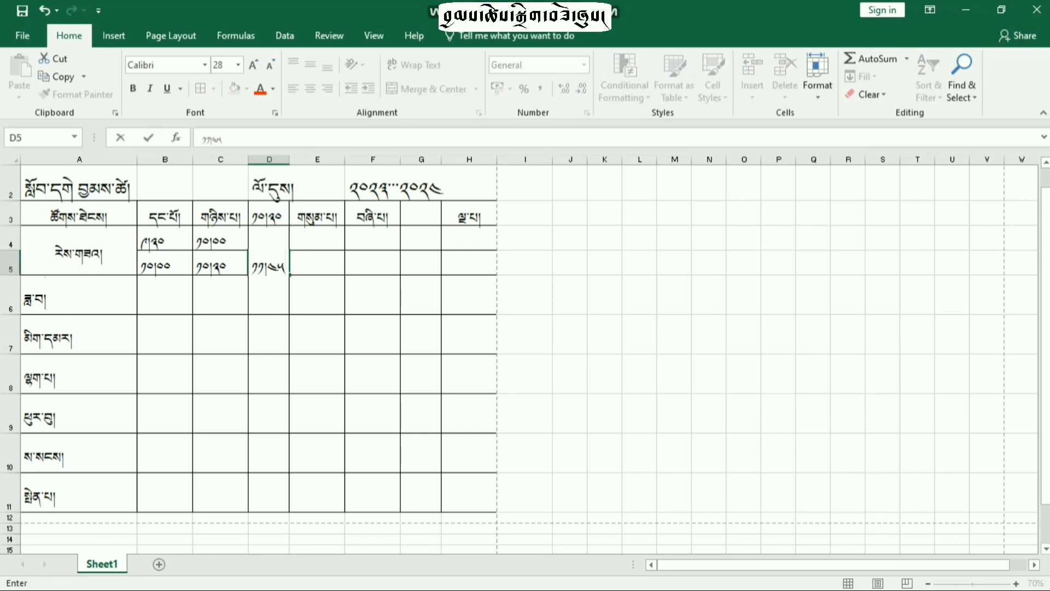
Step: Enter the third period's times, ༡༡།༤༥ in E4 and ༡༢།༡༥ in E5
click(317, 238)
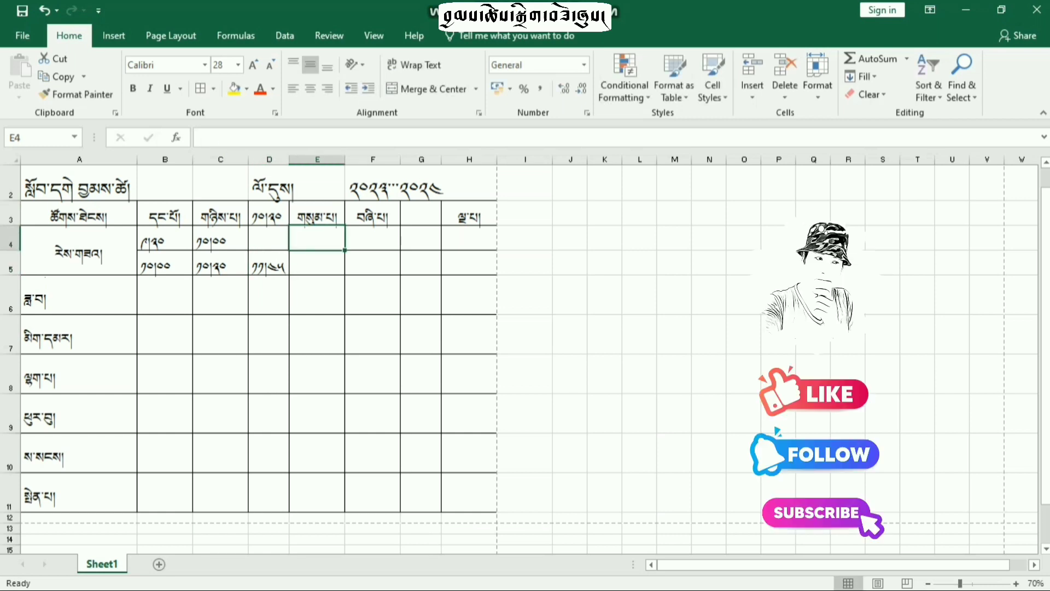
text(༡༡།)
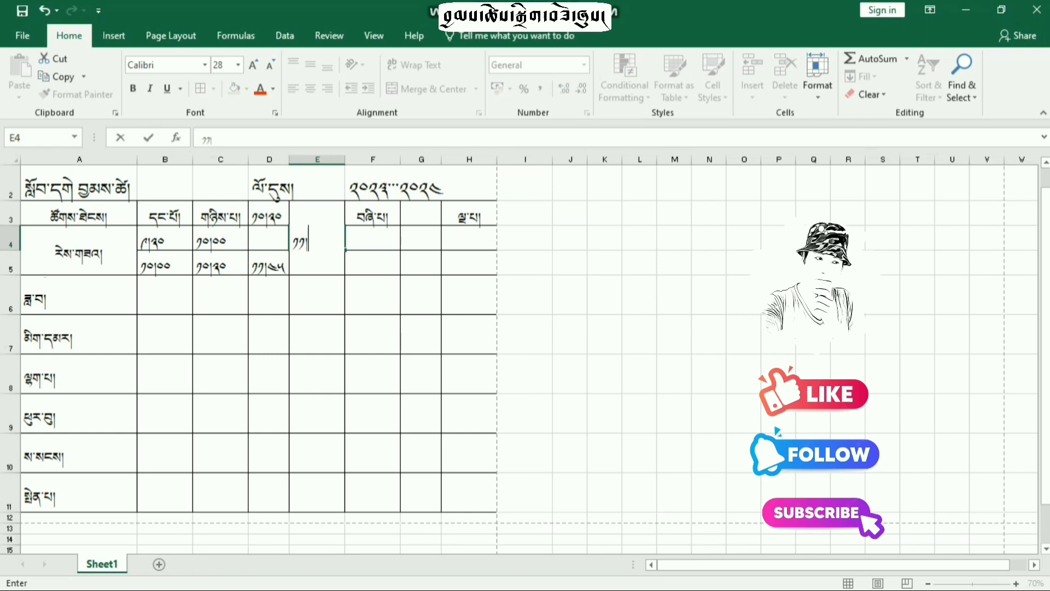
text(༤༥)
key(Return)
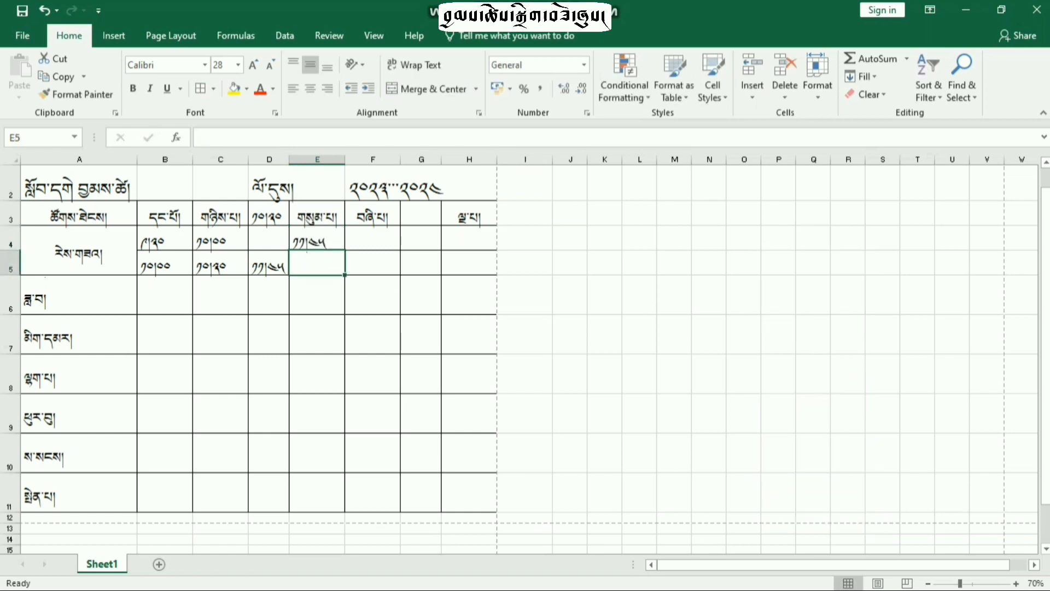
text(༡)
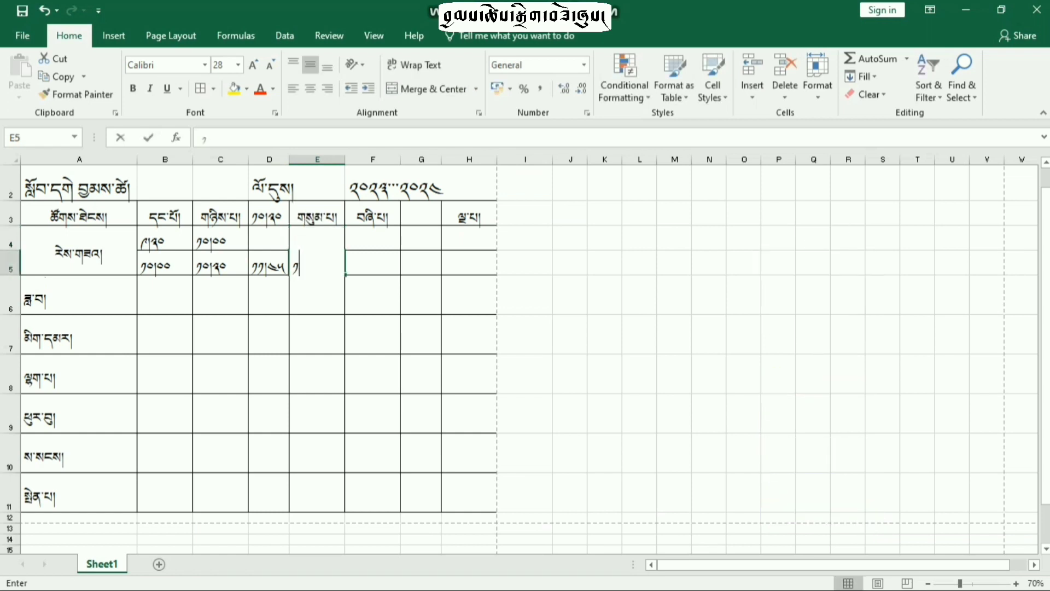
text(༢།༡༥)
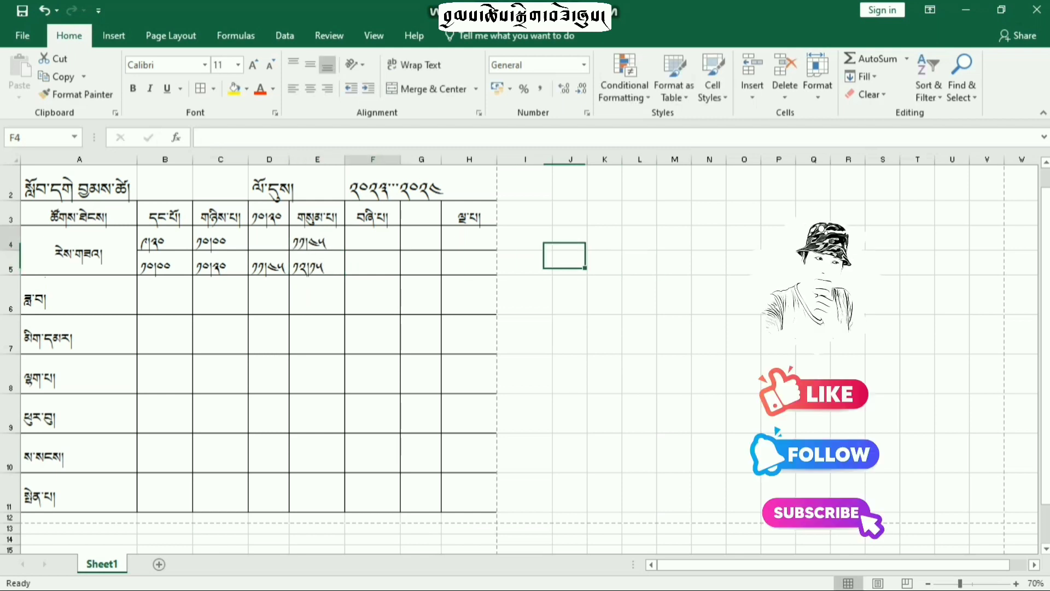
Step: Enter the fourth period's times, ༡༢།༡༥ in F4 and ༡༢།༤༥ in F5
click(372, 238)
text(༧༢།)
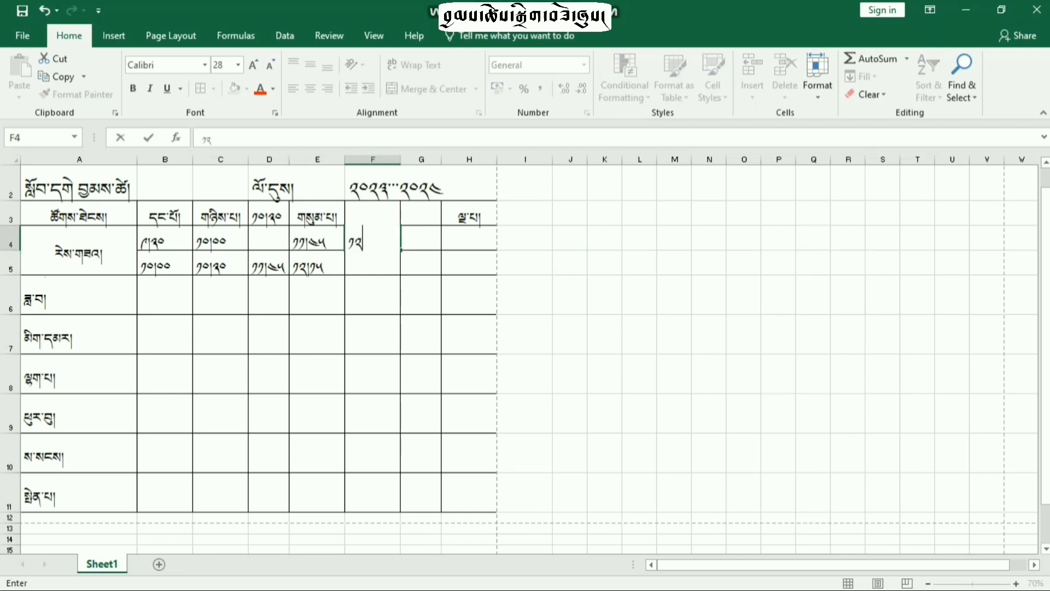
text(༥)
key(Return)
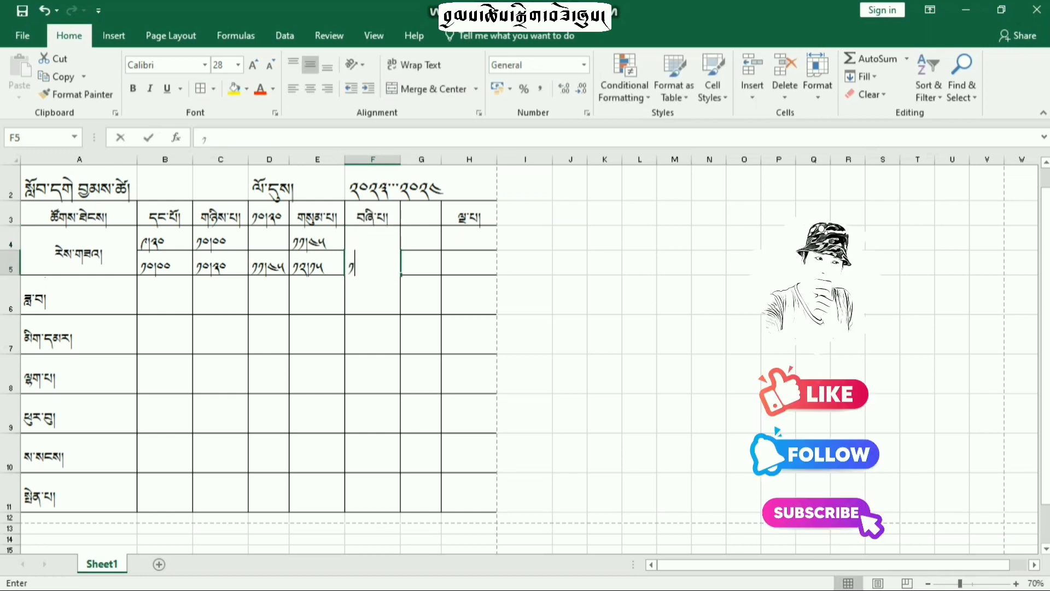
text(༧༢།༦༥)
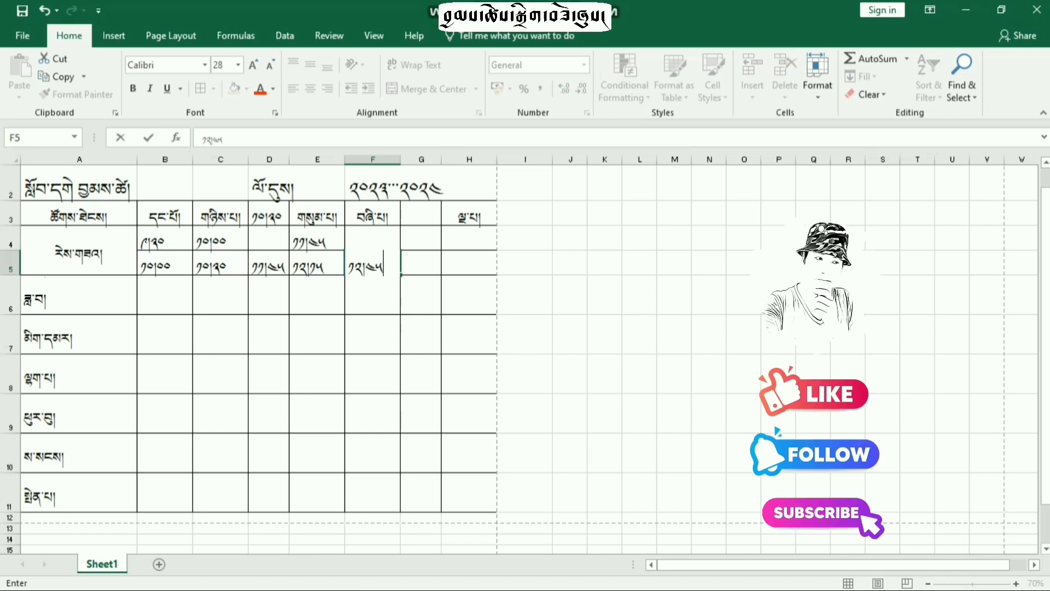
click(569, 295)
Step: Enter the fifth period's times, ༡།༠༠ in H4 and ༡།༣༠ in H5
click(468, 237)
text(༧)
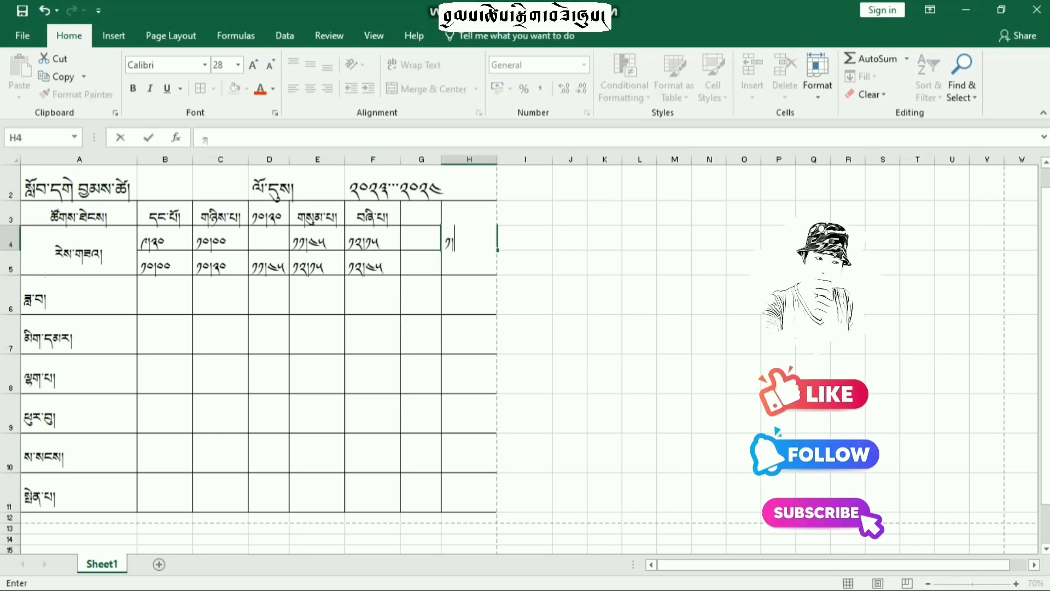
text(།༠༠)
key(Return)
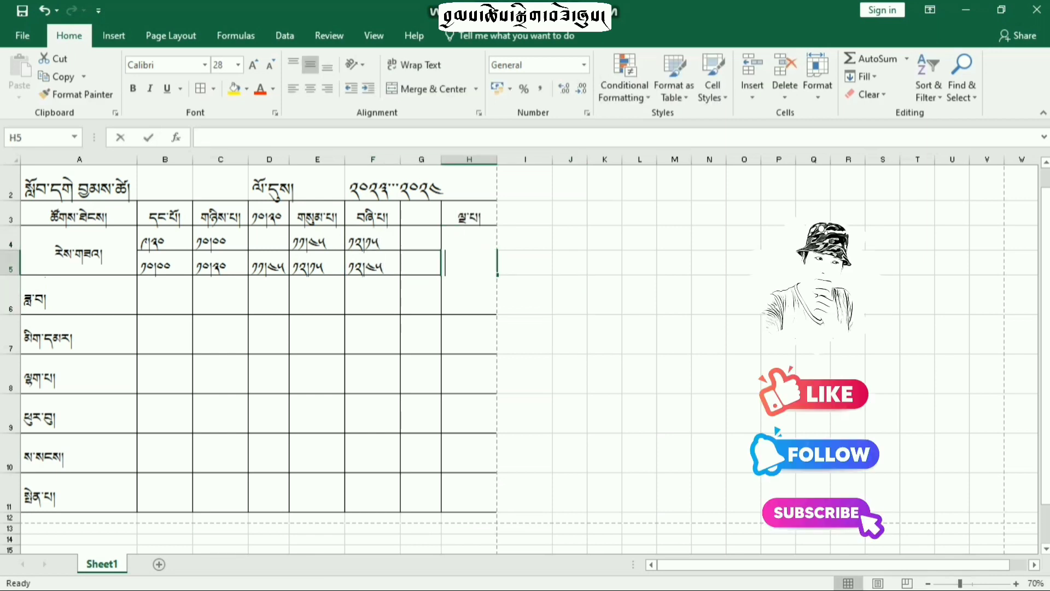
text(༧)
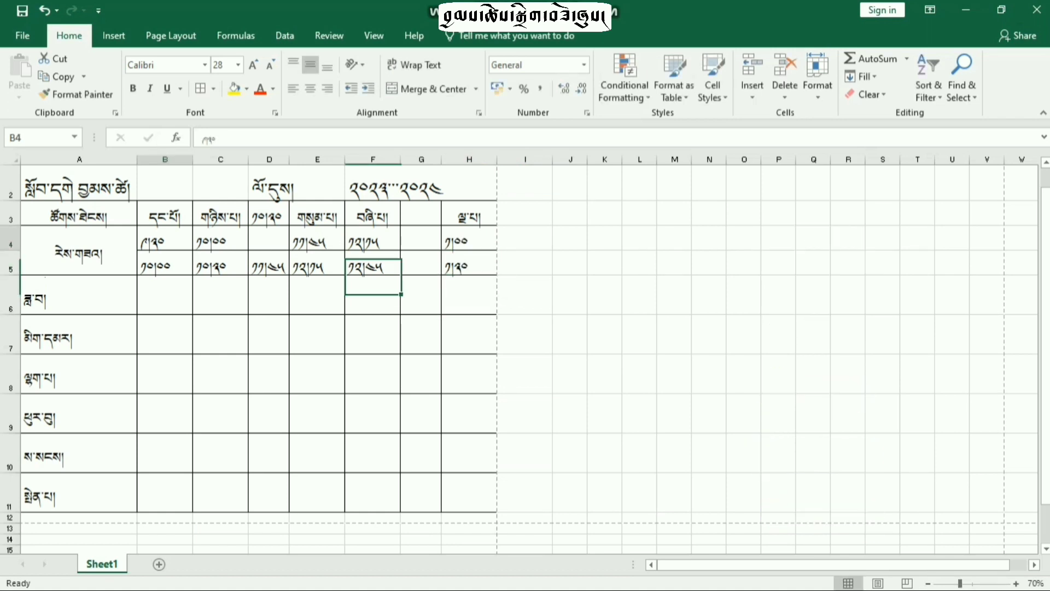
Step: Center the period times in B4:C5, E4:F5 and H4:H5 horizontally
drag(165, 241, 224, 265)
click(311, 88)
drag(317, 241, 372, 265)
click(310, 89)
click(469, 242)
drag(469, 242, 469, 265)
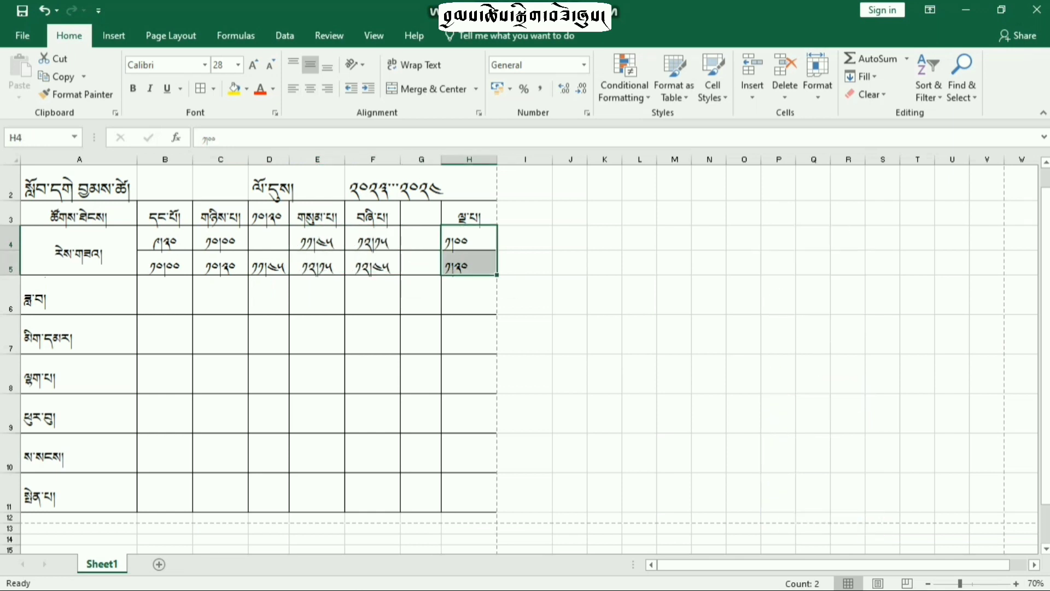
click(310, 89)
click(673, 334)
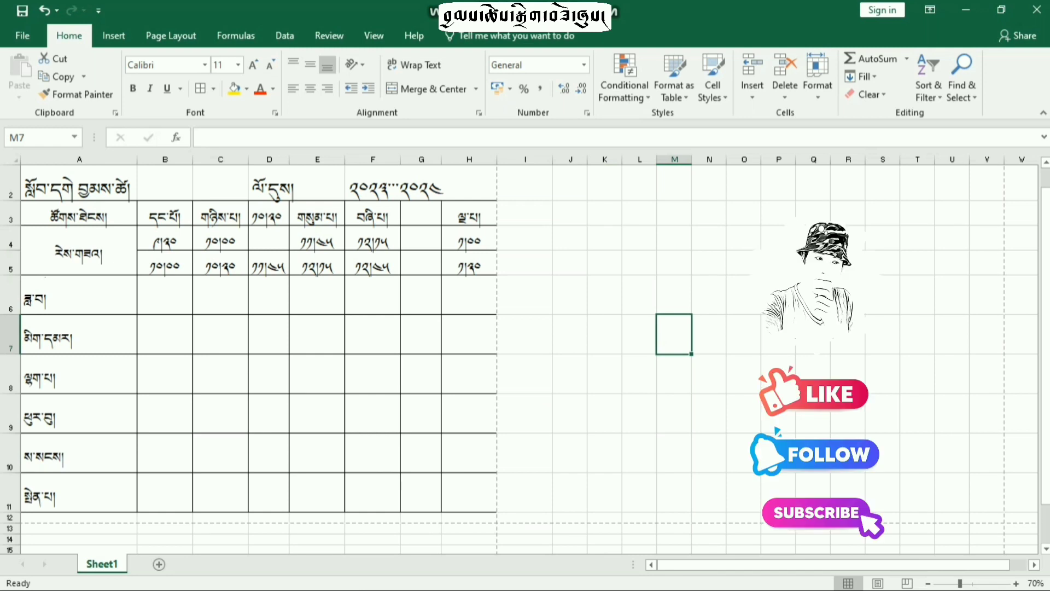
Step: Cut the time out of D5 and add ༡༡།༤༥ after ༡༠།༣༠ in D3, separated by spaces
double_click(277, 264)
drag(251, 266, 288, 267)
right_click(271, 263)
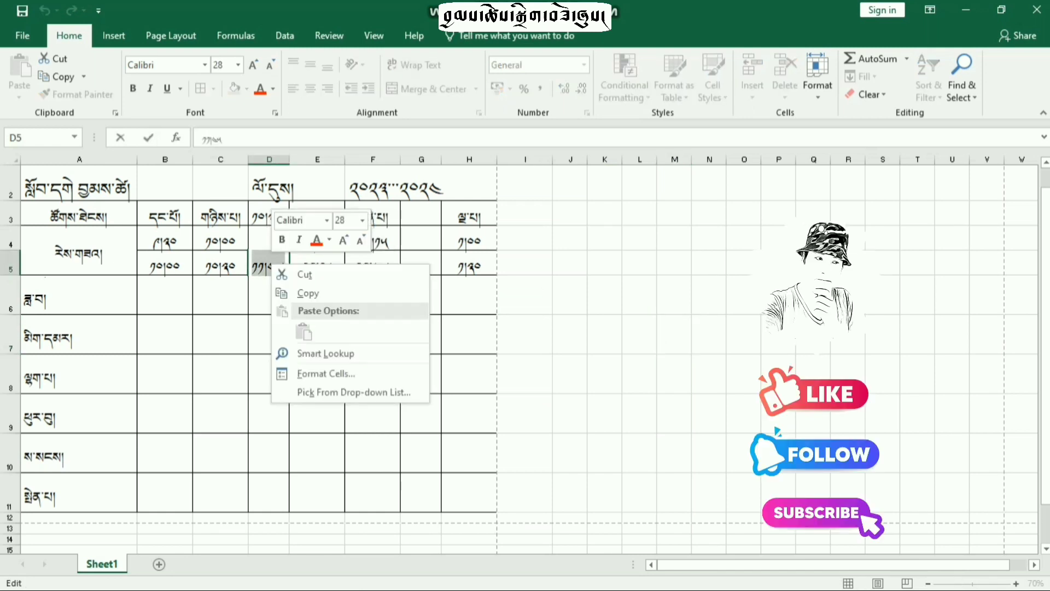
click(304, 274)
click(268, 217)
click(221, 138)
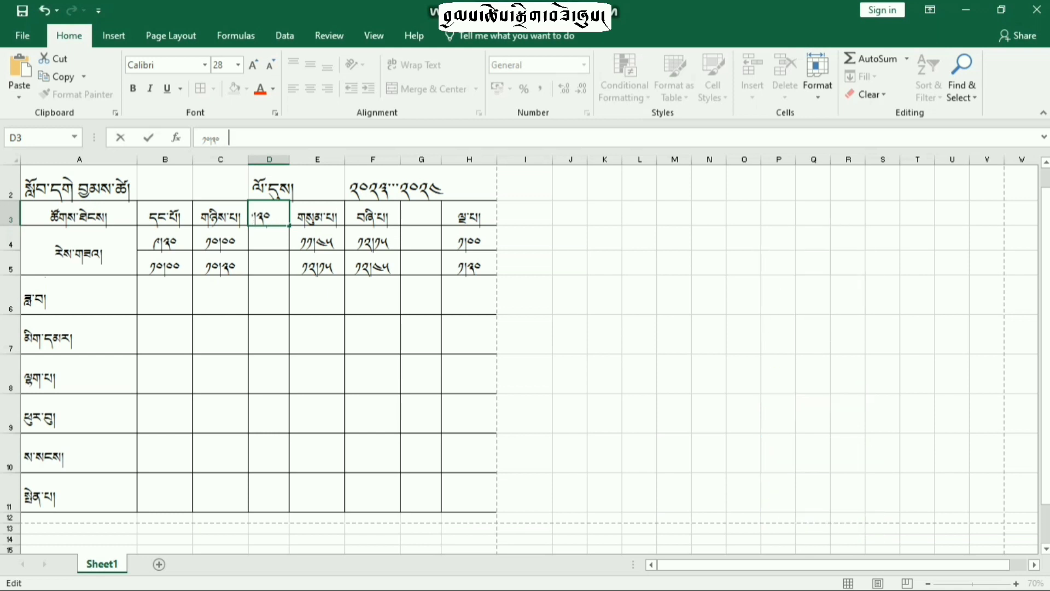
text(༡༡།༥)
click(317, 241)
Step: Rotate the text in D3:D5 upward and merge and center the three cells
drag(268, 214, 268, 264)
click(355, 64)
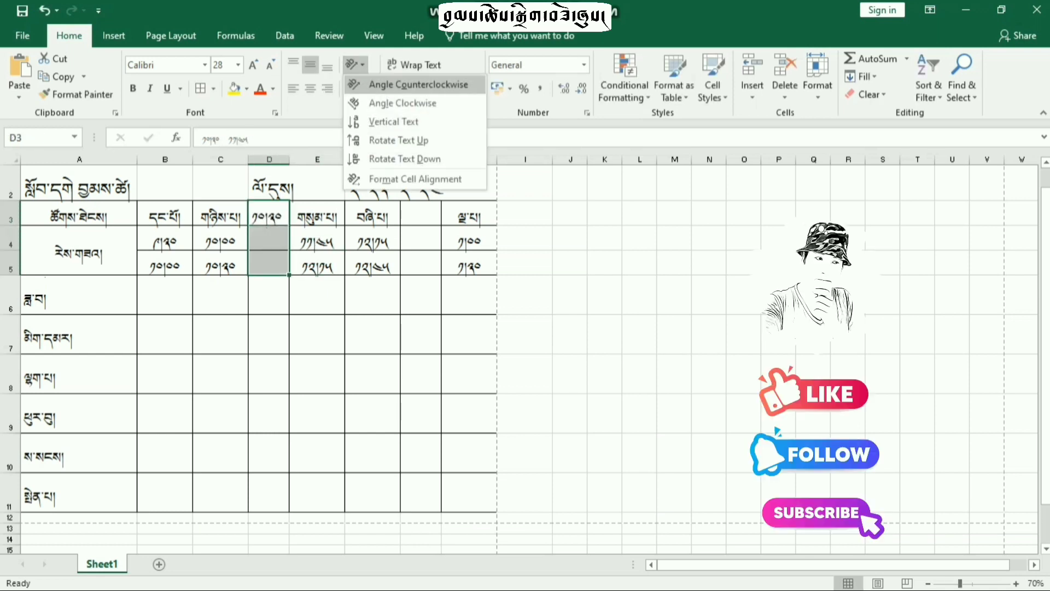
click(399, 139)
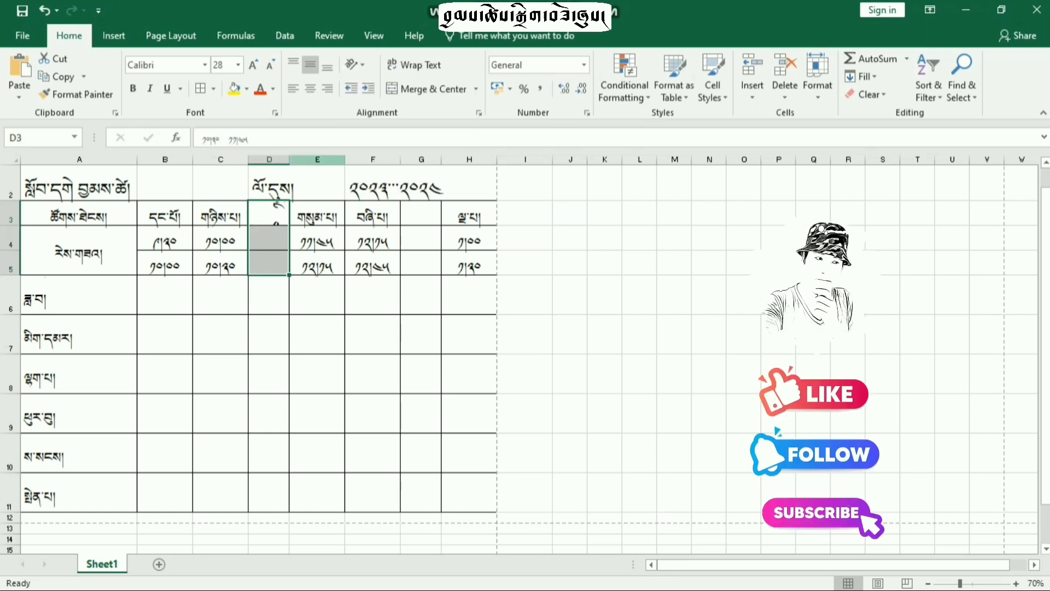
click(426, 89)
Step: Reduce the merged D3 break times to font size 22 and align them to the bottom of the cell
click(270, 65)
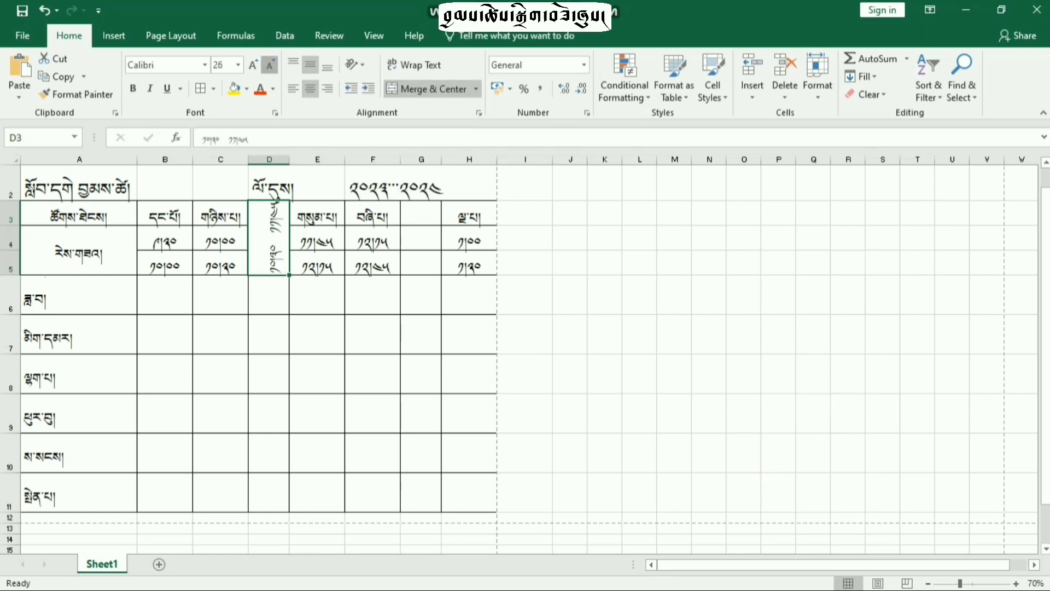
click(270, 65)
click(270, 64)
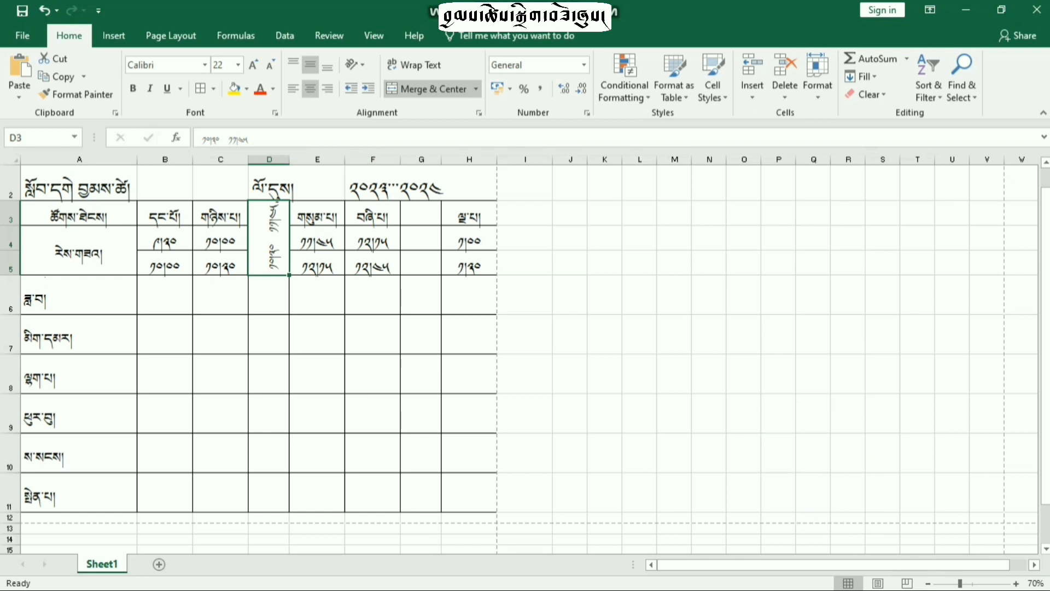
click(293, 64)
click(327, 65)
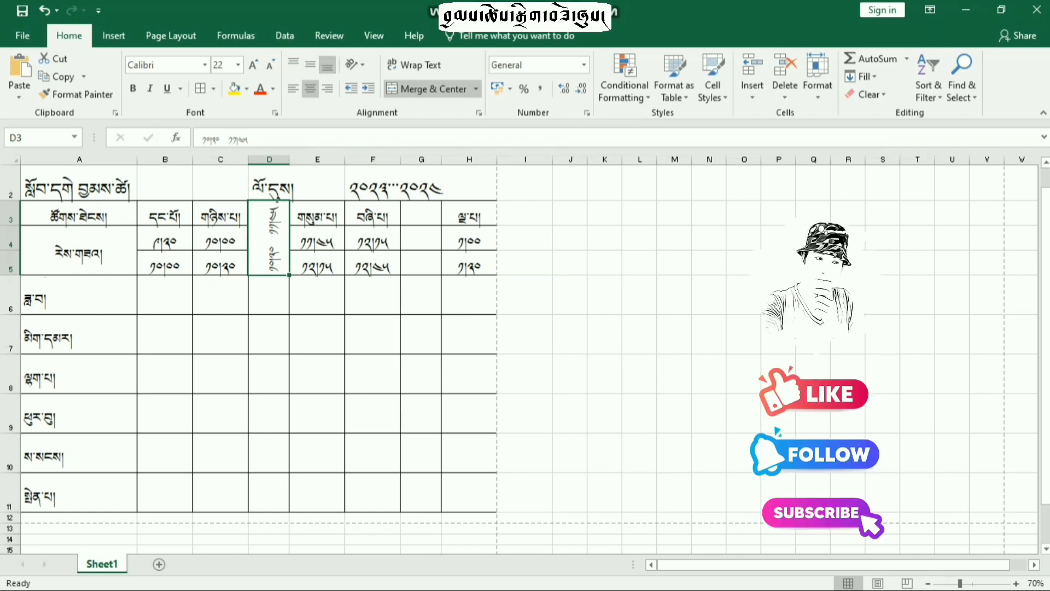
Step: Enter the second break's times ༡༢།༤༥ ༡།༠༠ in G3 and merge and center G3:G5 with the text rotated up
click(421, 213)
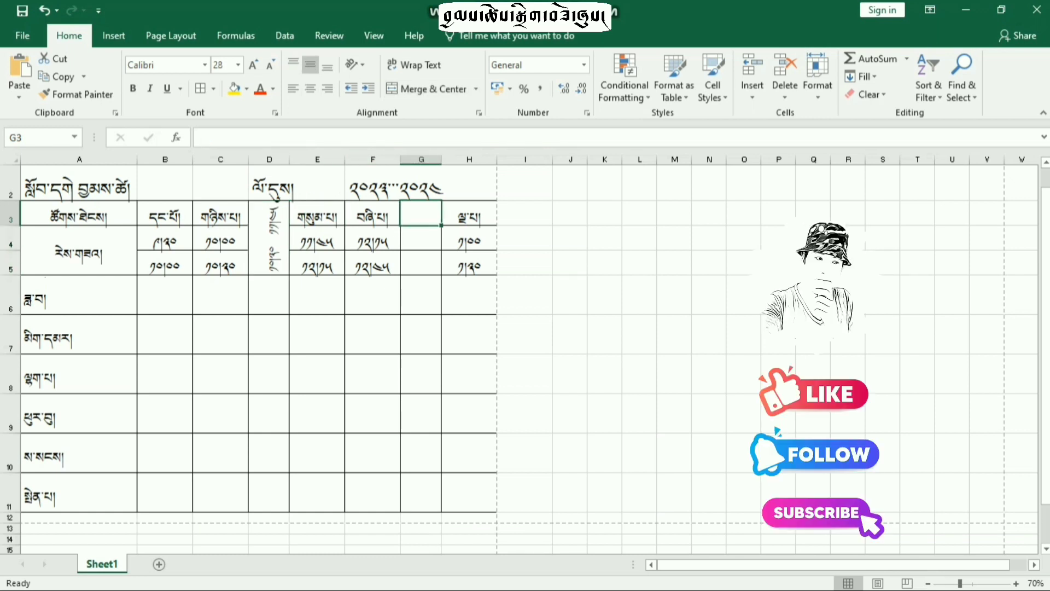
text(༡༢།༤༥ ༡༠༠)
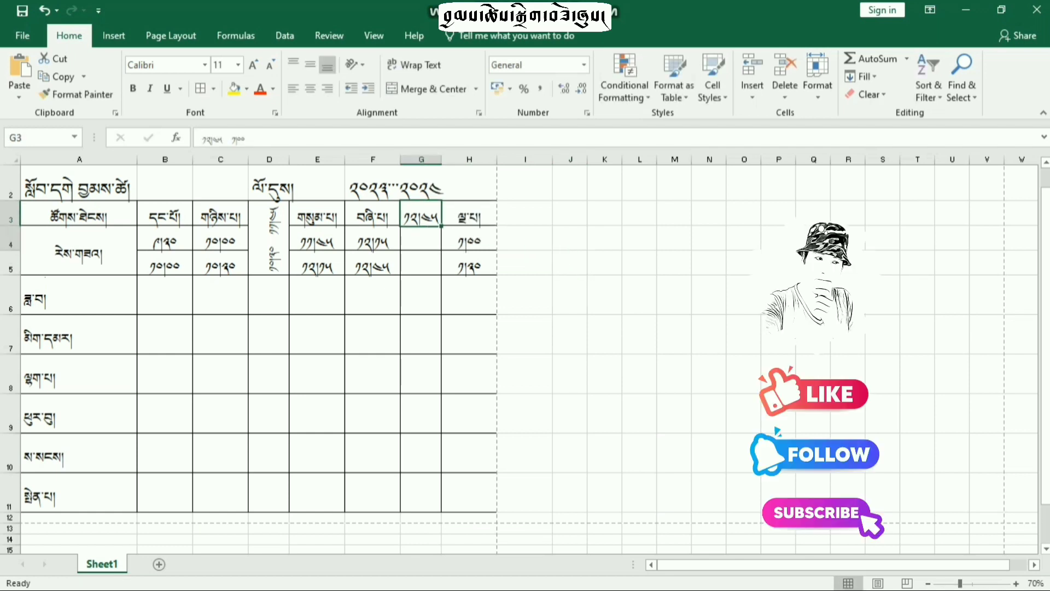
drag(421, 217, 421, 262)
click(351, 64)
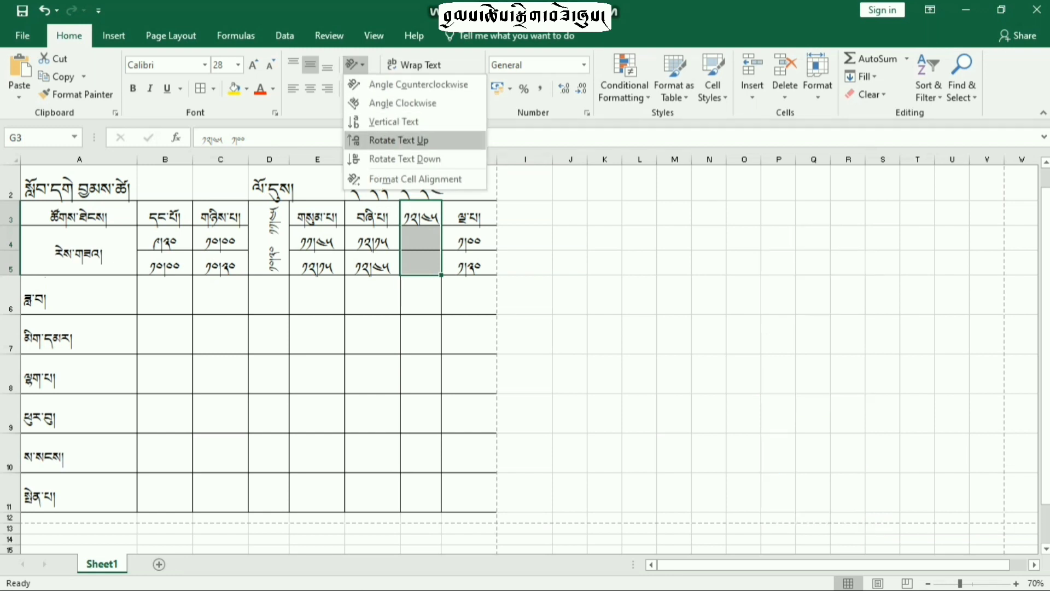
click(386, 138)
click(427, 89)
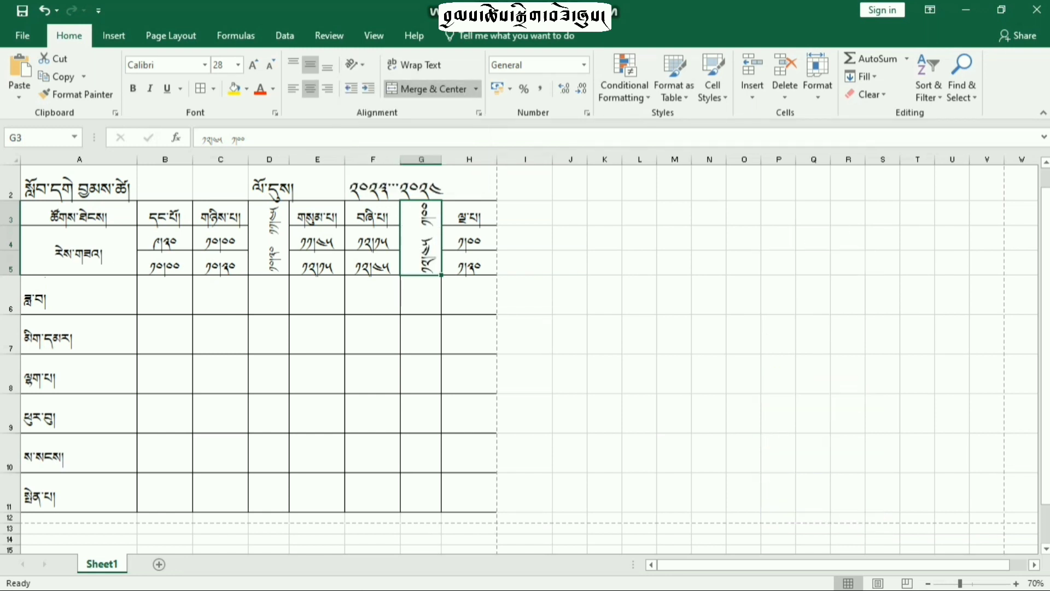
Step: Reduce the merged G3 break times to font size 22, matching the break times in D3
click(270, 64)
click(271, 64)
click(269, 238)
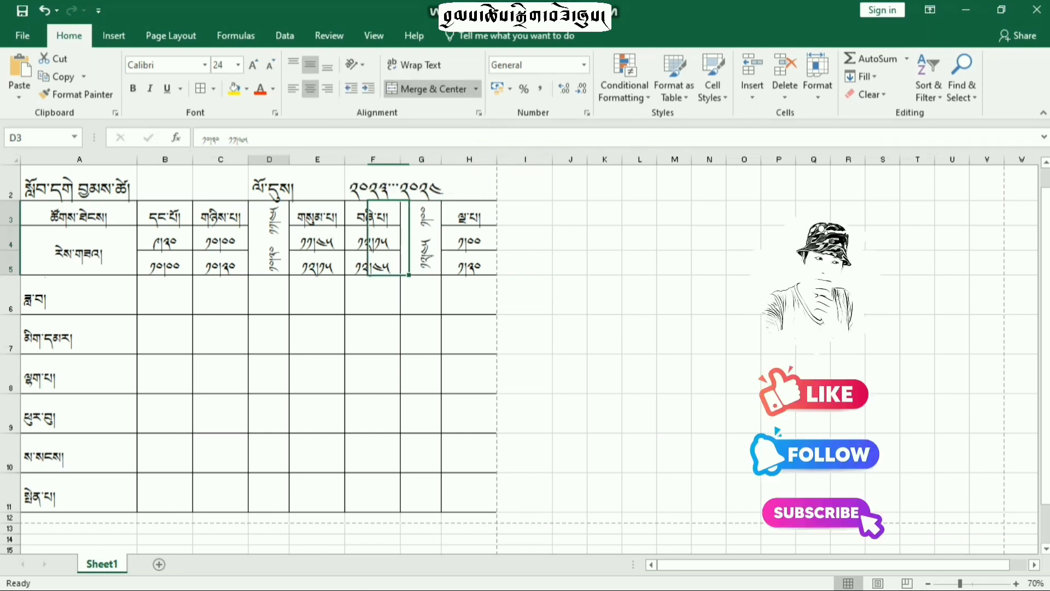
click(271, 64)
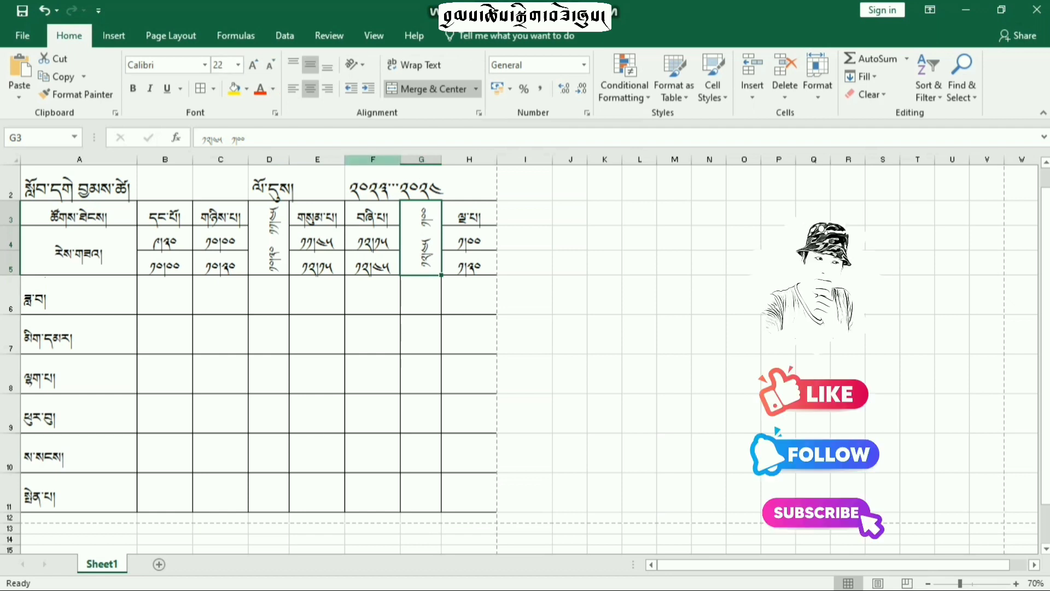
click(570, 294)
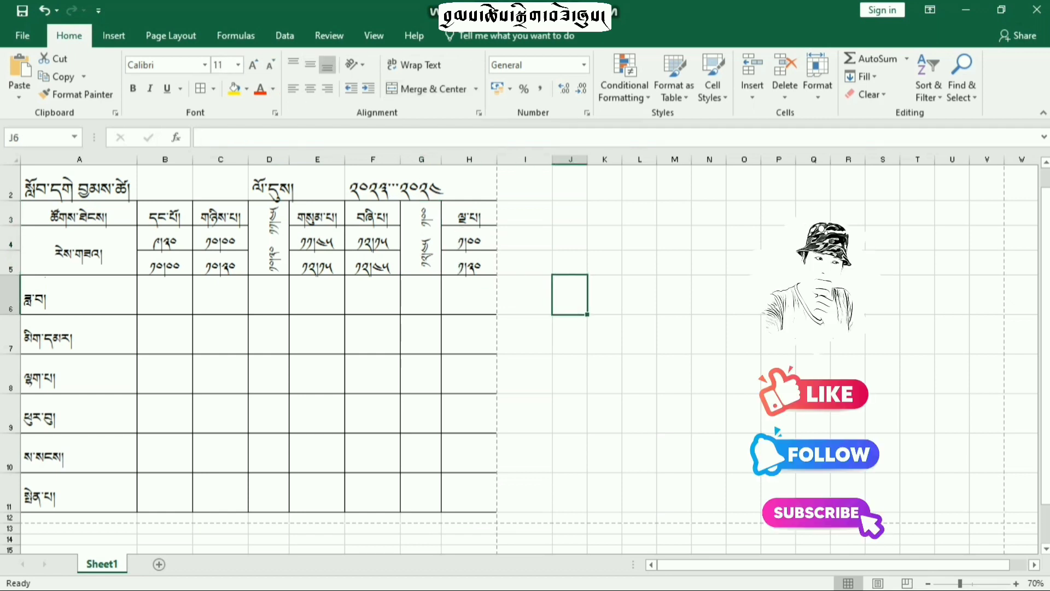
Step: In the ཟླ་བ། row, enter the subjects བོད་ཡིག in B6, ཨང་རྩིས། in C6 and དབྱིན་ཇི། in E6
click(165, 295)
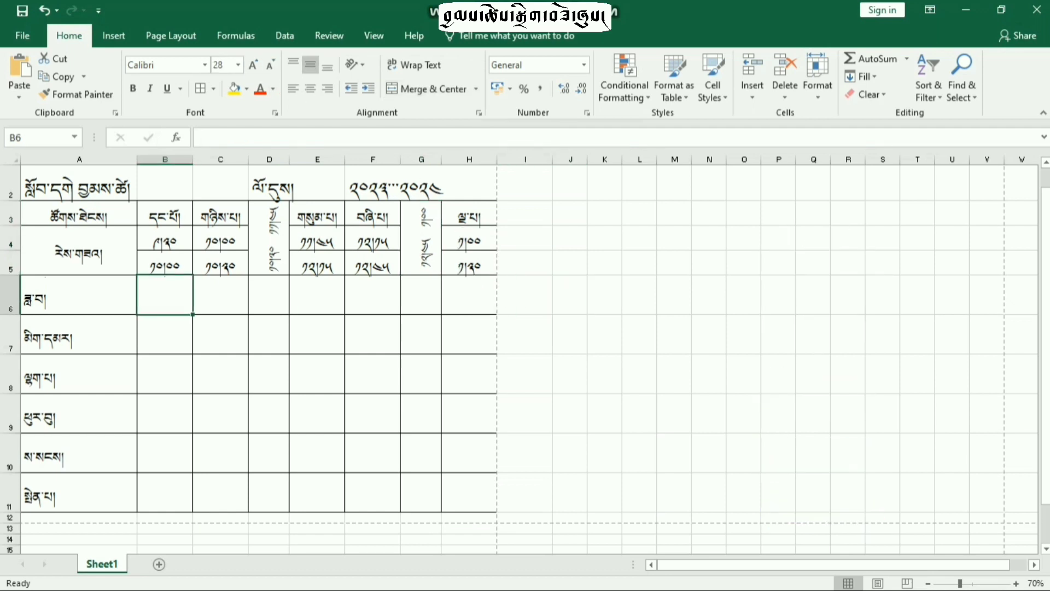
text(བོ)
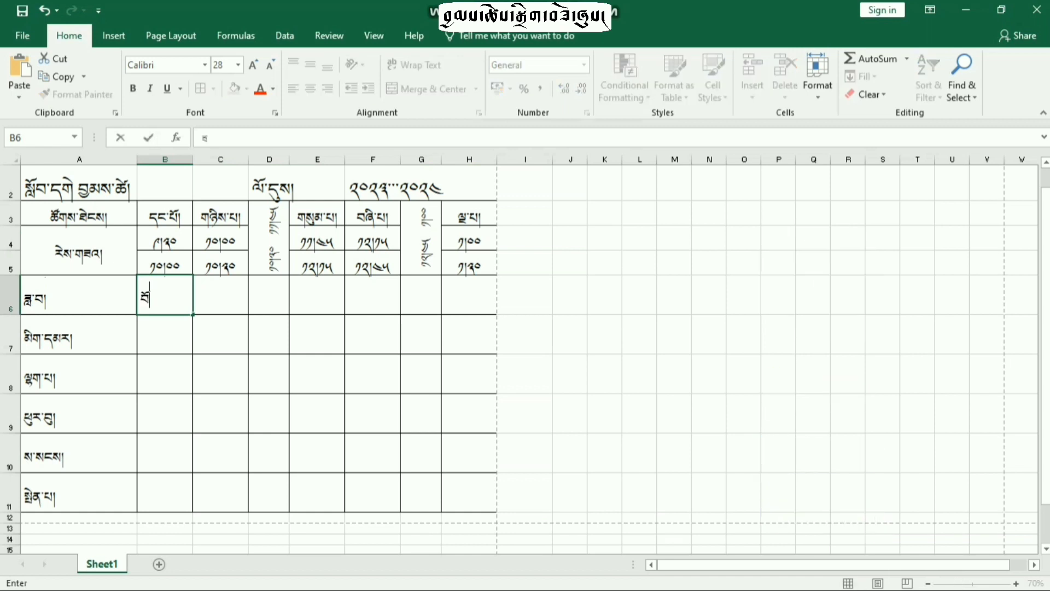
text(ད་ཡིག)
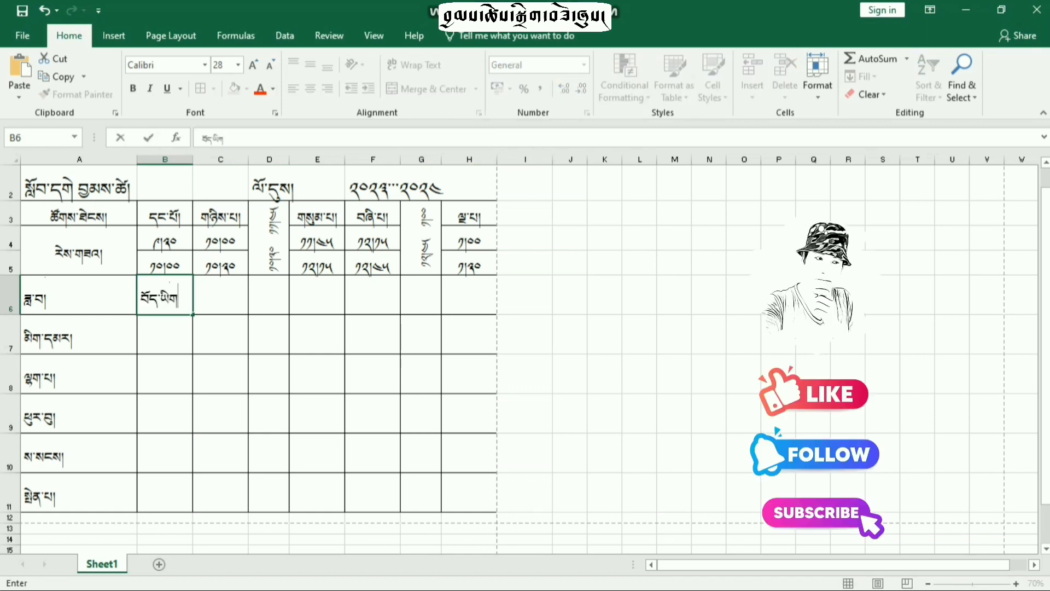
key(Return)
click(221, 294)
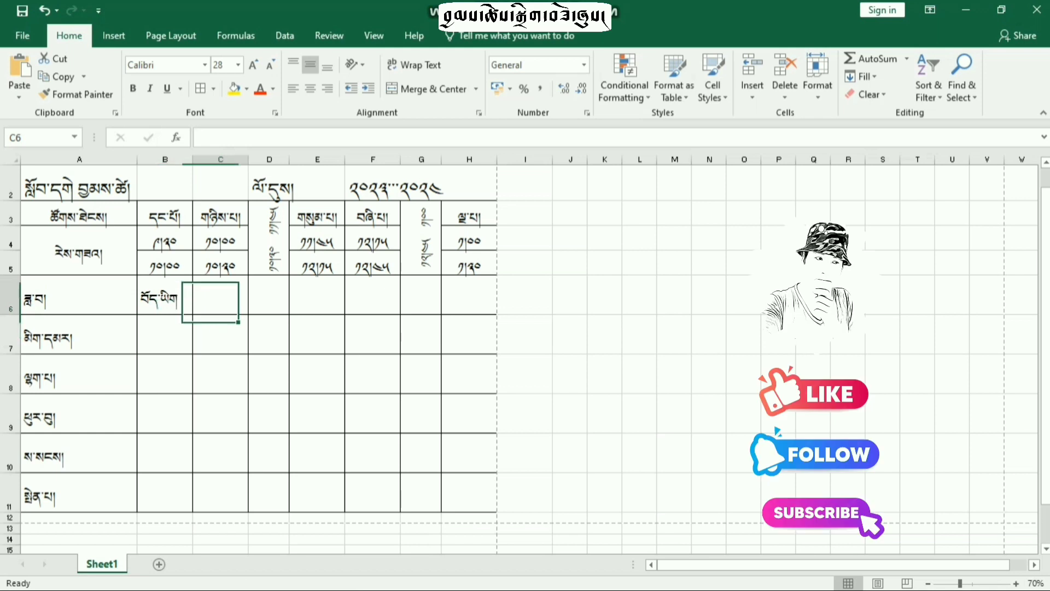
text(ཨང་)
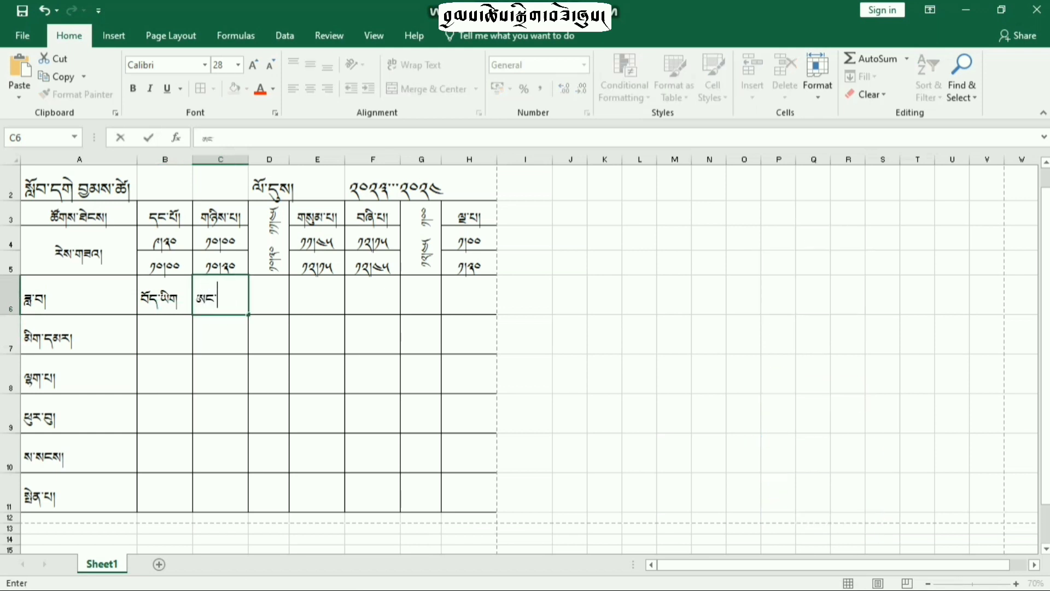
text(རྩིས)
key(Right)
key(Right)
text(དབྱིན་ཧི)
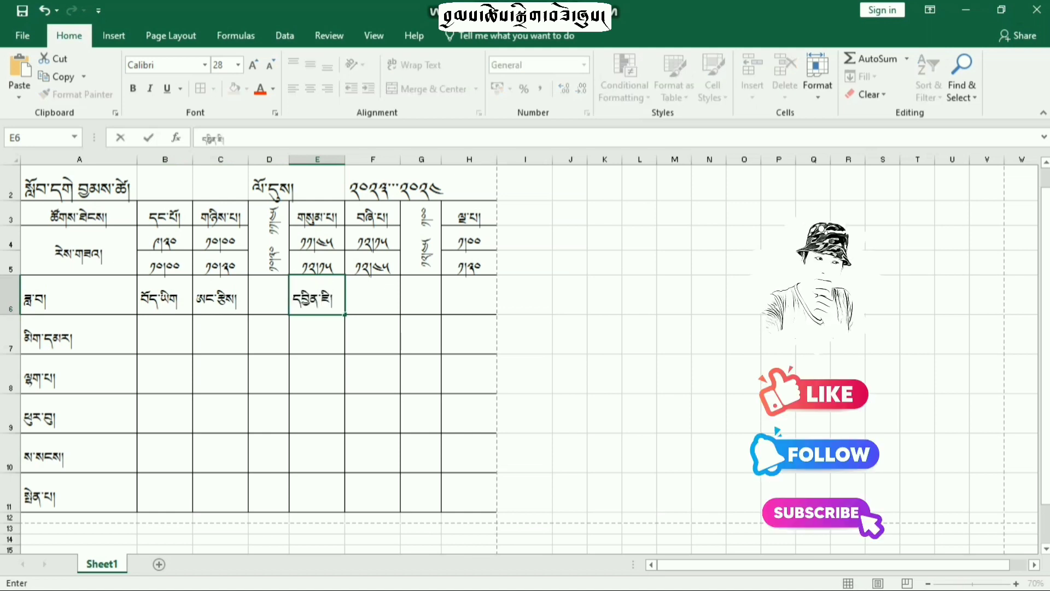
Step: Enter the subject ལུས་སྦྱོང་། for the fourth period in F6, correcting the spelling of its second syllable
key(Right)
text(ལ)
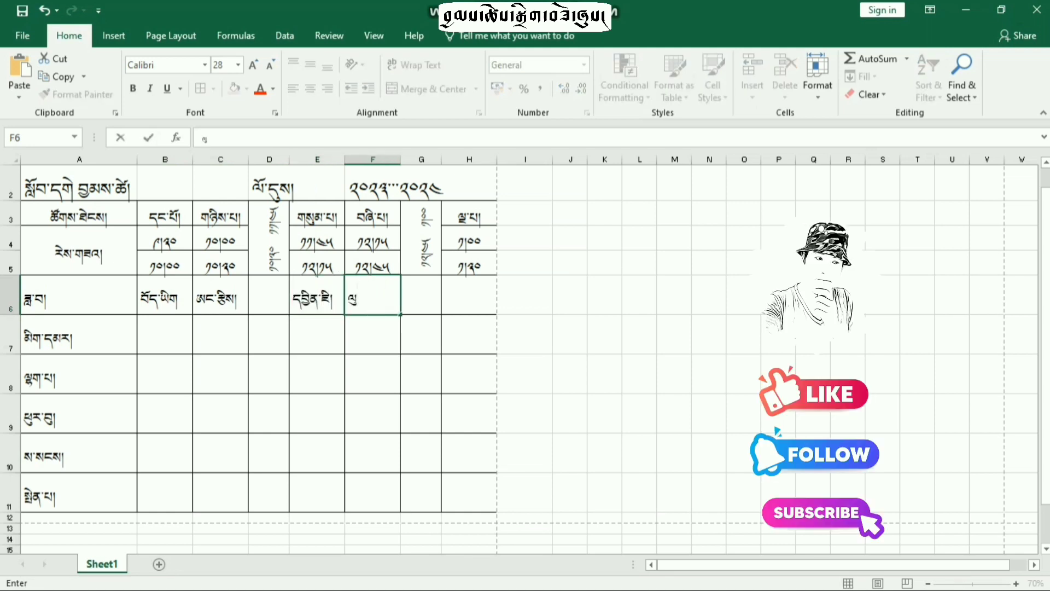
text(ུས་སྦྱོ)
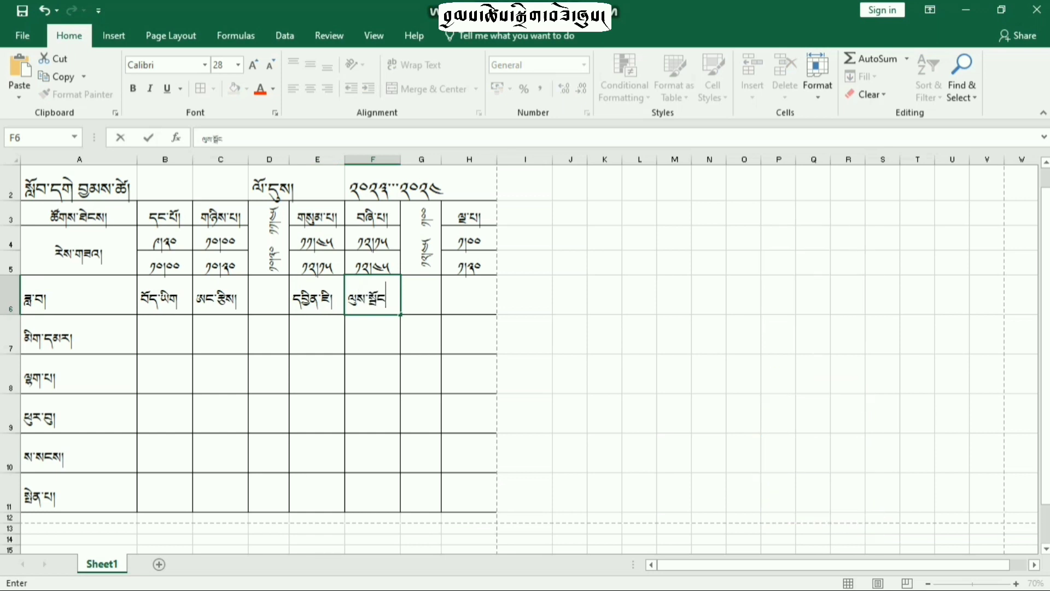
text(ང།)
key(BackSpace)
key(BackSpace)
key(BackSpace)
key(BackSpace)
key(BackSpace)
text(སྦྱོང་།)
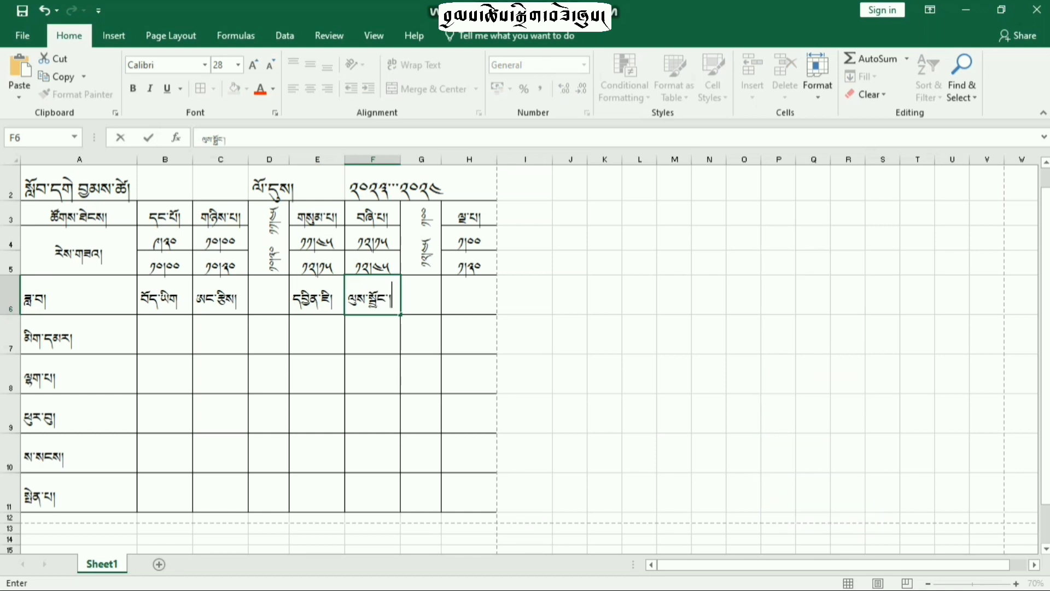
key(Tab)
Step: Enter the subject ཚན་རིག for the fifth period in H6
key(Tab)
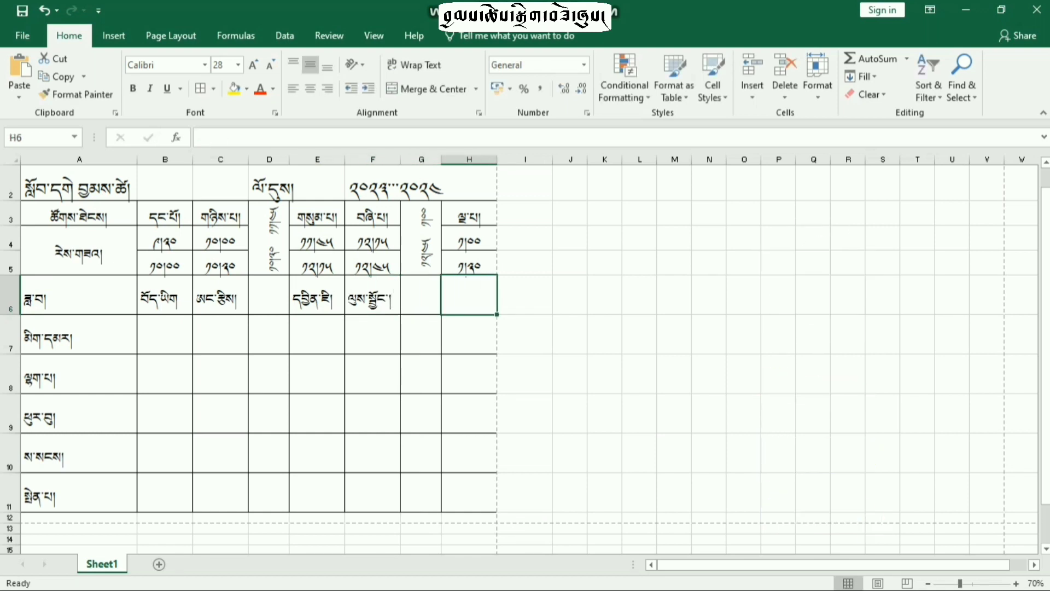
key(F2)
text(ཚ)
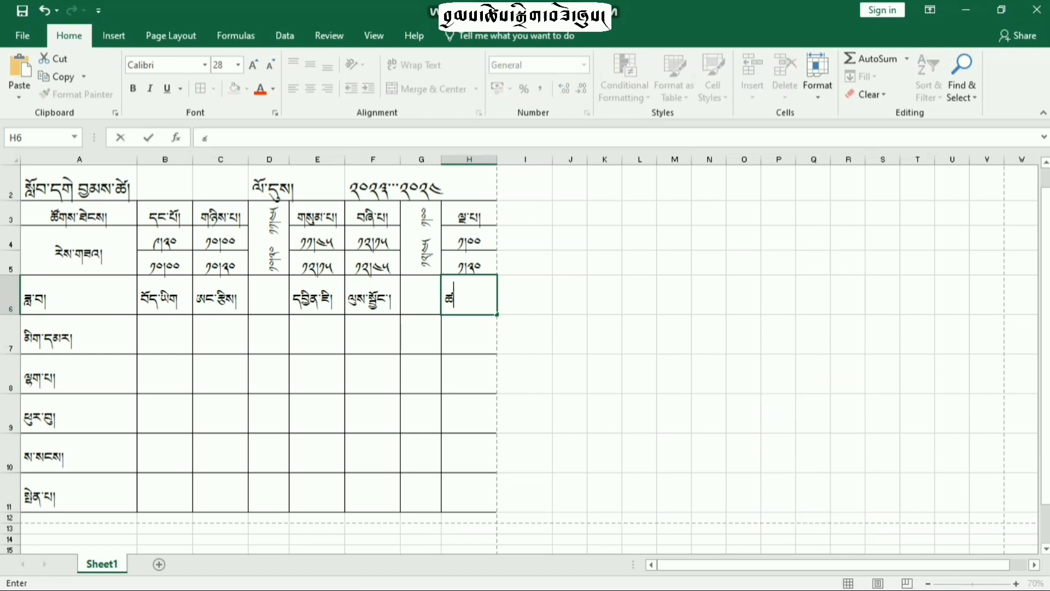
text(ན་རིག)
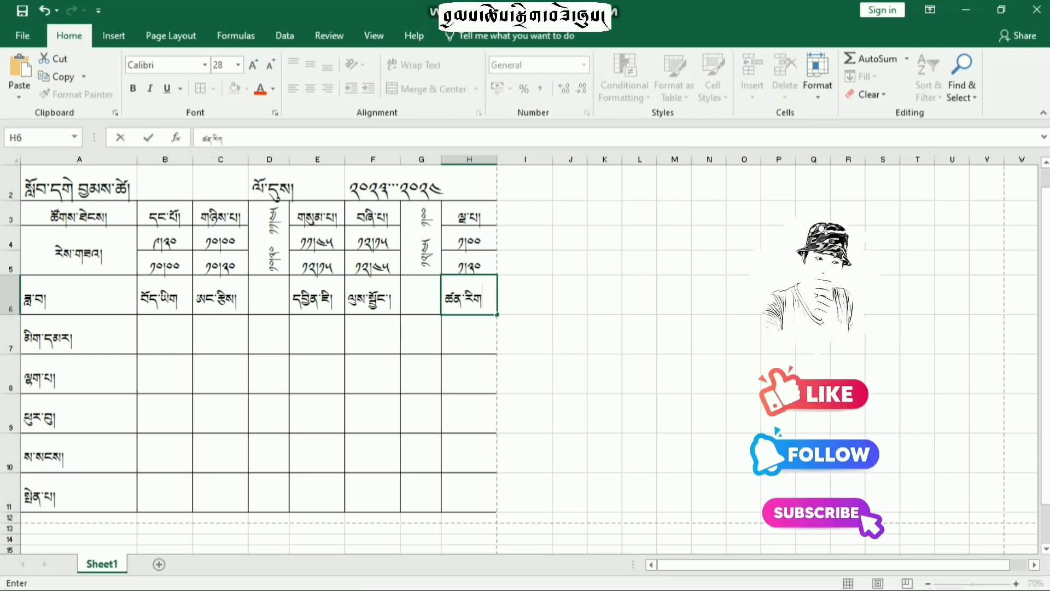
click(525, 374)
Step: Copy the subject བོད་ཡིག from B6 into B8, F8, C10, H10, B11, C11 and F11
click(165, 294)
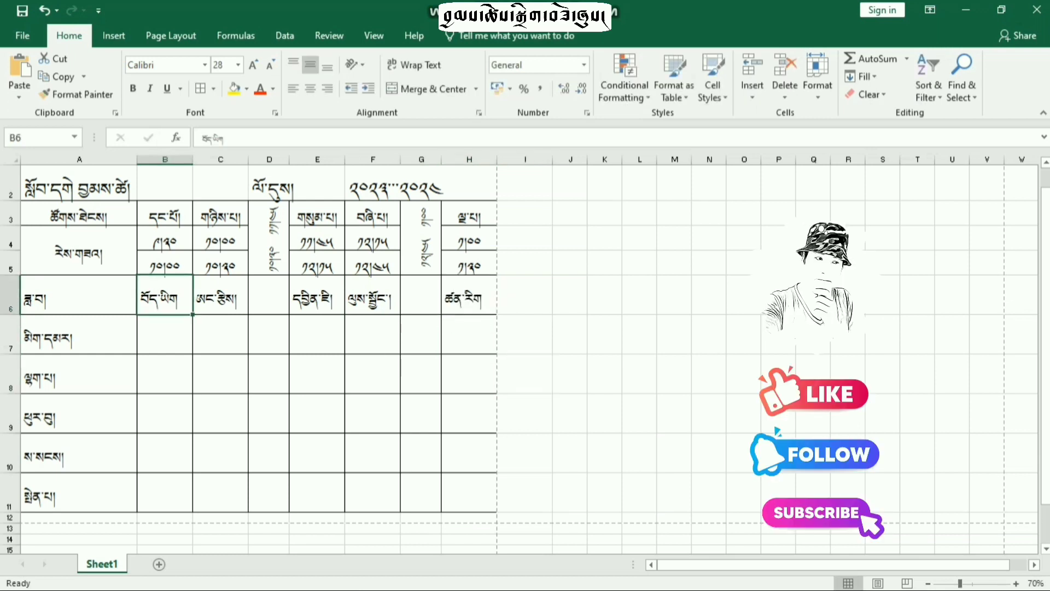
key(ctrl+c)
click(164, 373)
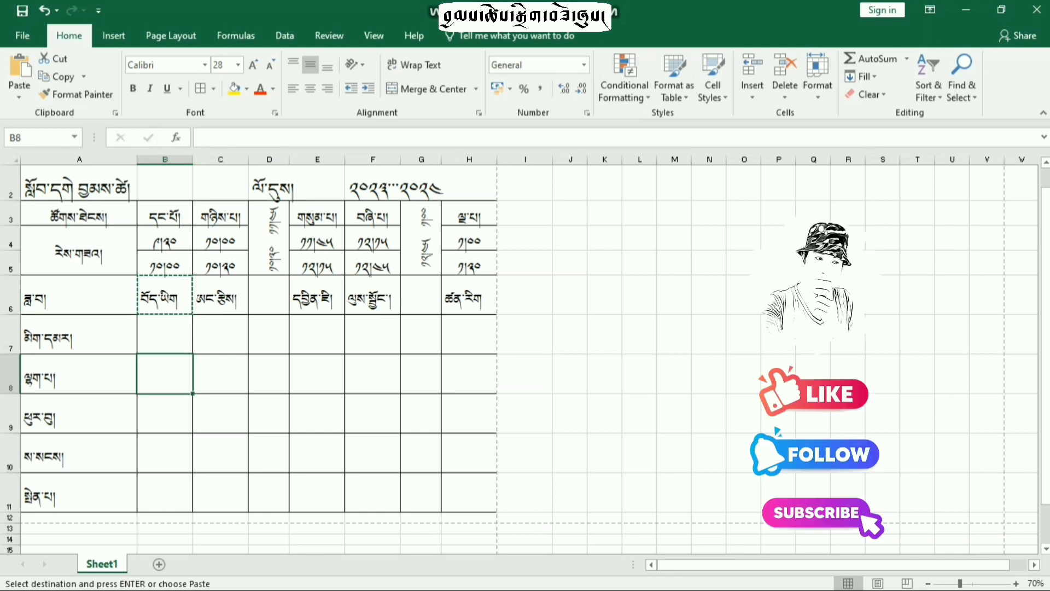
ctrl+click(221, 453)
ctrl+click(372, 373)
ctrl+click(469, 453)
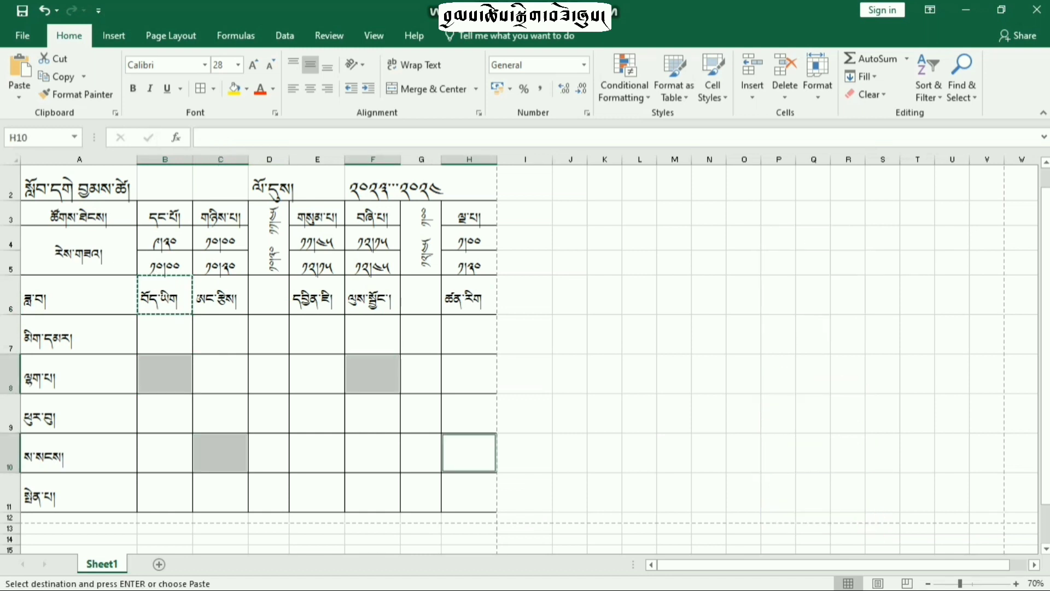
ctrl+click(372, 492)
ctrl+click(373, 492)
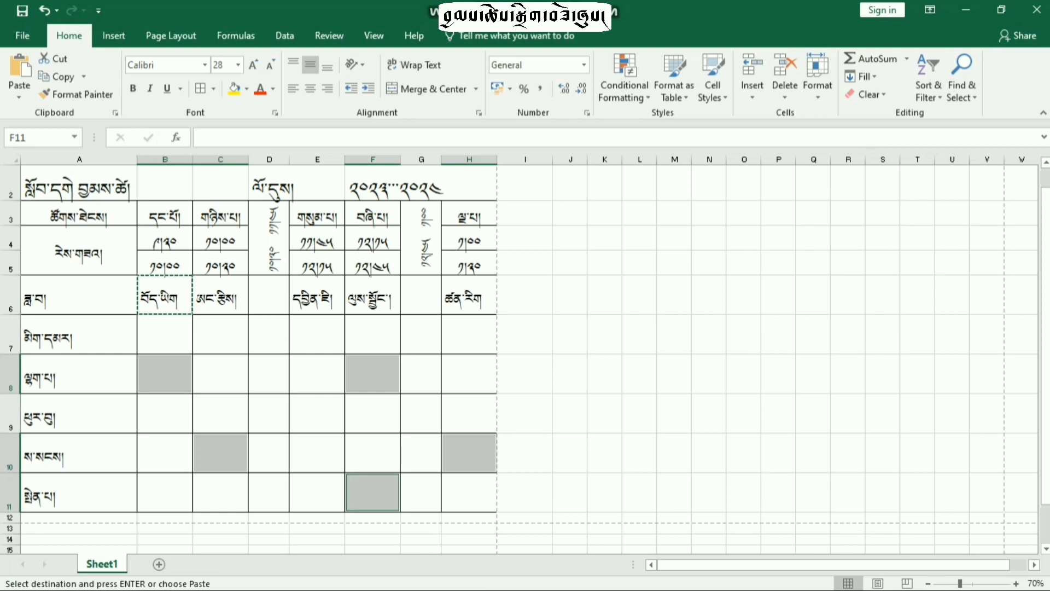
ctrl+click(373, 492)
ctrl+click(221, 492)
ctrl+click(164, 493)
ctrl+click(221, 492)
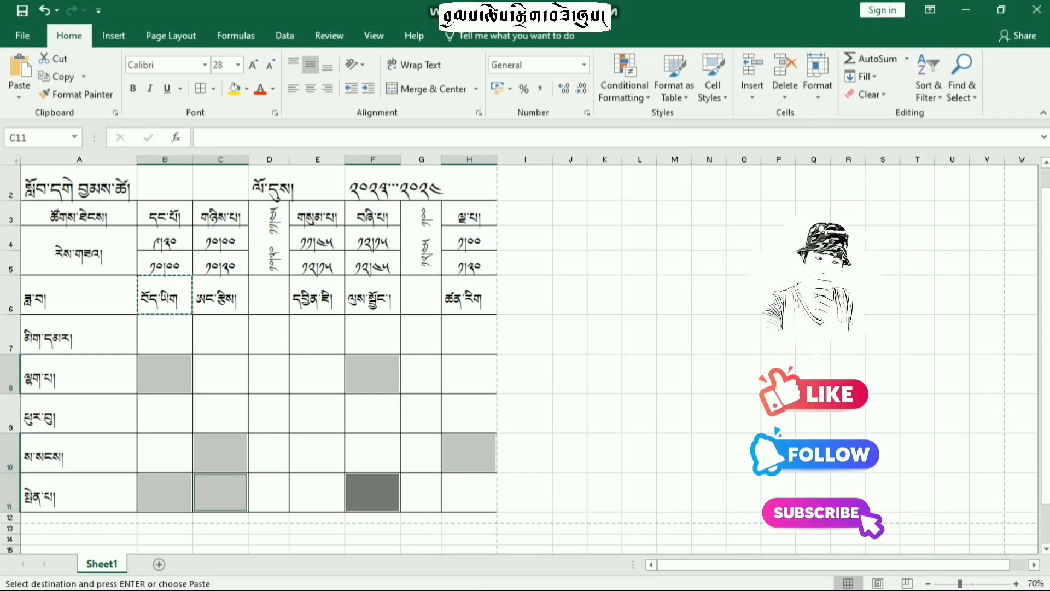
ctrl+click(221, 492)
key(ctrl+v)
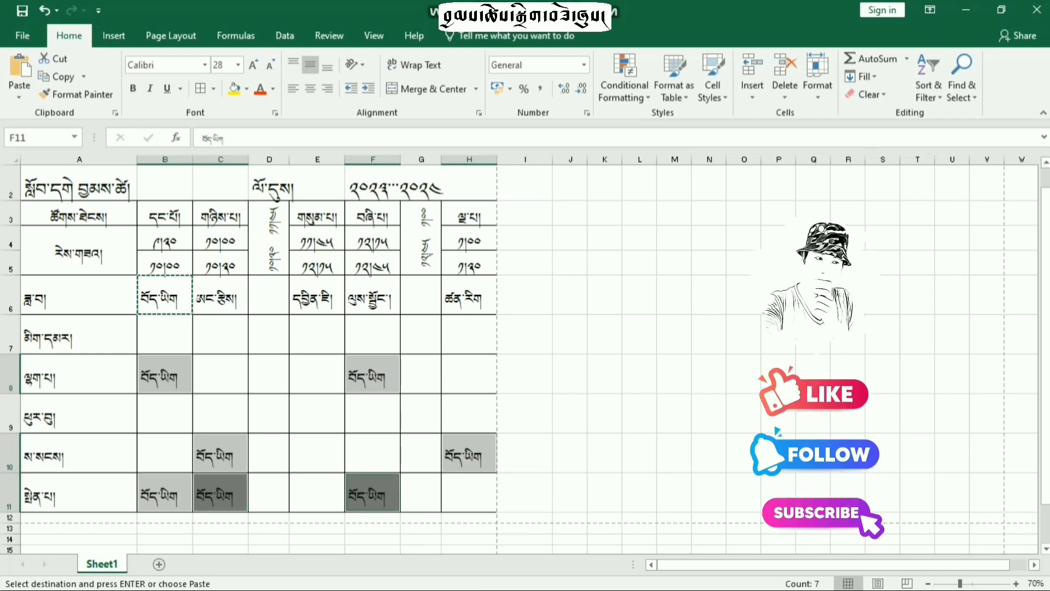
Step: Copy the subject དབྱིན་ཇི། from E6 into B7, H7, B9, E9 and H9
click(317, 295)
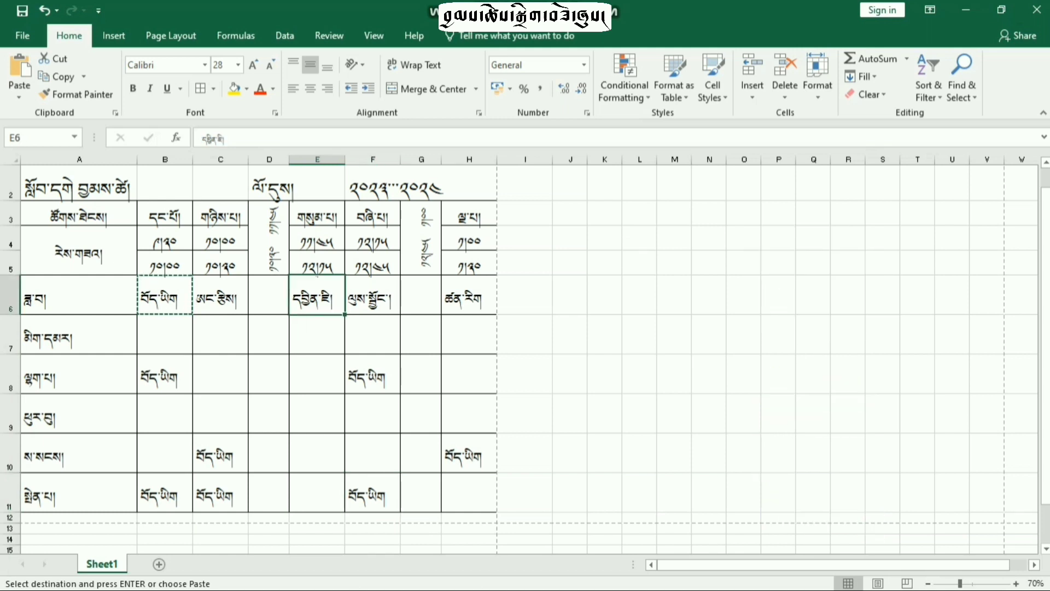
key(ctrl+c)
ctrl+click(165, 334)
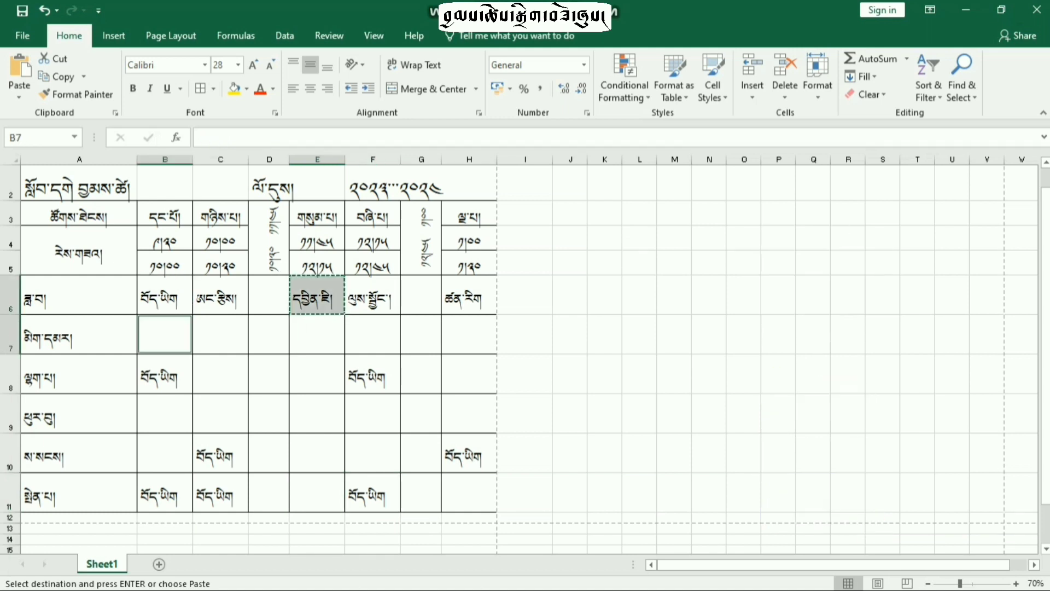
ctrl+click(164, 413)
ctrl+click(317, 412)
ctrl+click(469, 412)
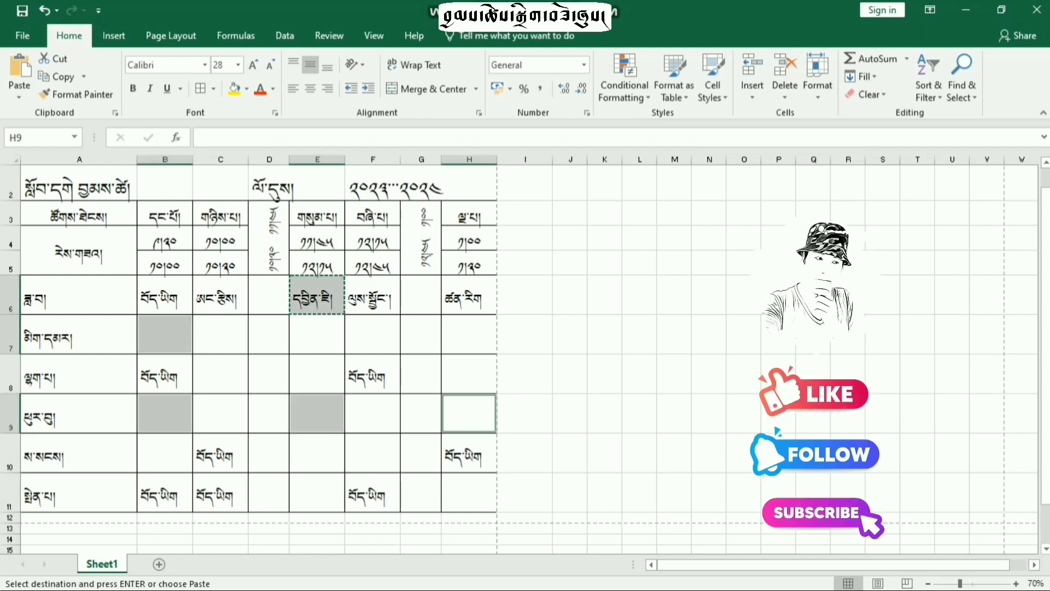
ctrl+click(469, 334)
key(ctrl+v)
Step: Copy the subject ཚན་རིག from H6 into C7, E7, C9 and F10
click(469, 295)
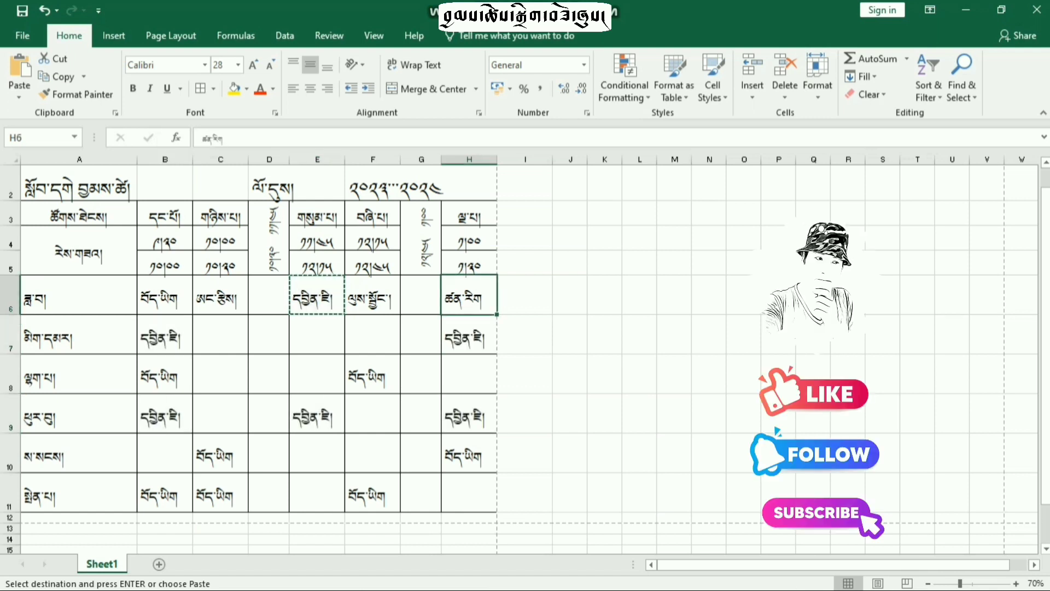
key(ctrl+c)
ctrl+click(317, 334)
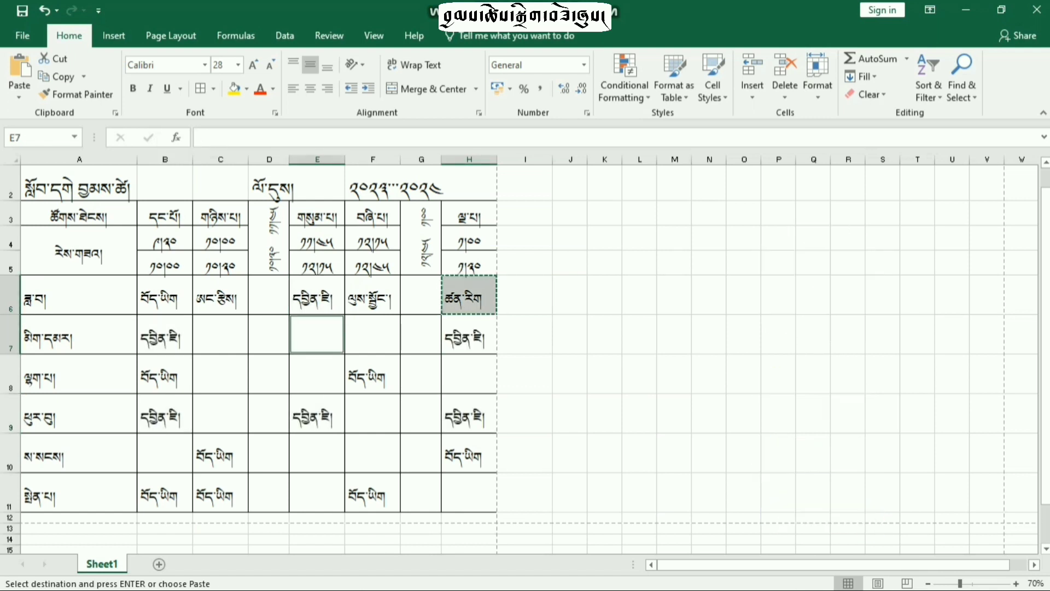
ctrl+click(221, 413)
ctrl+click(372, 453)
ctrl+click(221, 334)
key(ctrl+v)
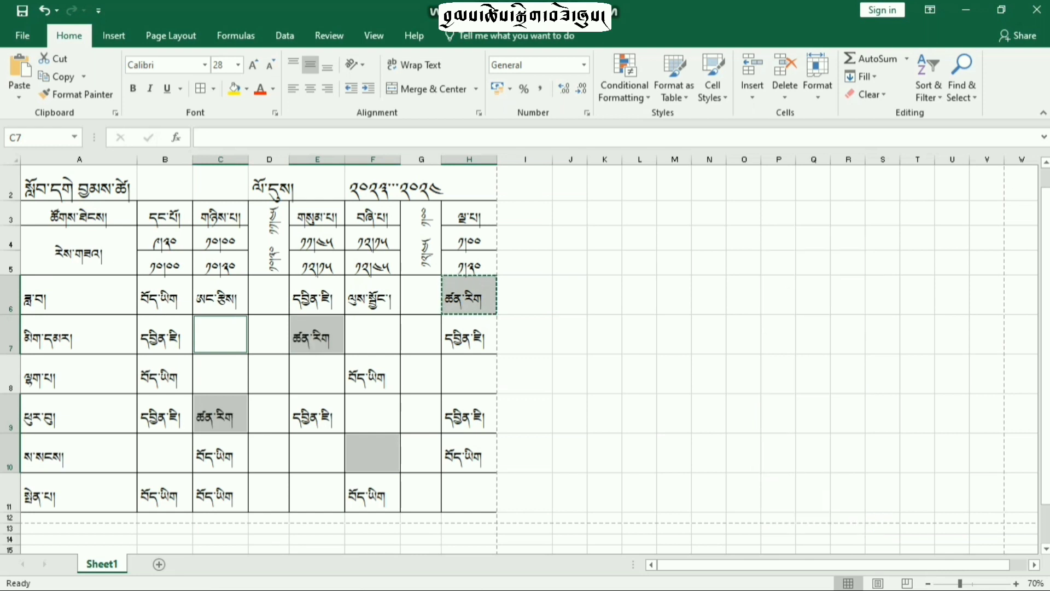
click(604, 374)
click(570, 412)
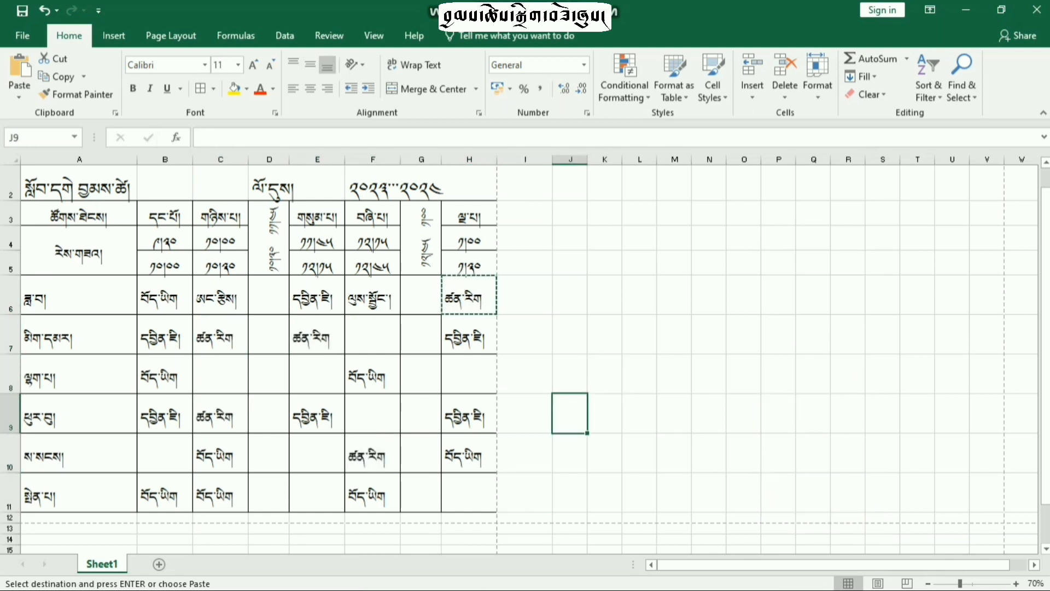
Step: Enter the break label གསོལ་ཇའི་བར་སེང་། in D6 and merge and center D6:D11
drag(79, 213, 221, 262)
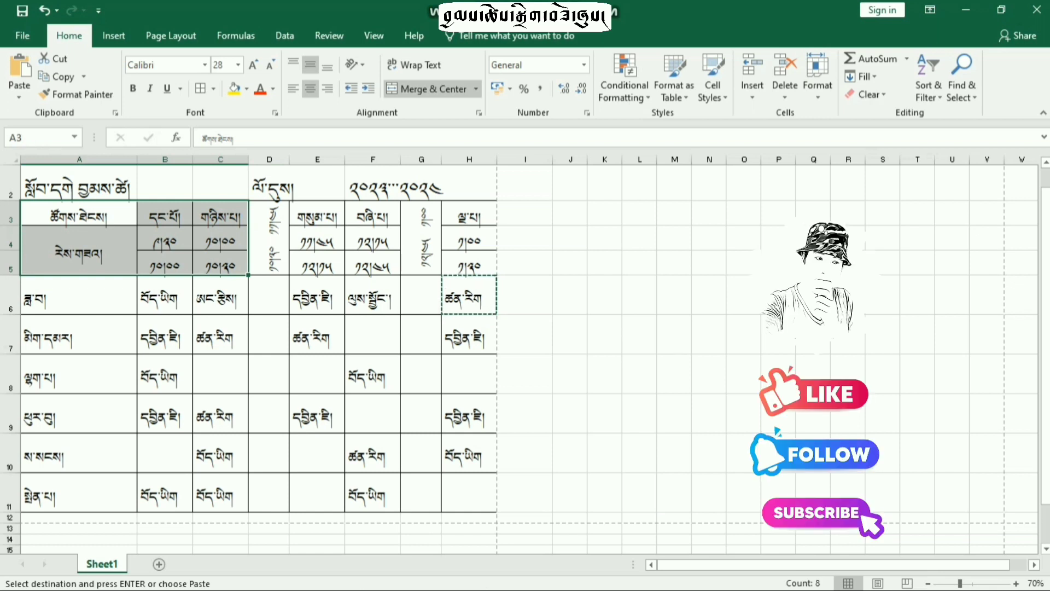
click(268, 295)
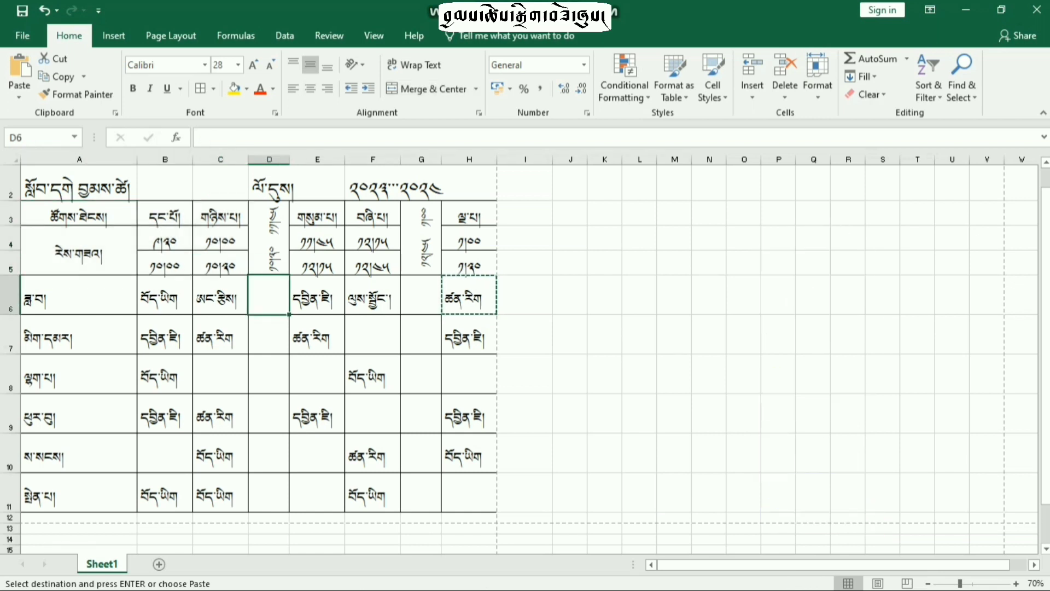
text(གསོ)
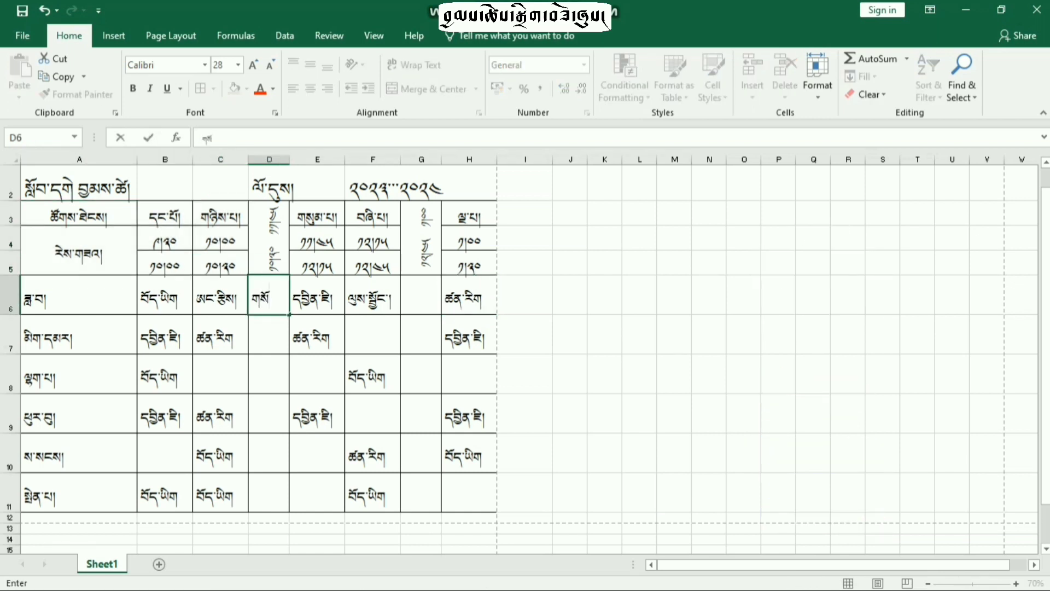
text(ལ་ཟ)
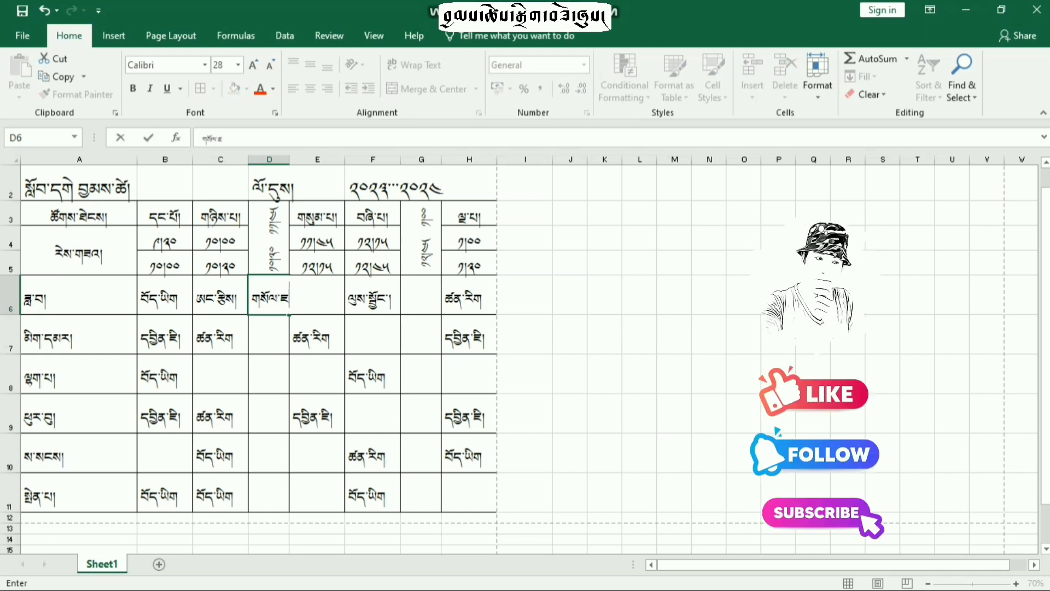
text(འི་བར་མེད)
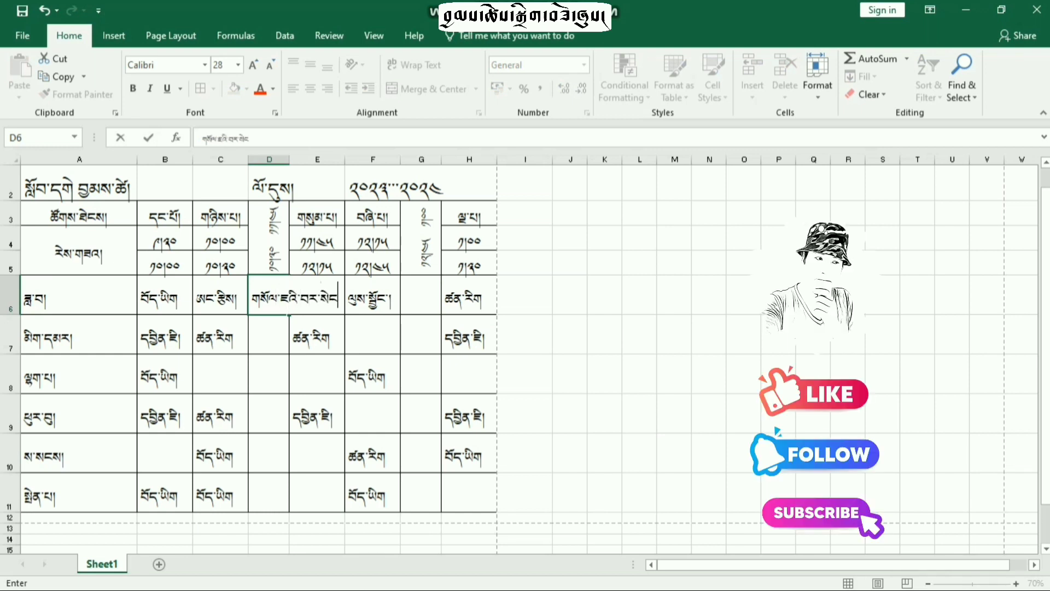
key(Return)
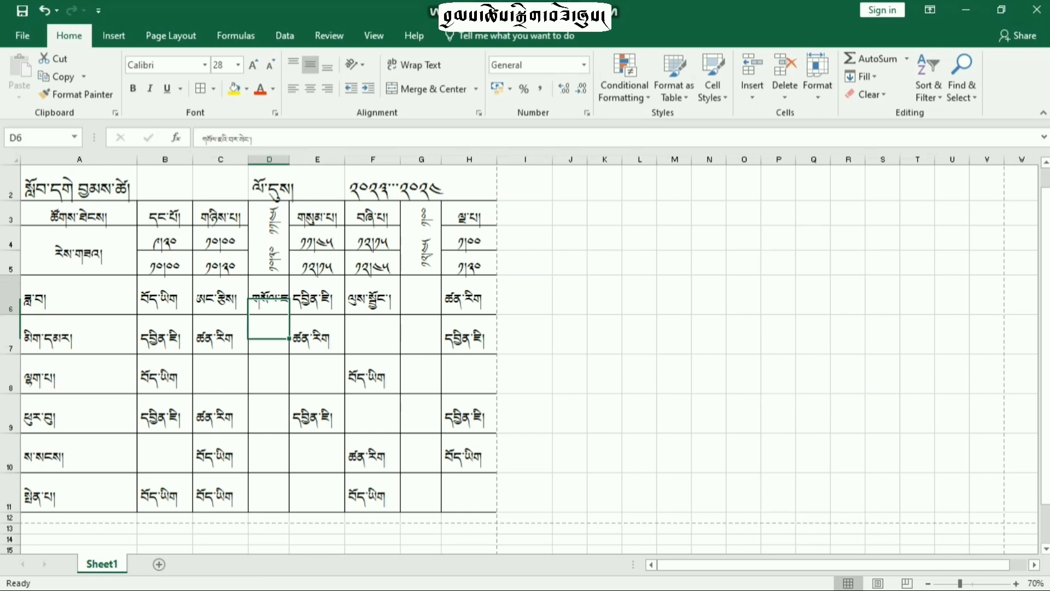
drag(269, 296, 268, 494)
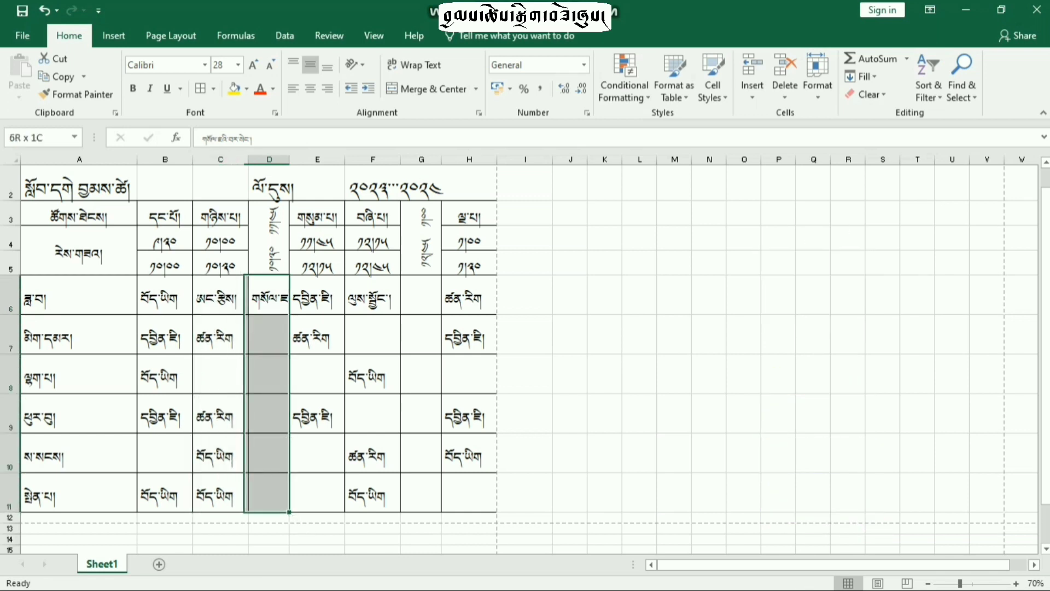
click(427, 88)
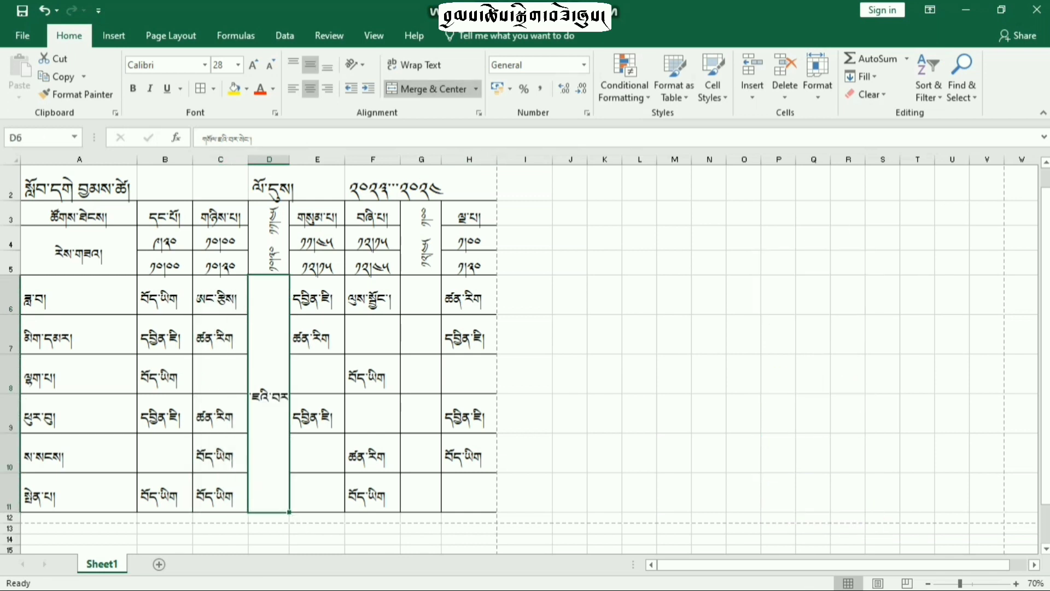
Step: Rotate the break label in merged D6:D11 upward and enlarge it to font size 48
click(355, 65)
click(383, 136)
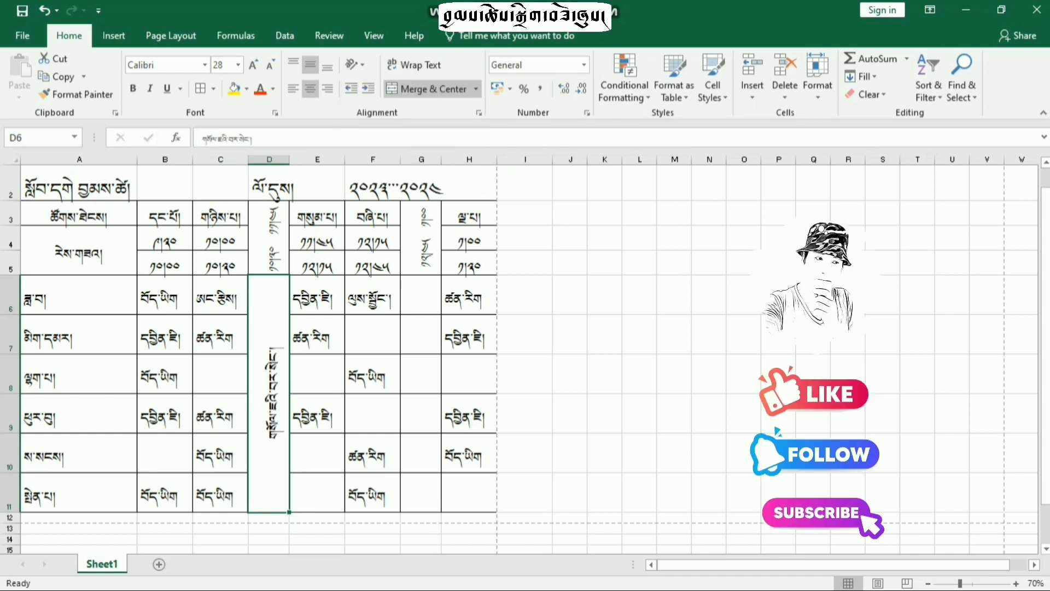
click(253, 65)
click(253, 64)
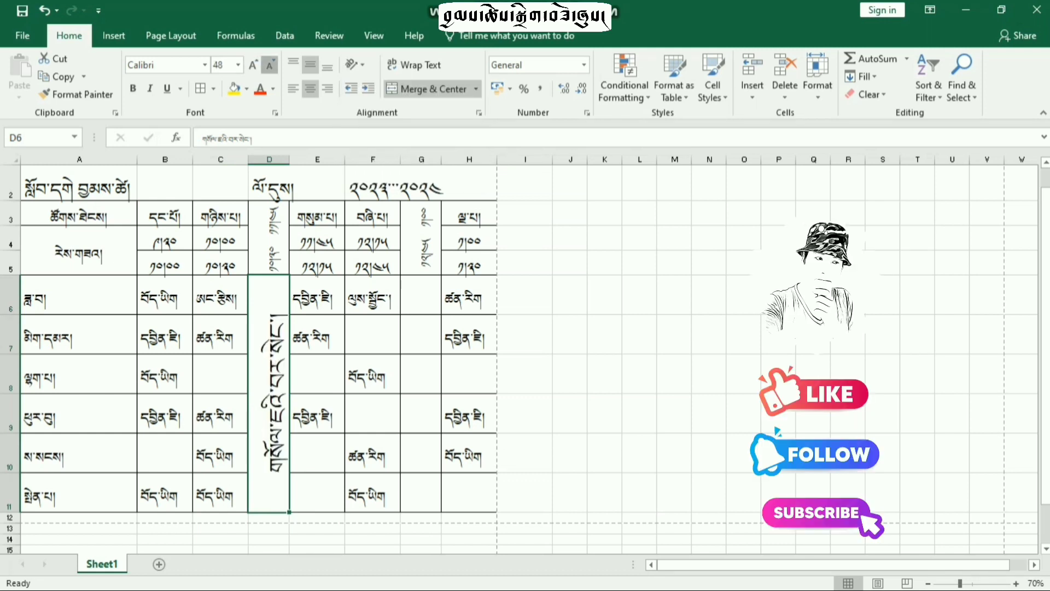
Step: Reduce the break label in merged D6:D11 to font size 36 and enter the break label གུང་ཚིགས་བར་སེང་། in G6
click(270, 64)
click(421, 295)
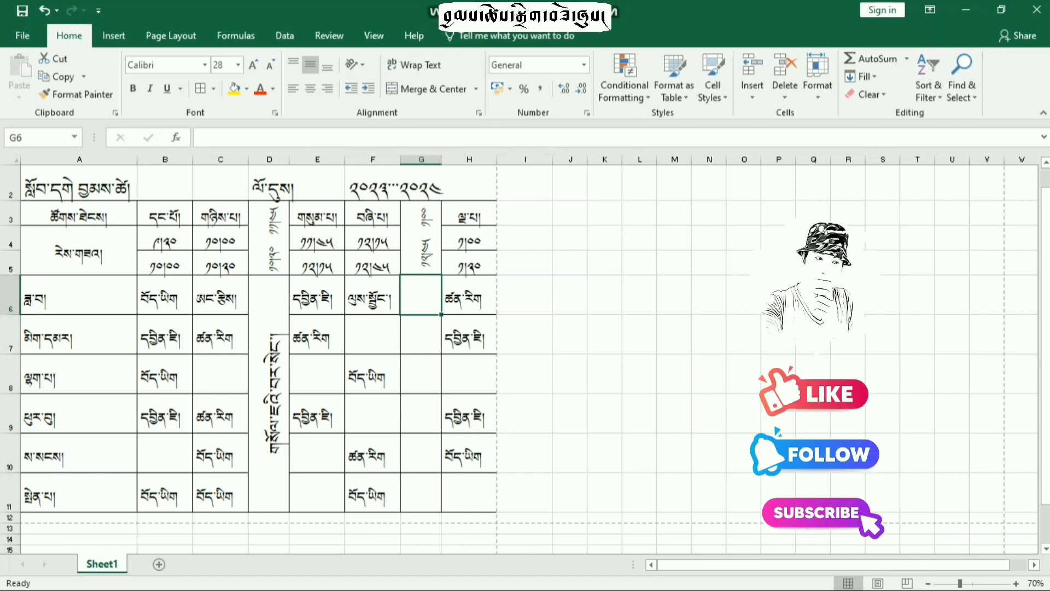
text(གུང་ཚོ)
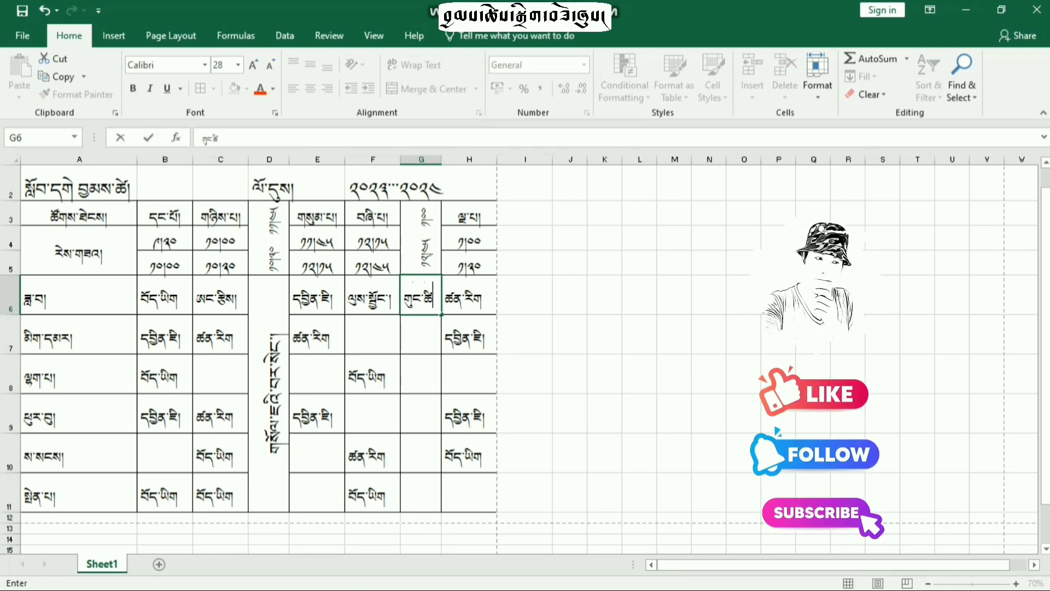
text(གས་པས)
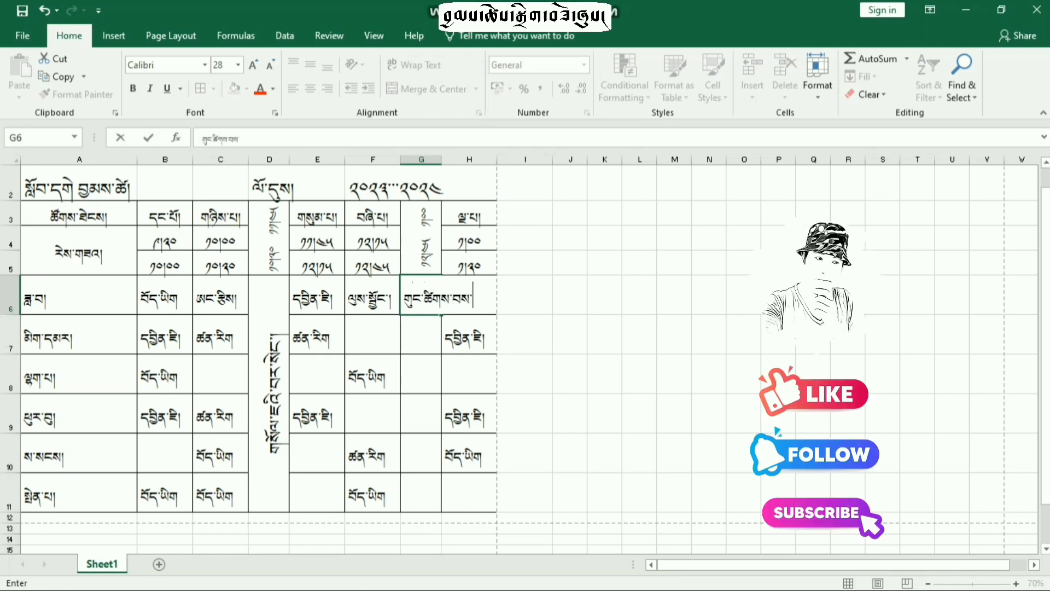
text(་)
key(BackSpace)
key(BackSpace)
text(ར་སེང)
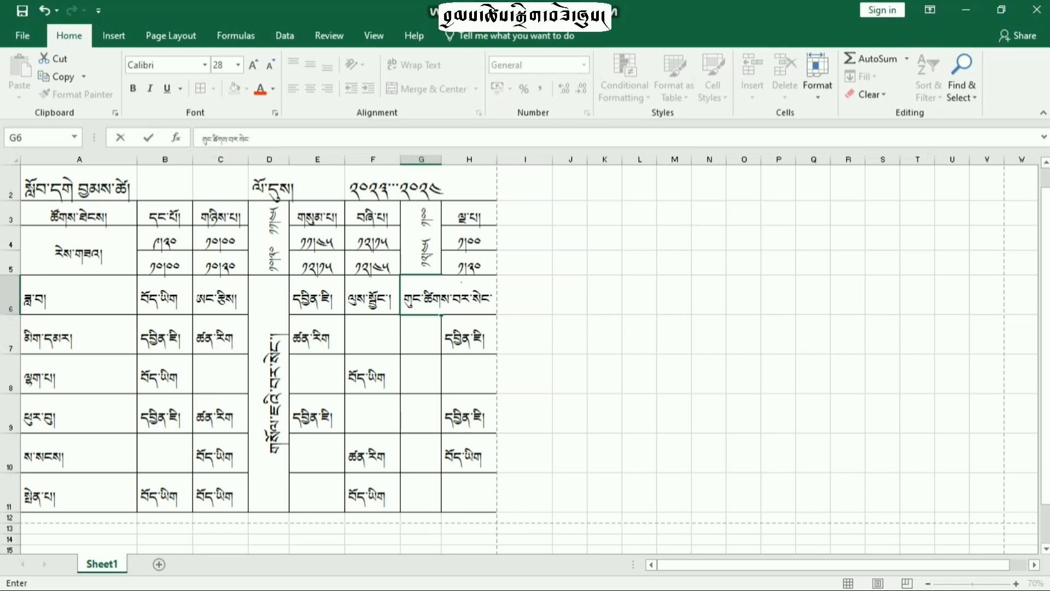
key(Return)
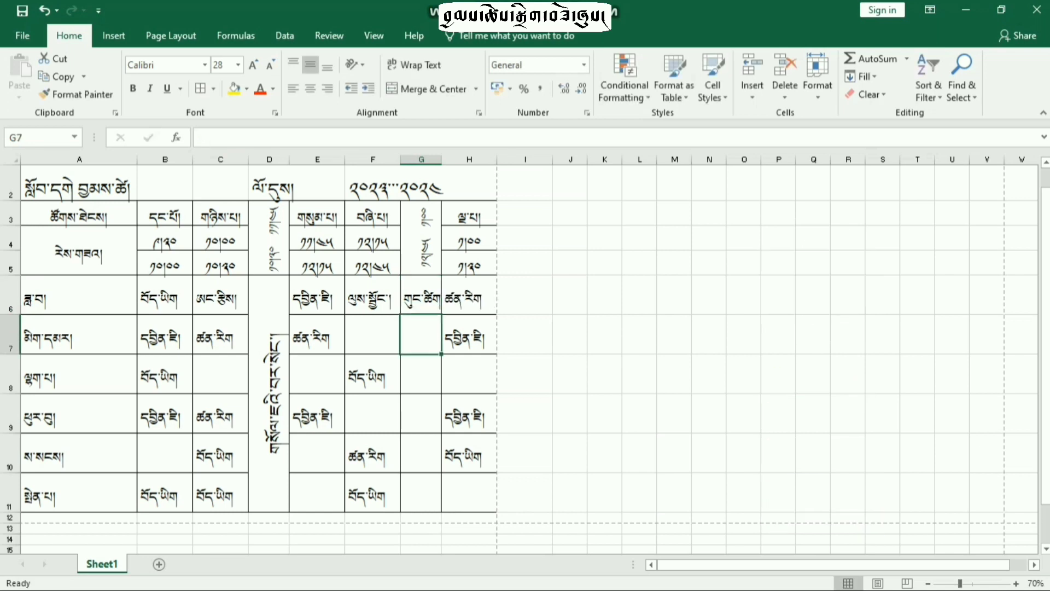
Step: Merge and center G6:G11 and rotate its break label upward
drag(421, 295, 421, 492)
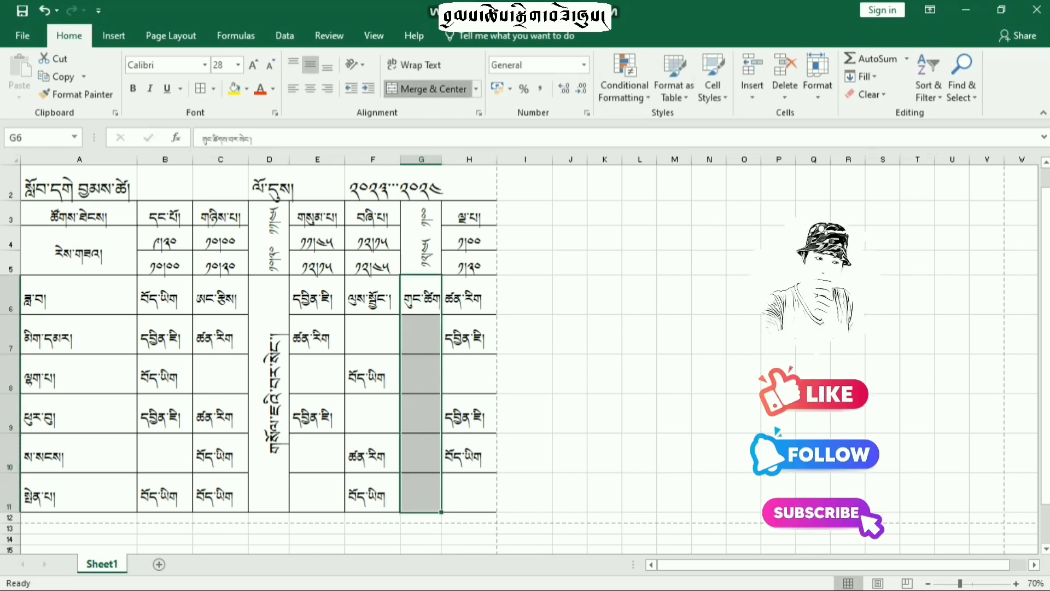
click(432, 89)
click(350, 65)
click(380, 140)
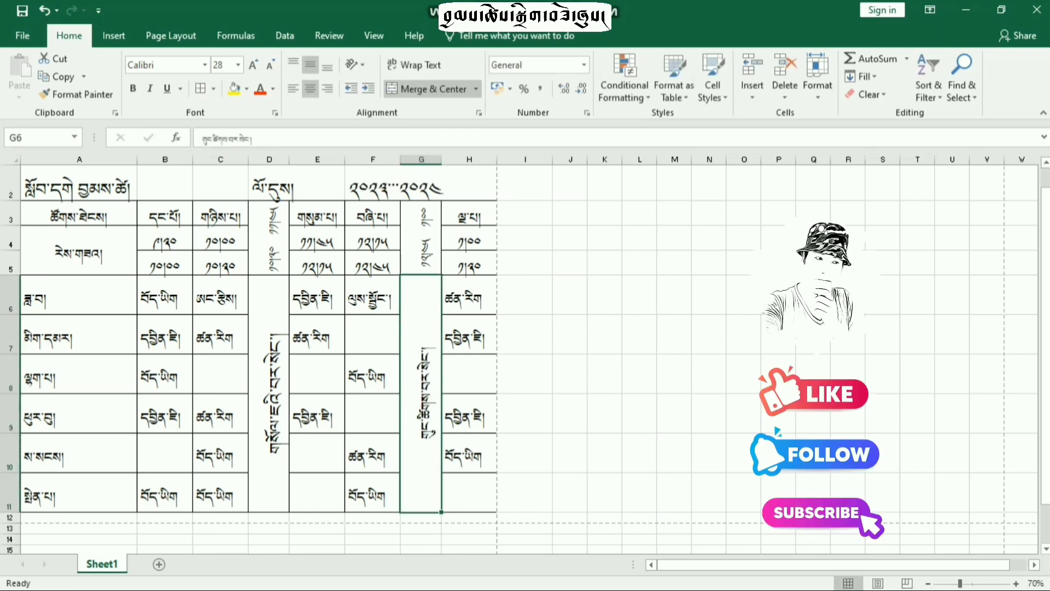
Step: Enlarge the break label in merged G6:G11 to font size 36, matching the label in column D
click(268, 377)
click(421, 378)
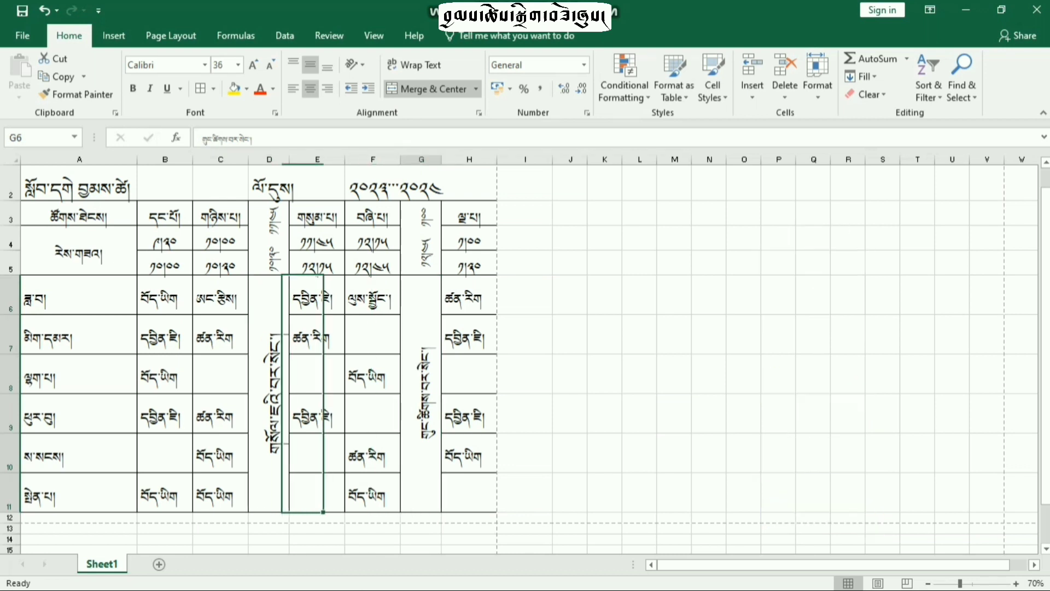
click(238, 64)
text(36)
key(Return)
click(677, 294)
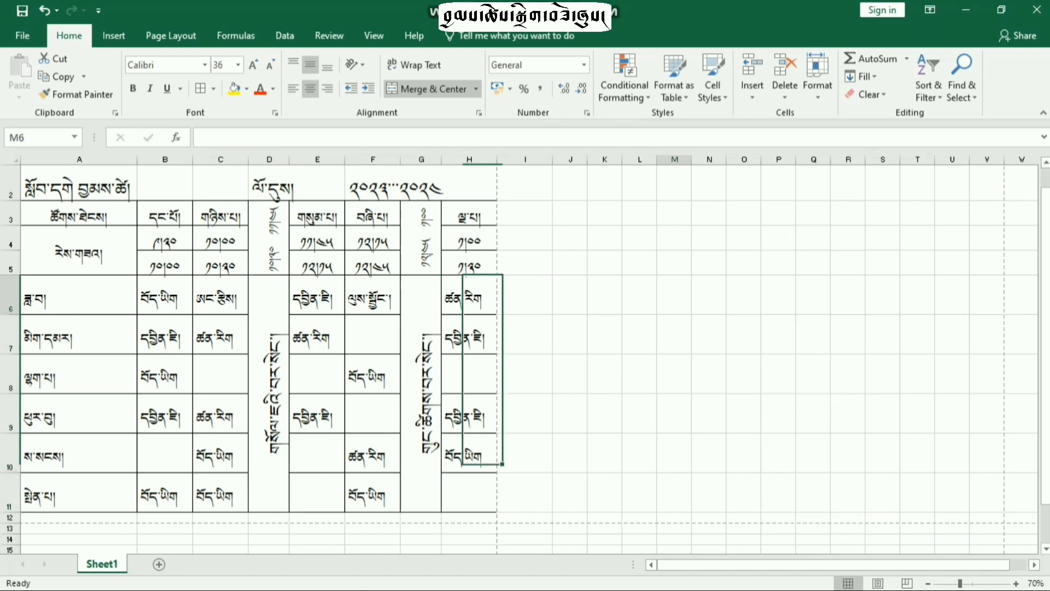
Step: Apply thick outside borders around the timetable's header block A3:H5
drag(79, 214, 481, 265)
click(214, 89)
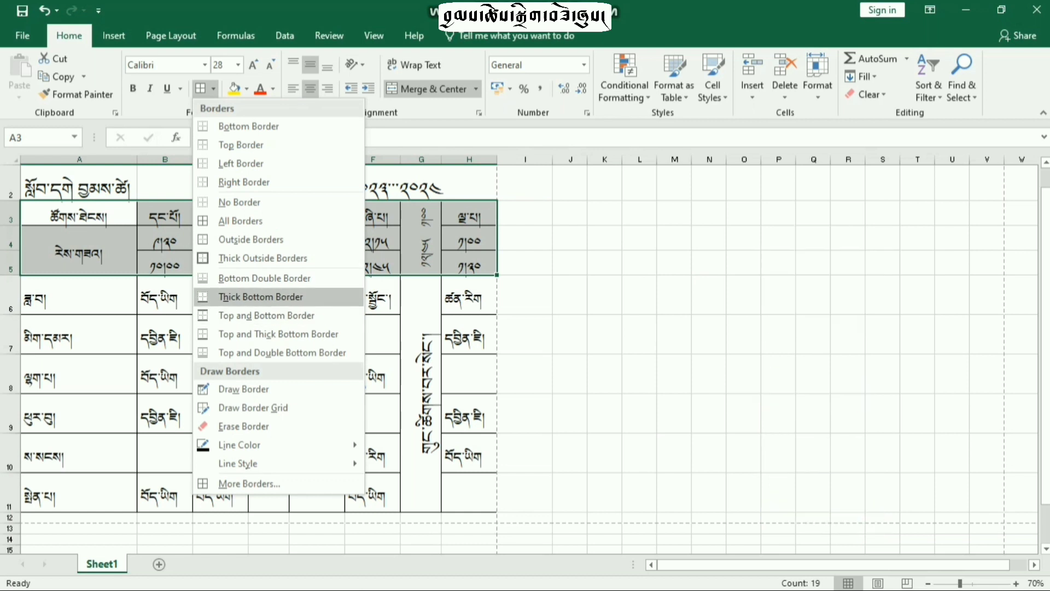
click(263, 257)
click(639, 373)
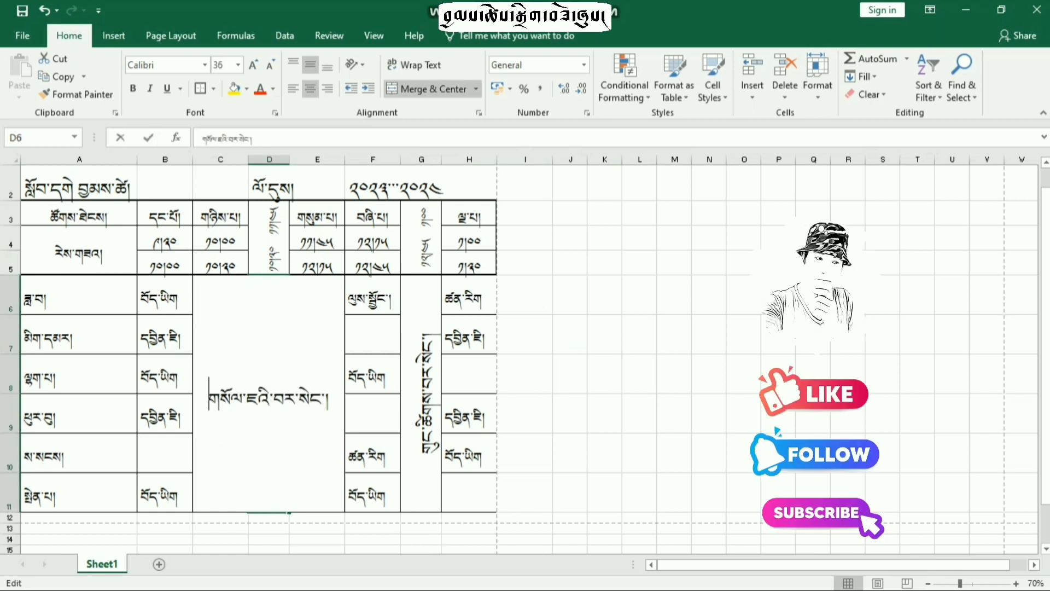
key(F2)
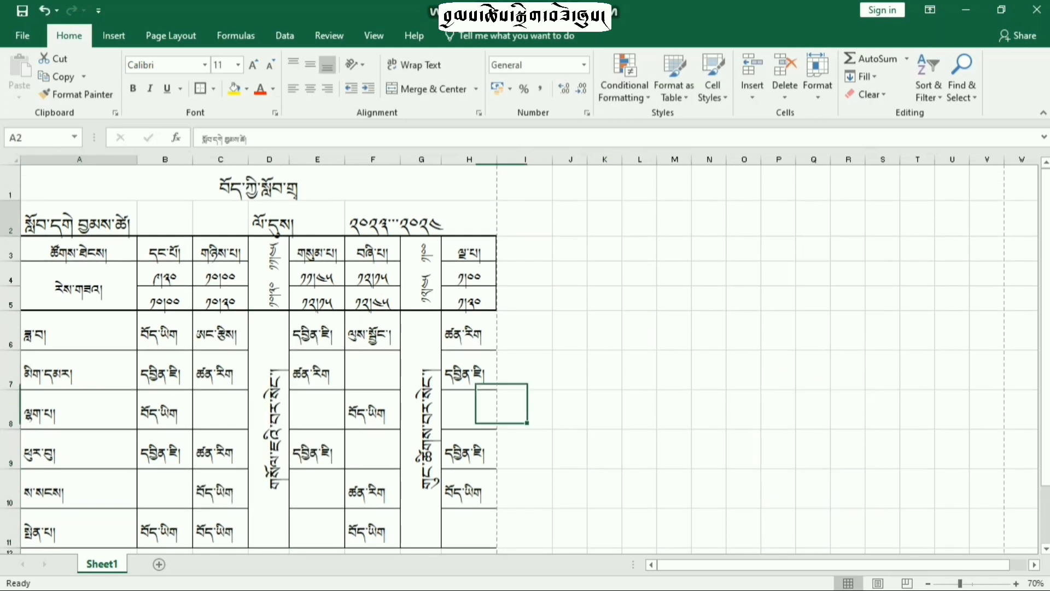
Step: Slightly increase the height of row 2, which holds the teacher and year details
click(82, 222)
drag(82, 222, 474, 221)
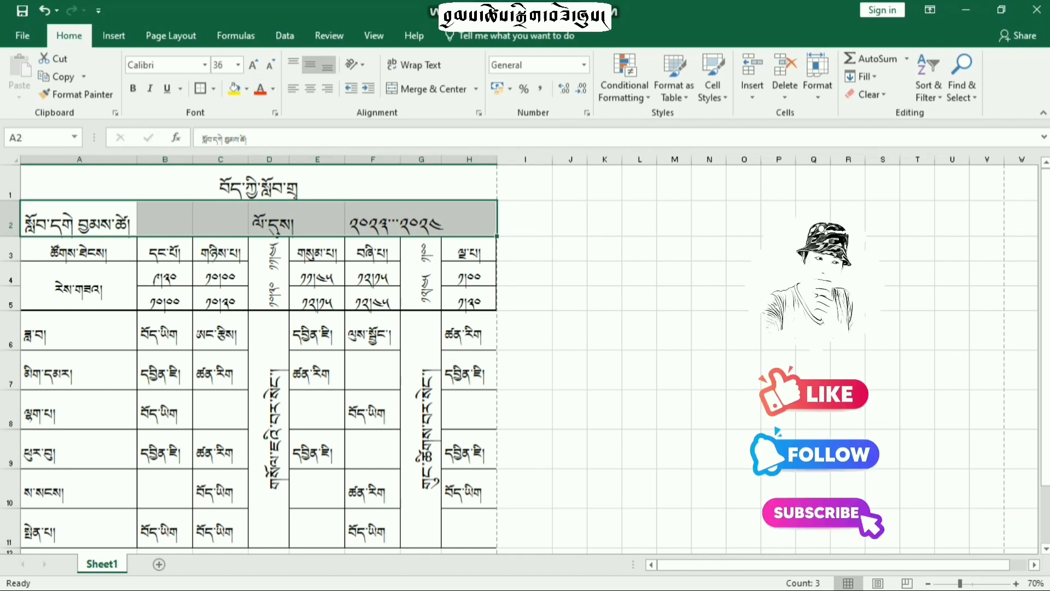
click(570, 273)
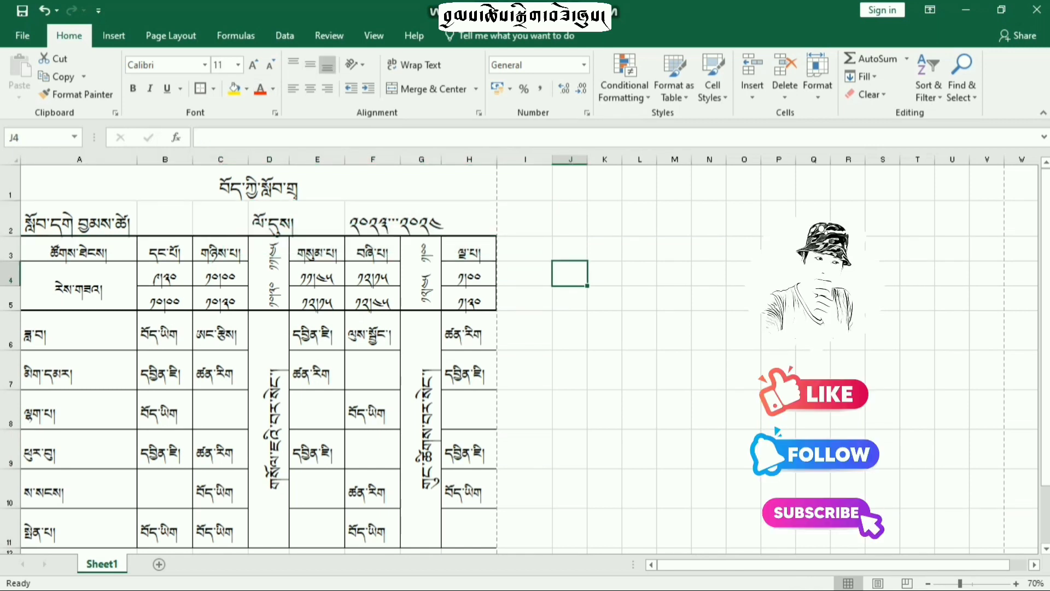
drag(11, 236, 10, 241)
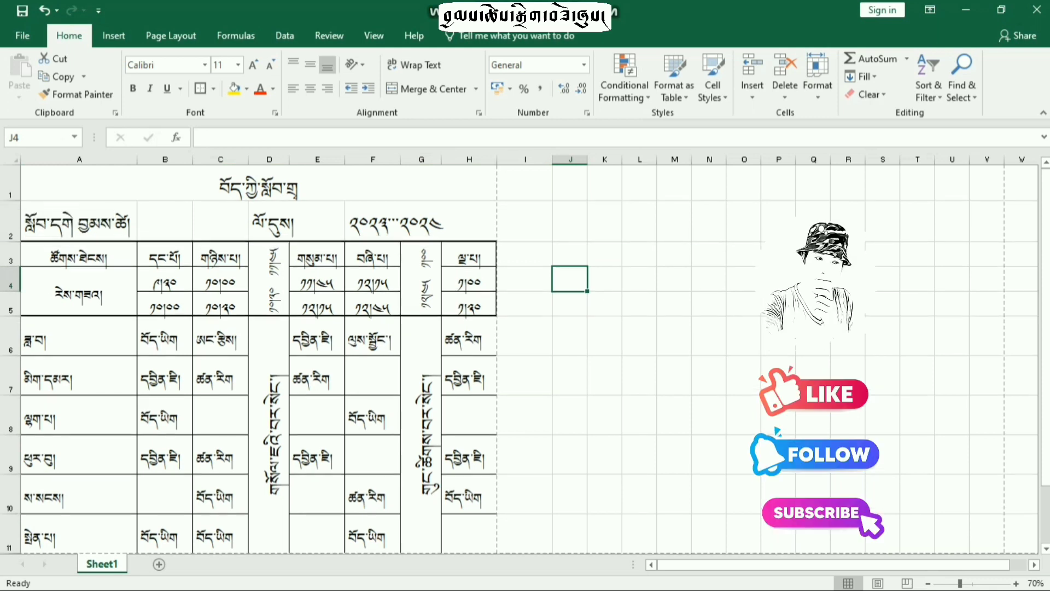
Step: Check the timetable's page layout in the print preview and return to the sheet
key(ctrl+s)
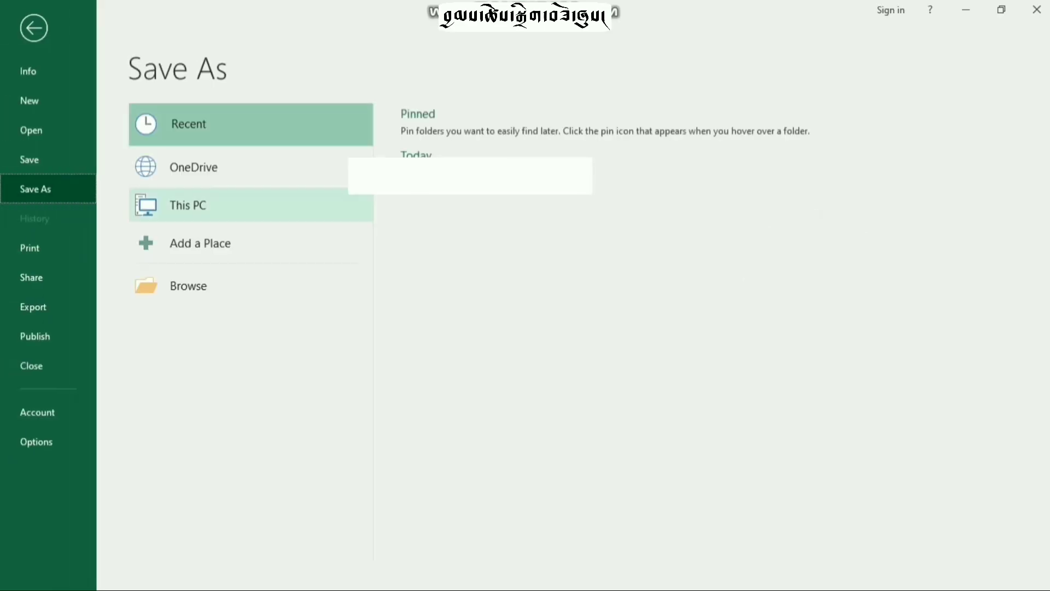
key(Escape)
key(ctrl+p)
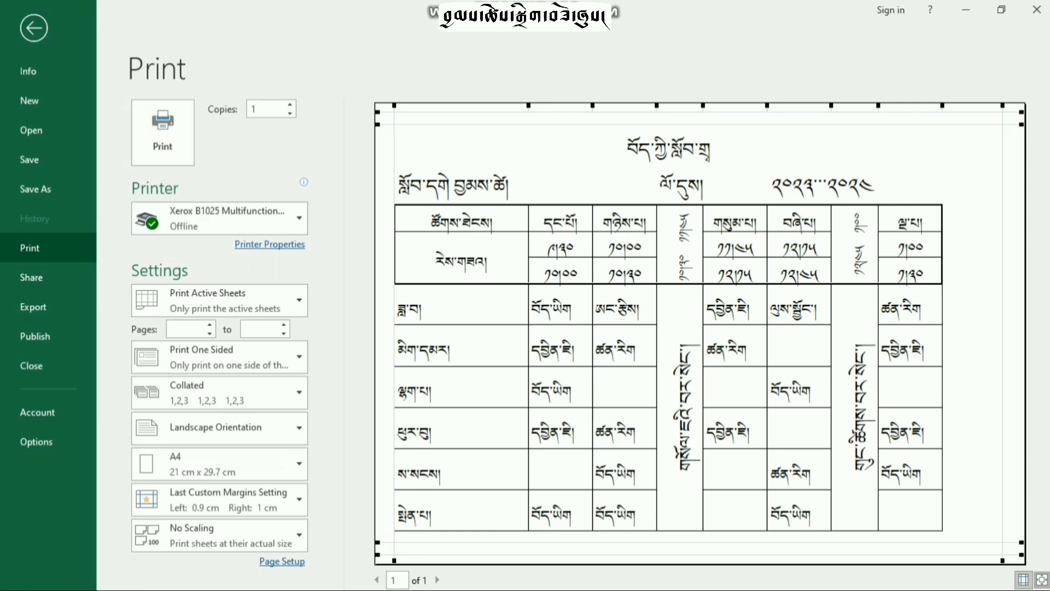
click(34, 28)
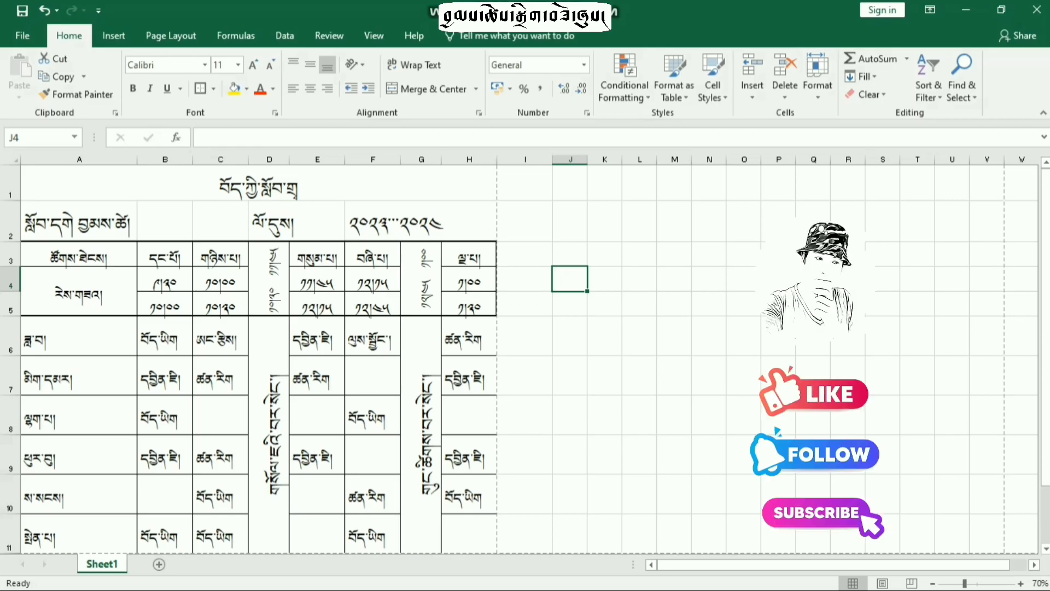
Step: Set the width of the period columns B, C, E, F and H to 20
drag(164, 159, 222, 159)
ctrl+click(317, 160)
ctrl+click(373, 159)
ctrl+click(469, 159)
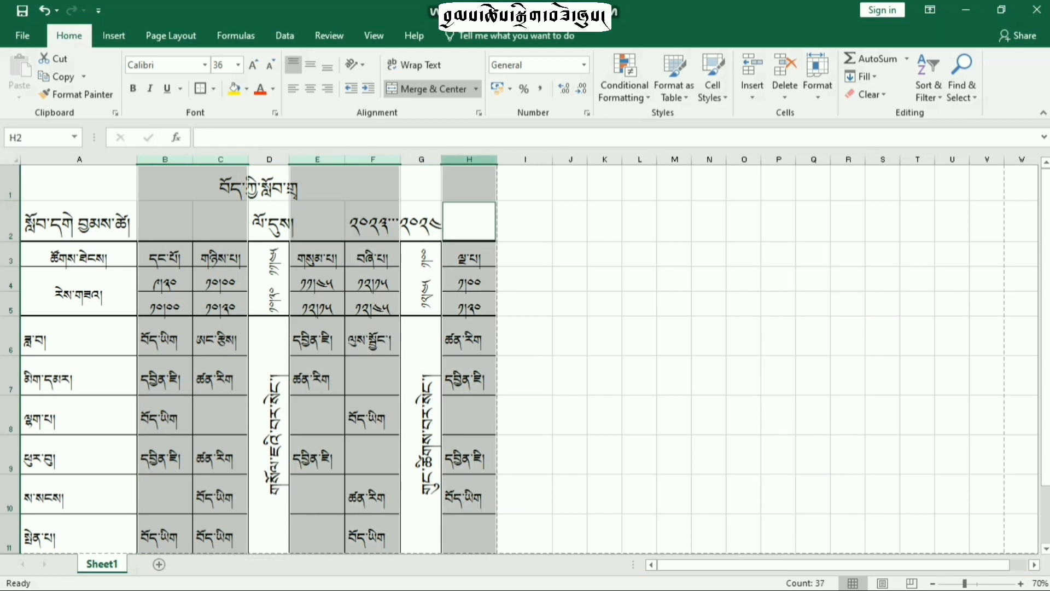
right_click(469, 159)
click(514, 346)
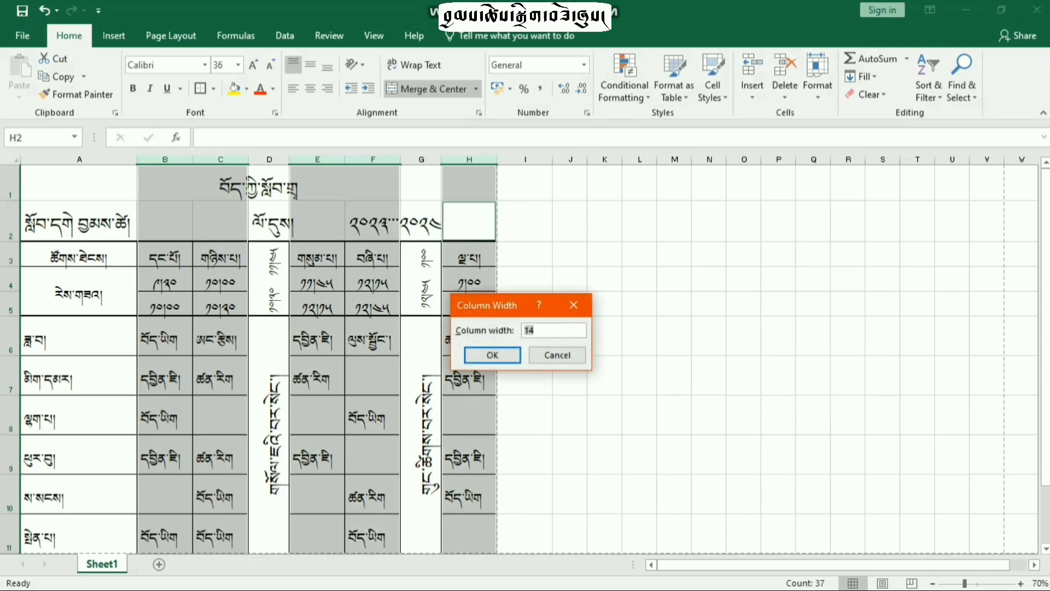
text(20)
key(Return)
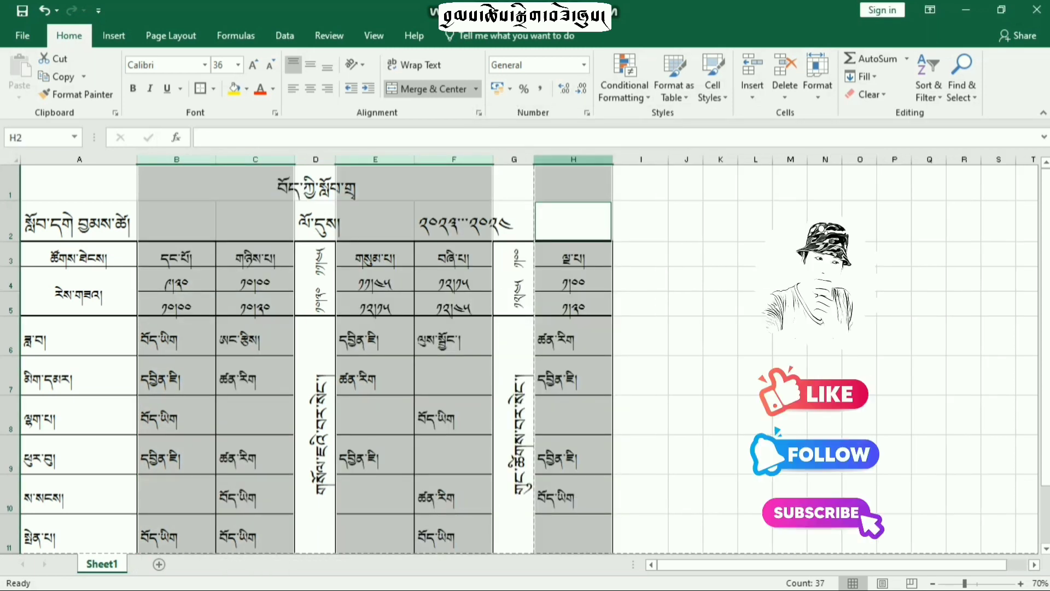
Step: Reduce the width of columns B, C, E, F and H to 18
right_click(573, 159)
click(613, 343)
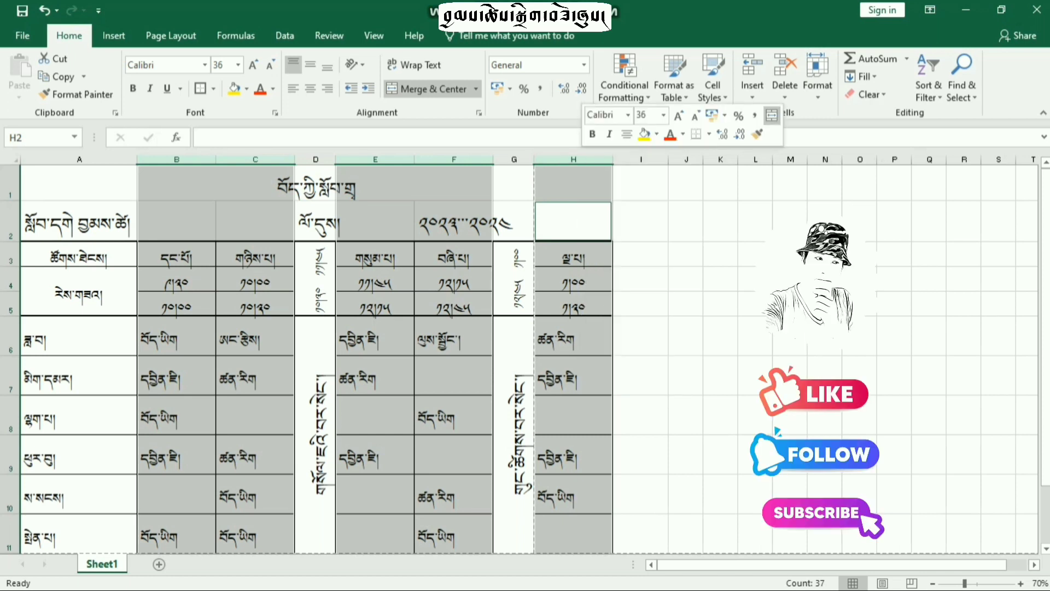
text(18)
key(Return)
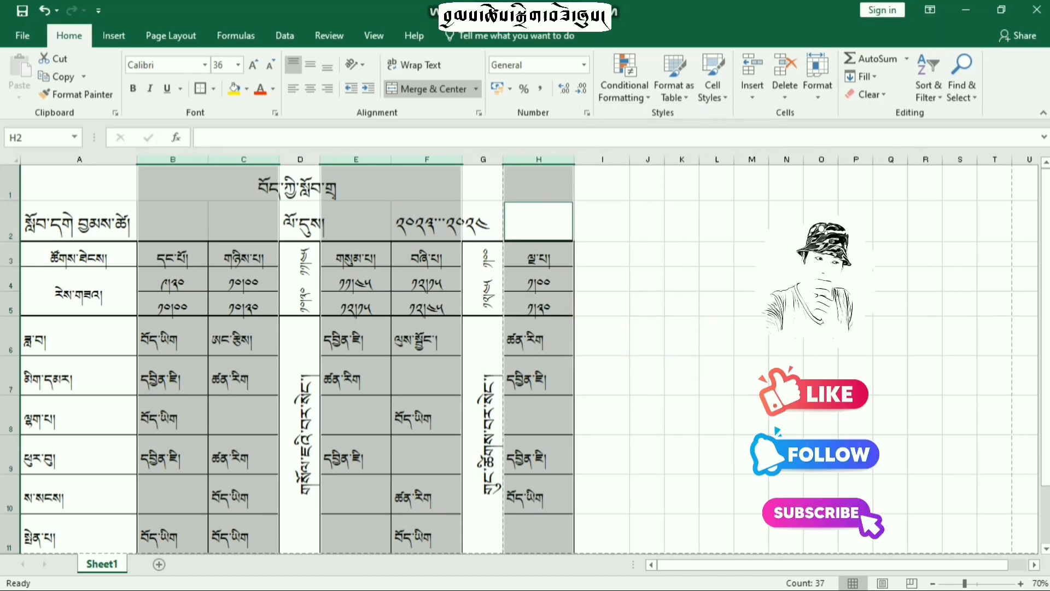
Step: Set the width of columns B, C, E, F and H to 16
right_click(550, 159)
click(604, 343)
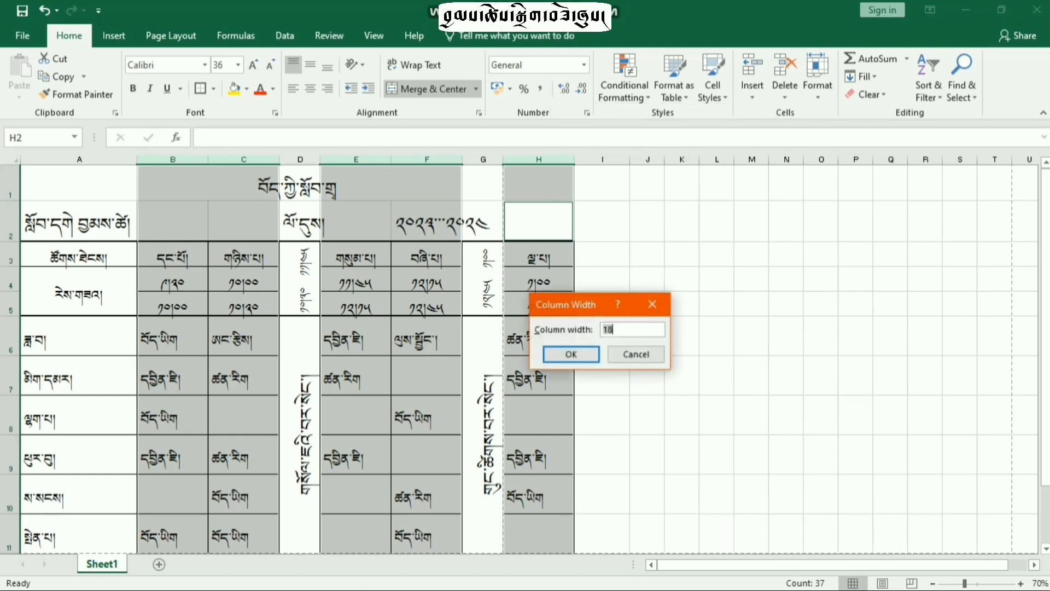
text(16)
key(Return)
click(713, 376)
Step: Enlarge the weekday names in A6:A11 to font size 36 and left-align them after trying centered alignment
click(79, 336)
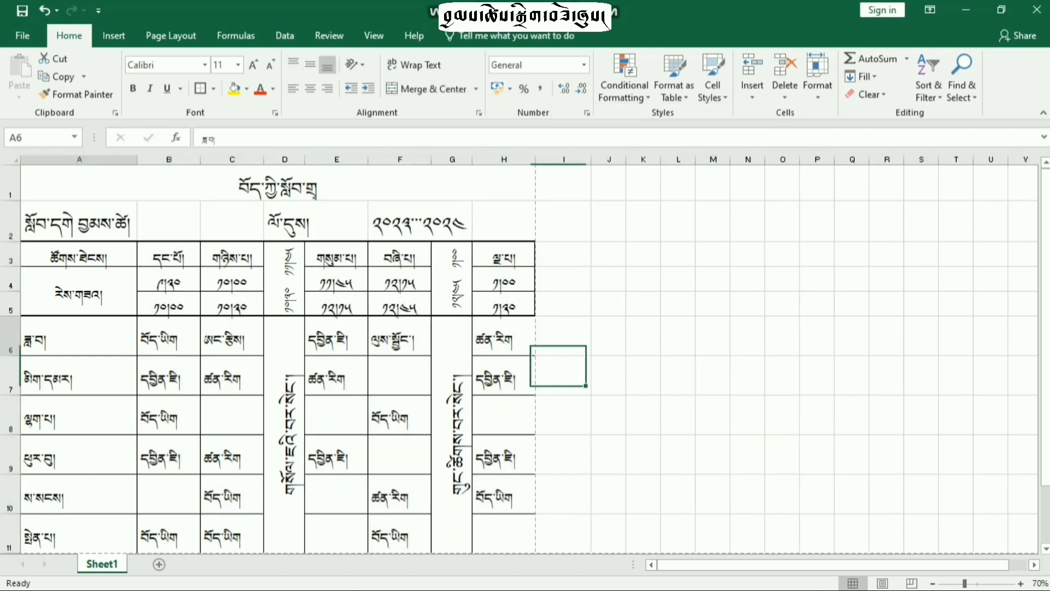
drag(79, 336, 79, 536)
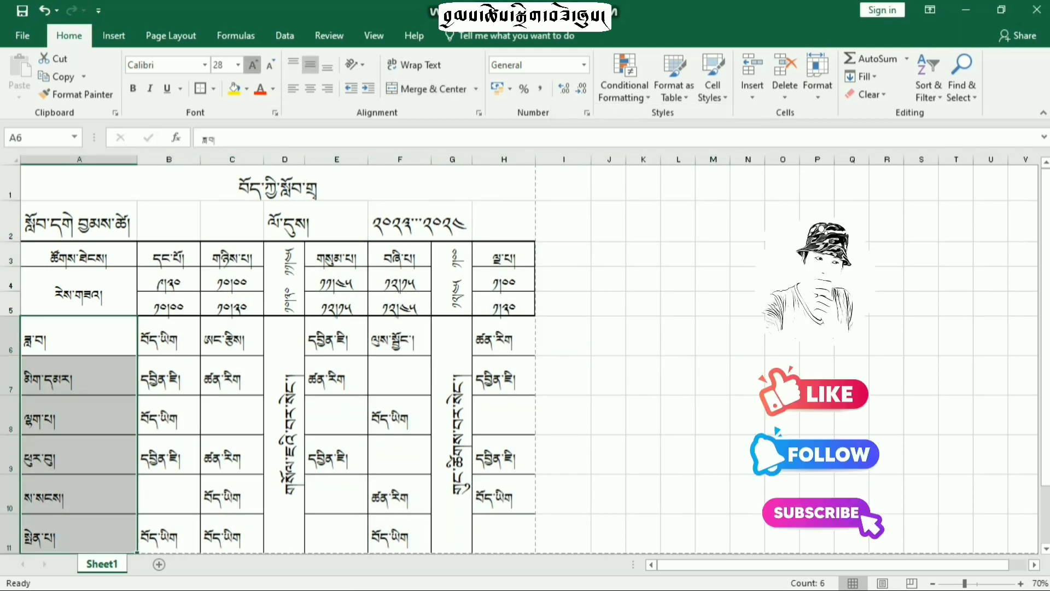
click(253, 64)
click(310, 89)
click(643, 336)
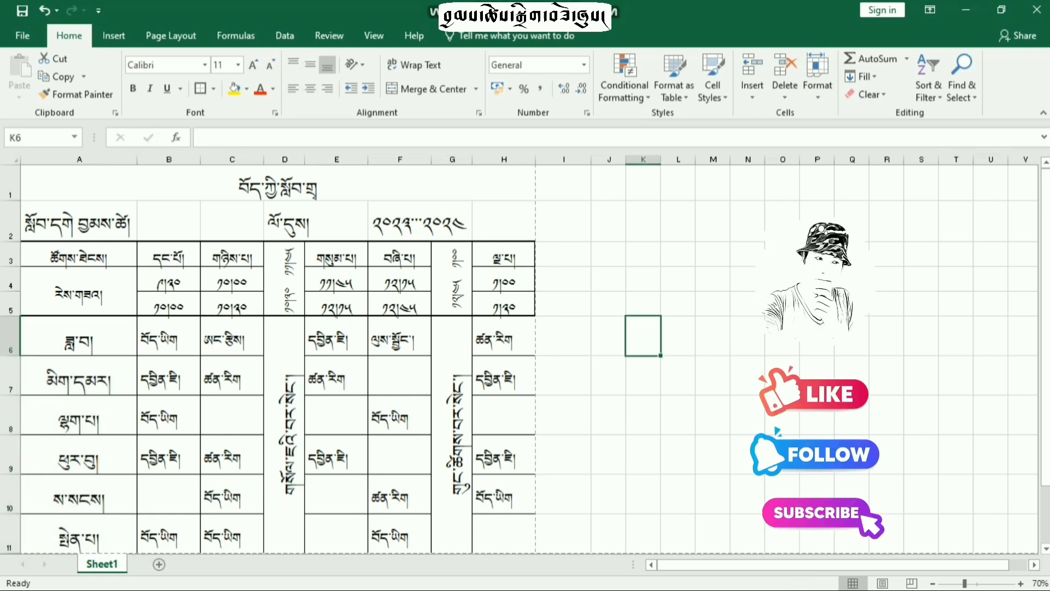
drag(79, 336, 80, 536)
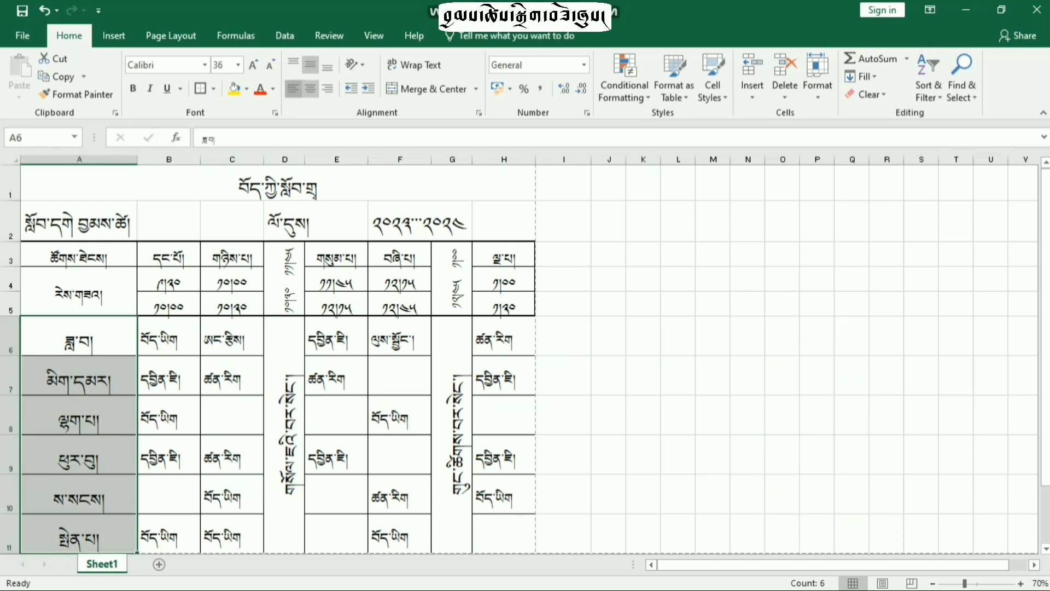
click(293, 89)
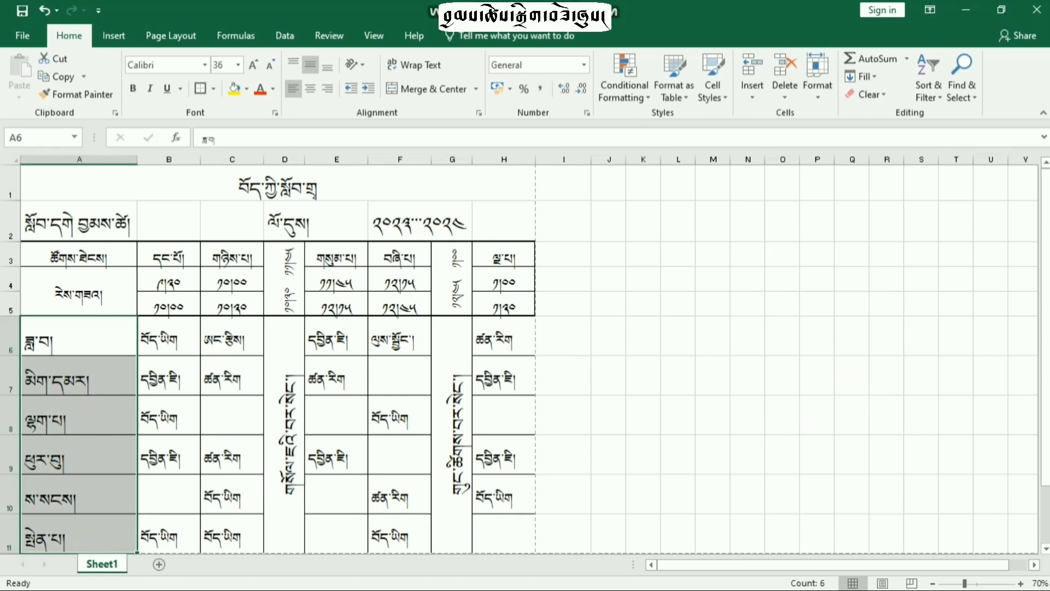
Step: Make the period and break times bold in B4:C5, D3:D5, E4:F5, G3:G5 and H4:H5
drag(169, 280, 232, 304)
ctrl+click(284, 280)
ctrl+click(336, 280)
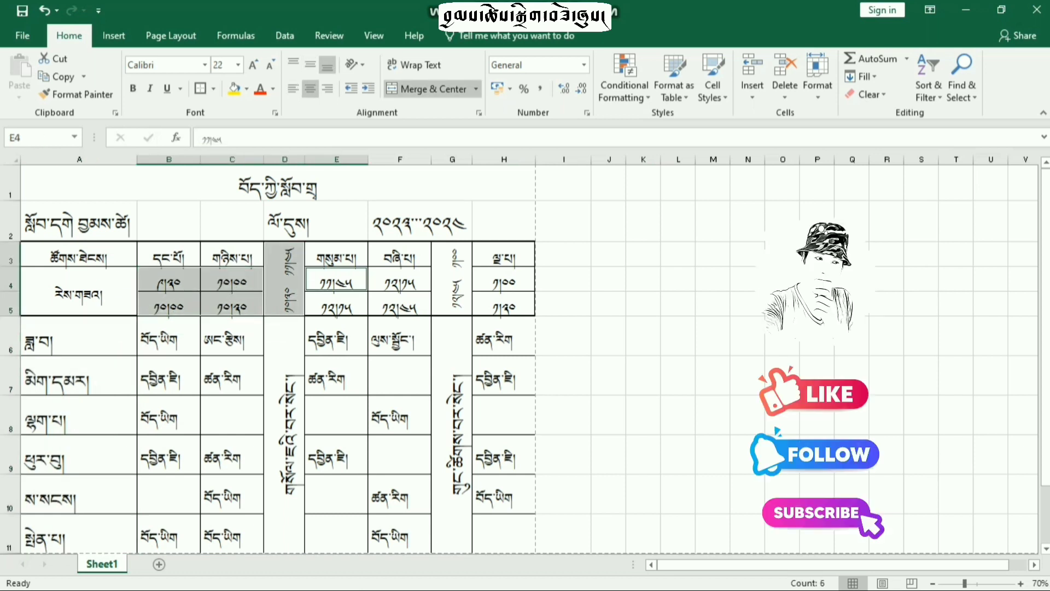
drag(337, 280, 400, 304)
drag(504, 279, 504, 304)
ctrl+click(452, 279)
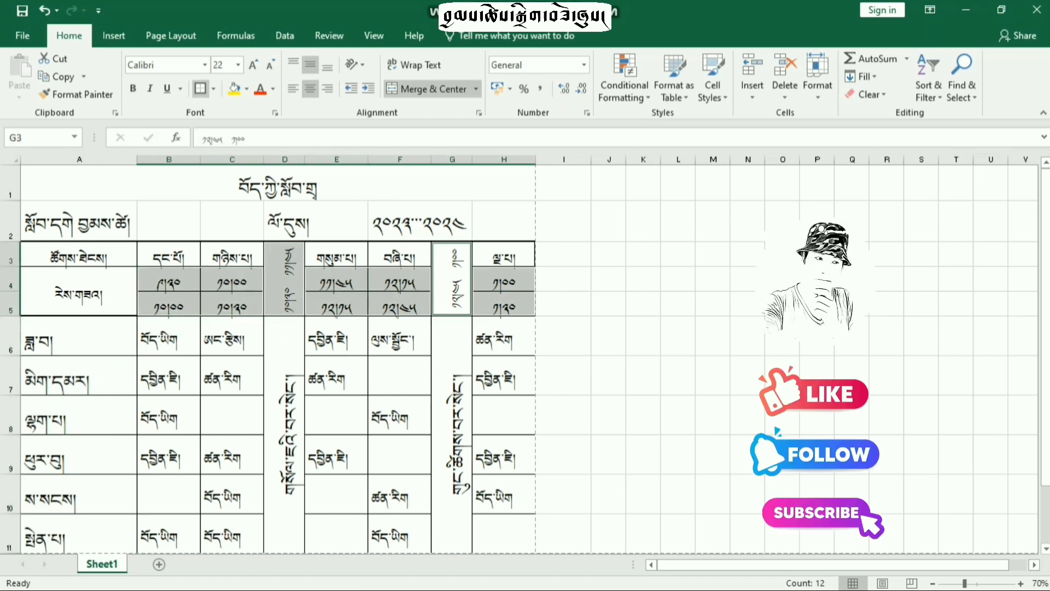
click(150, 89)
click(133, 89)
click(678, 376)
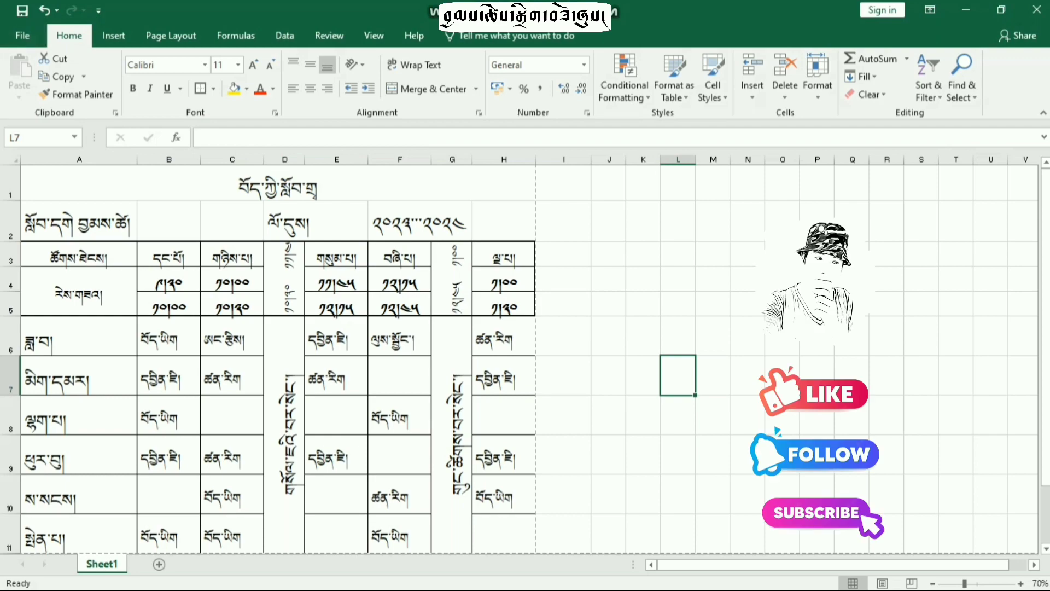
Step: Review the fit of the widened timetable in the print preview and return to the sheet
key(ctrl+p)
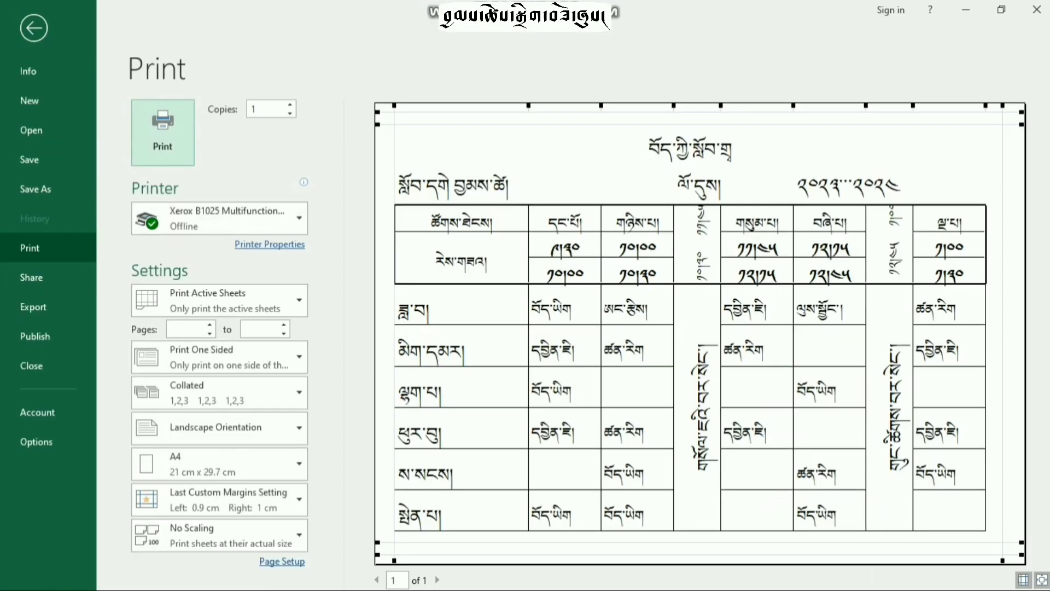
click(34, 28)
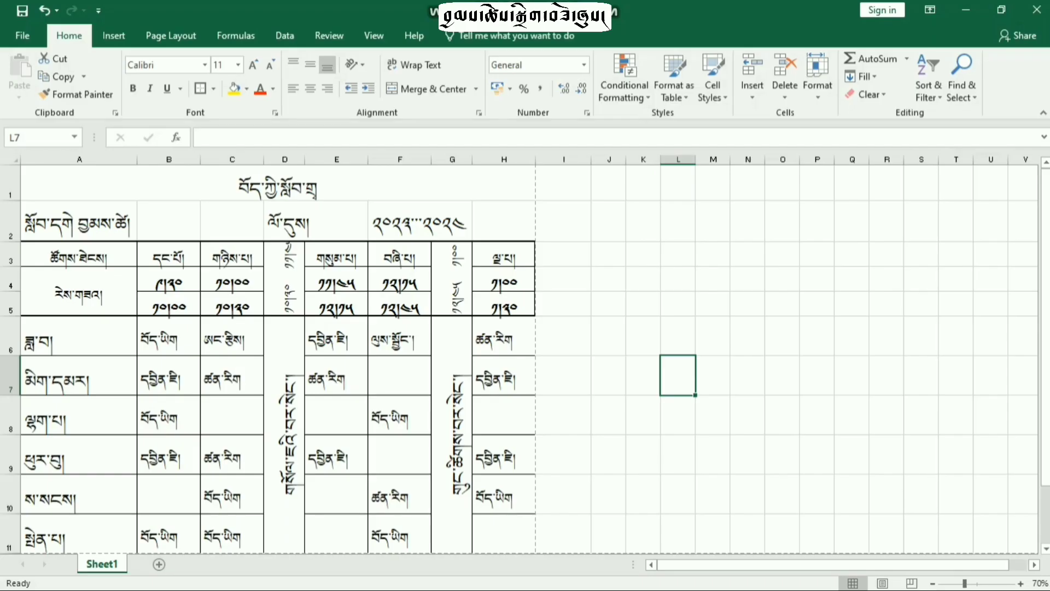
Step: Enlarge the title in A1 to font size 48 and vertically center it in a slightly taller row 1
click(278, 184)
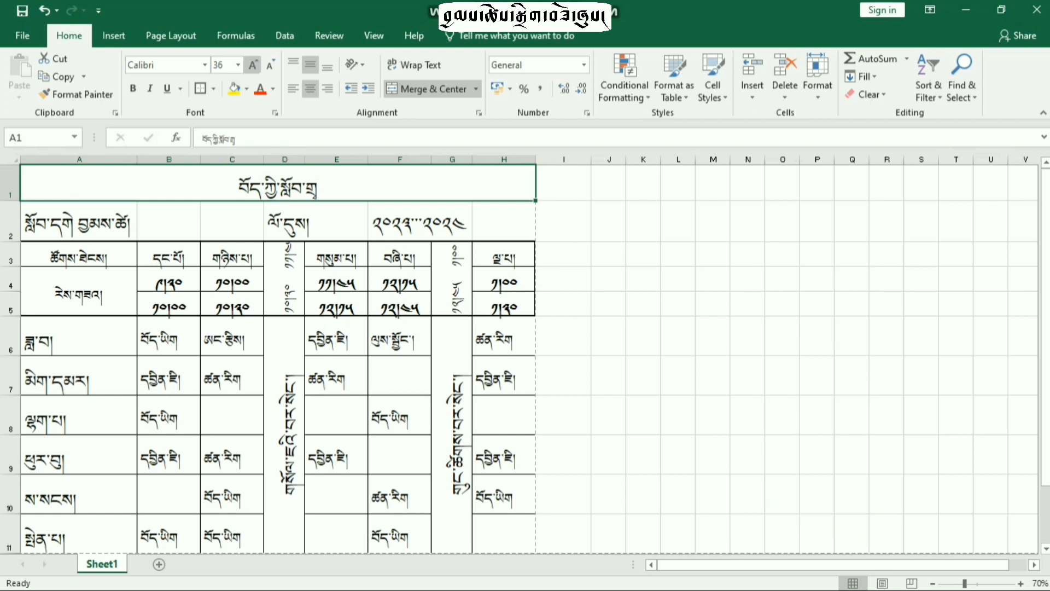
click(253, 65)
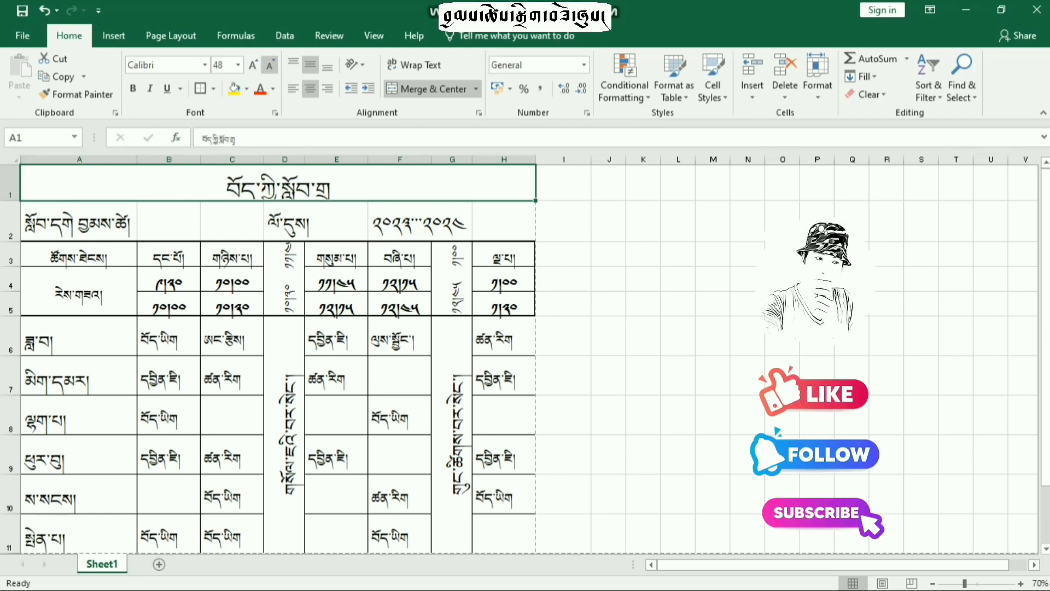
click(293, 65)
click(327, 64)
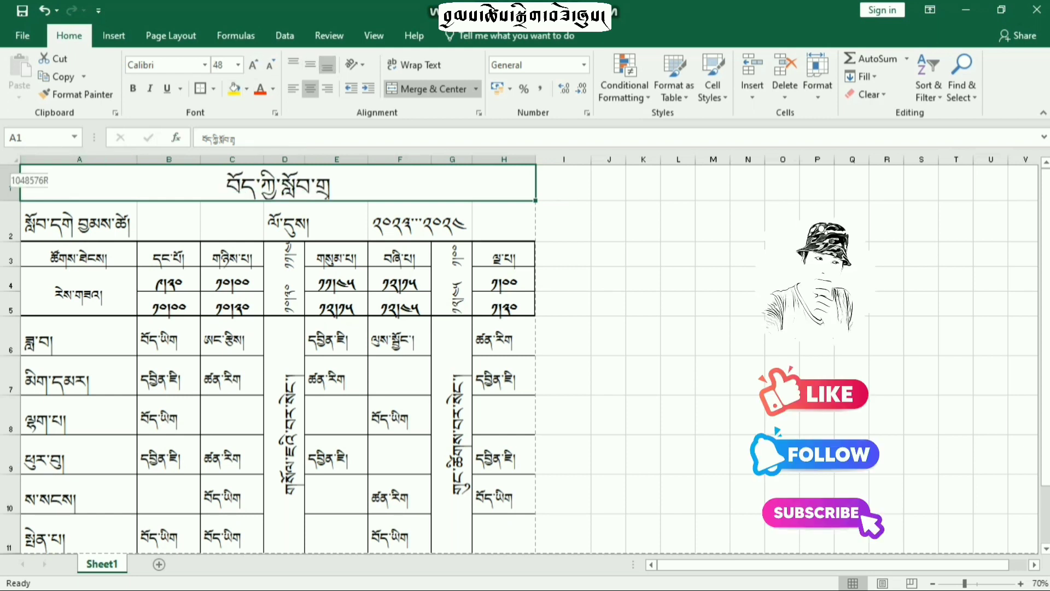
drag(10, 201, 10, 208)
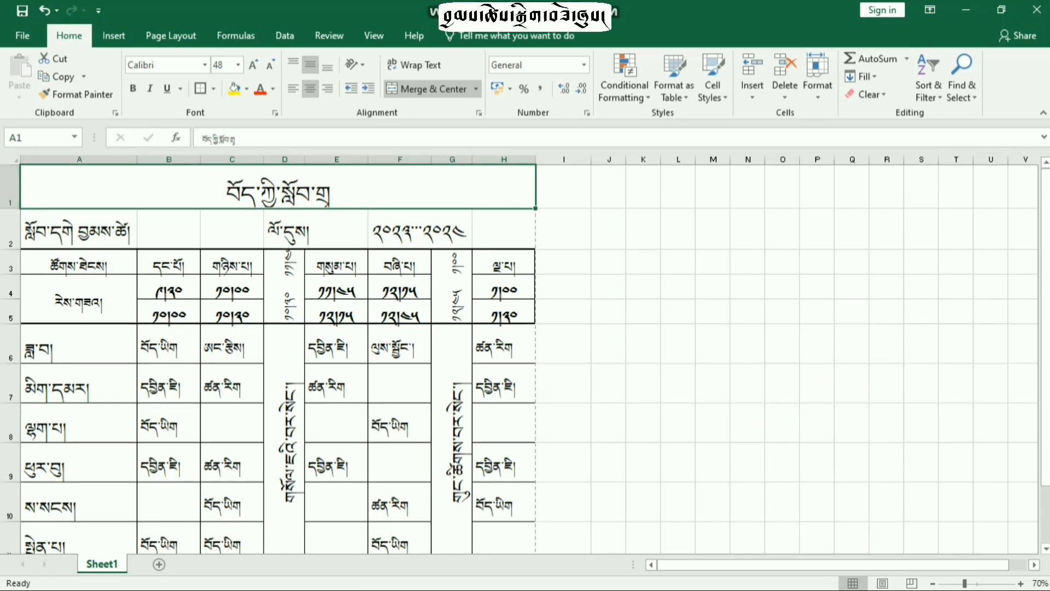
Step: Change the title in A1 to the Monlam Uni Dutsa1 font and reduce it to size 28
click(205, 65)
scroll(230, 306, down, 20)
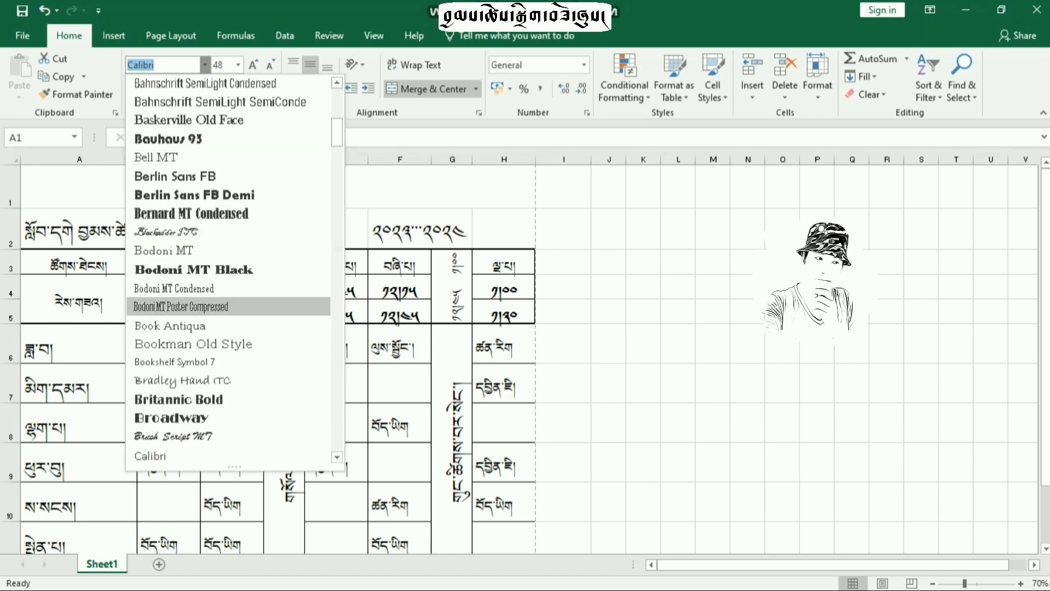
scroll(229, 307, down, 15)
scroll(229, 306, up, 7)
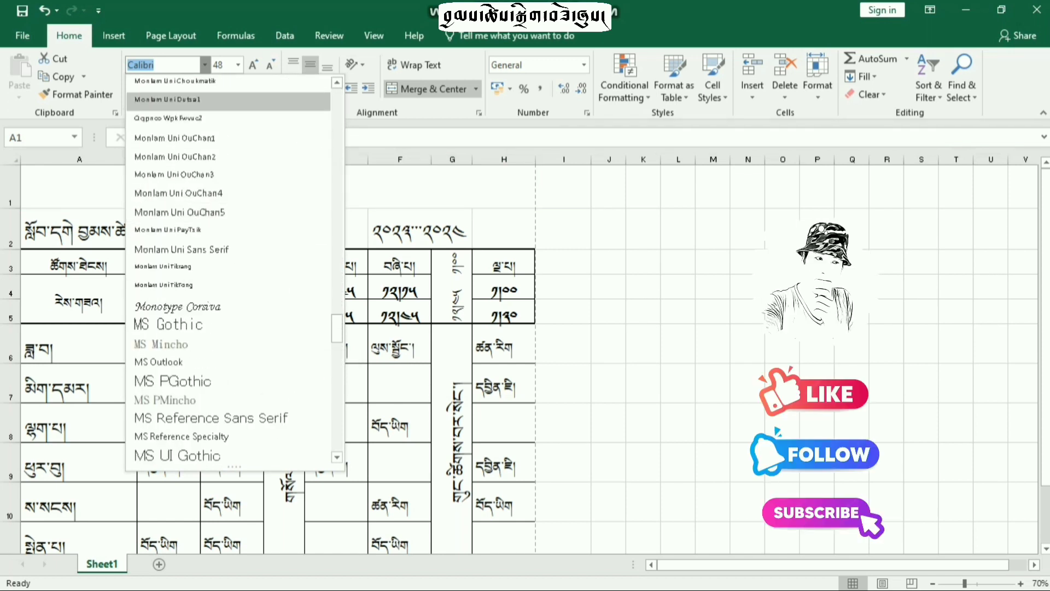
click(167, 99)
click(270, 65)
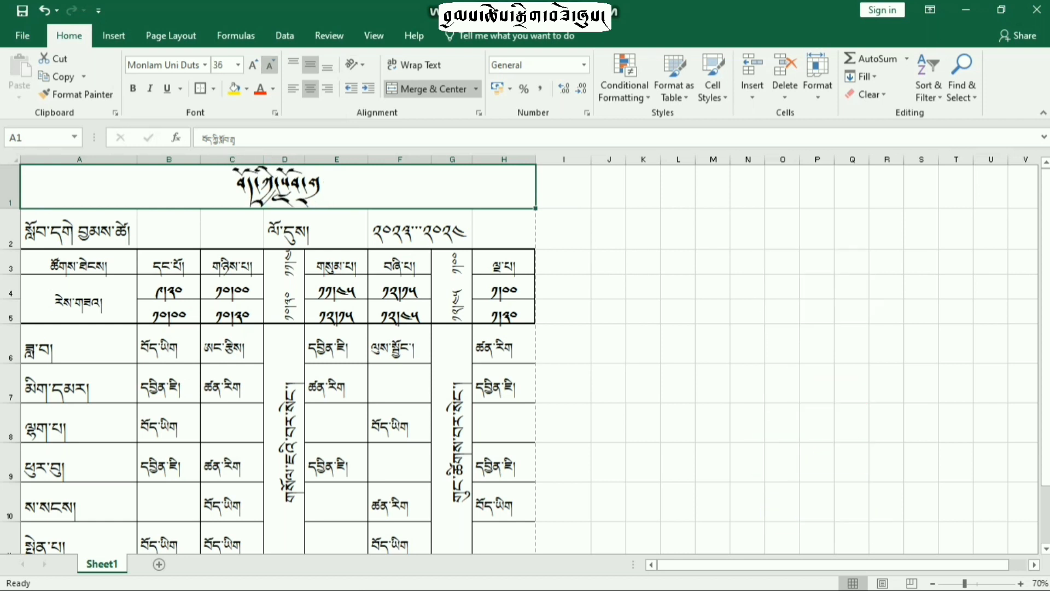
click(270, 65)
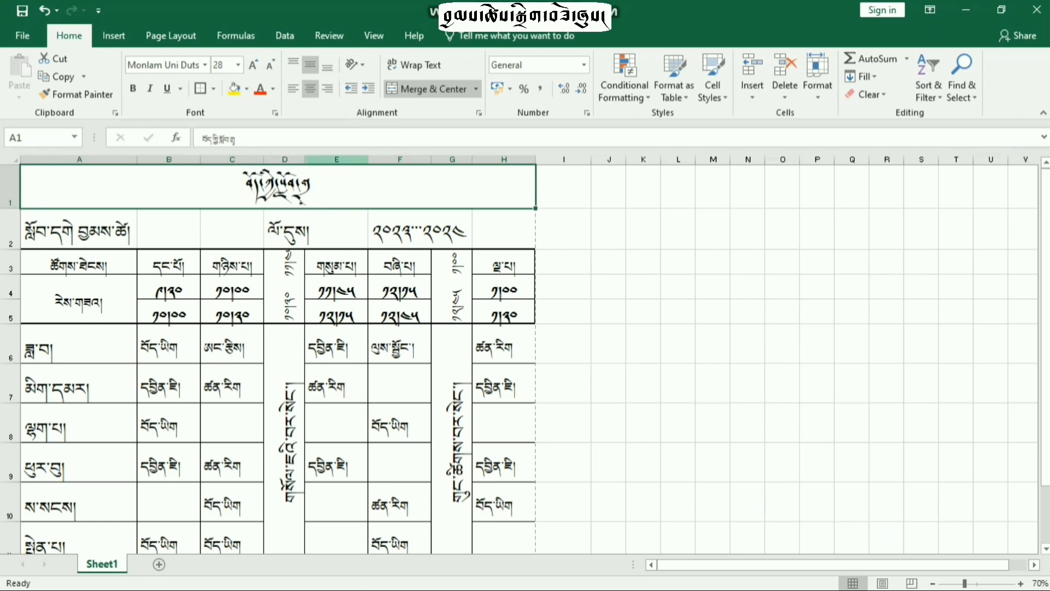
click(609, 261)
scroll(608, 262, down, 1)
scroll(609, 262, up, 1)
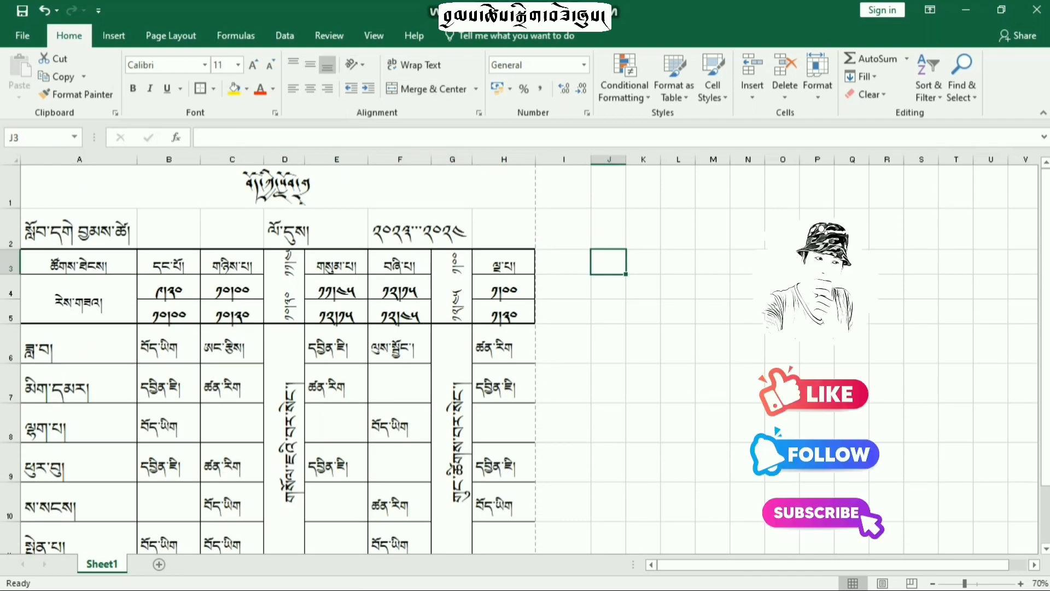